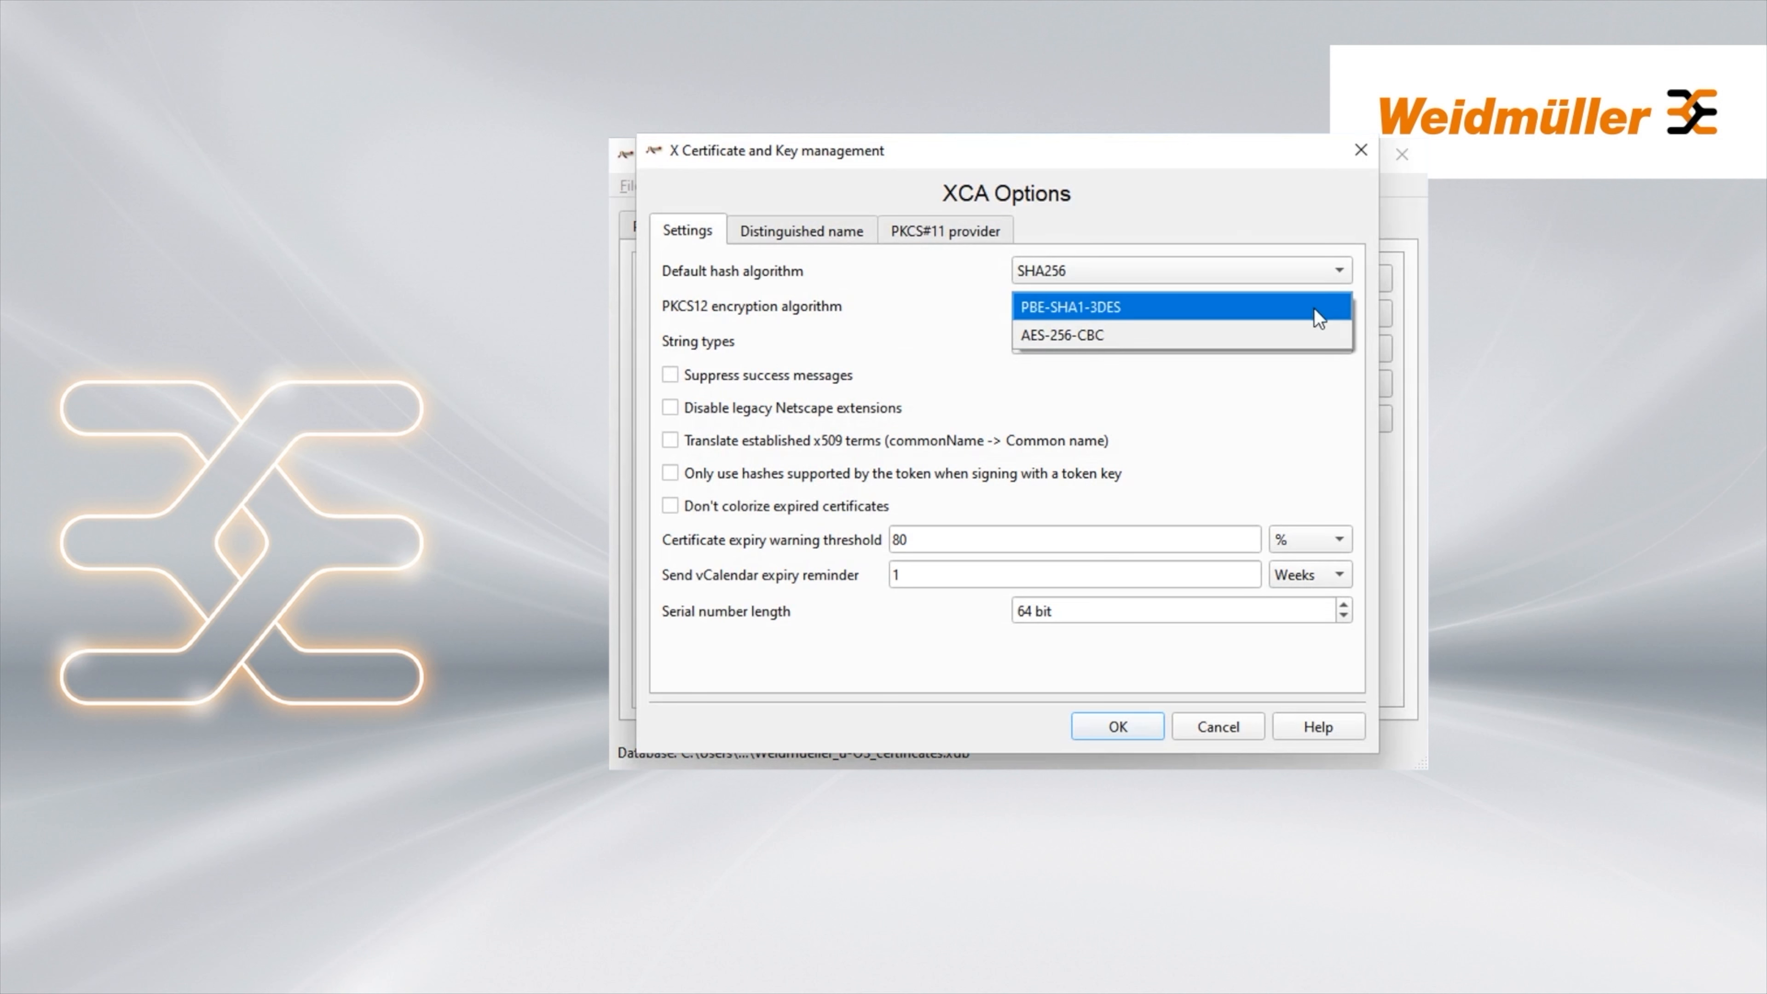
Set PKCS12 encryption to AES-256-CBC and start a CA-preset template named CA_Weidmueller_u-OS
click(1100, 336)
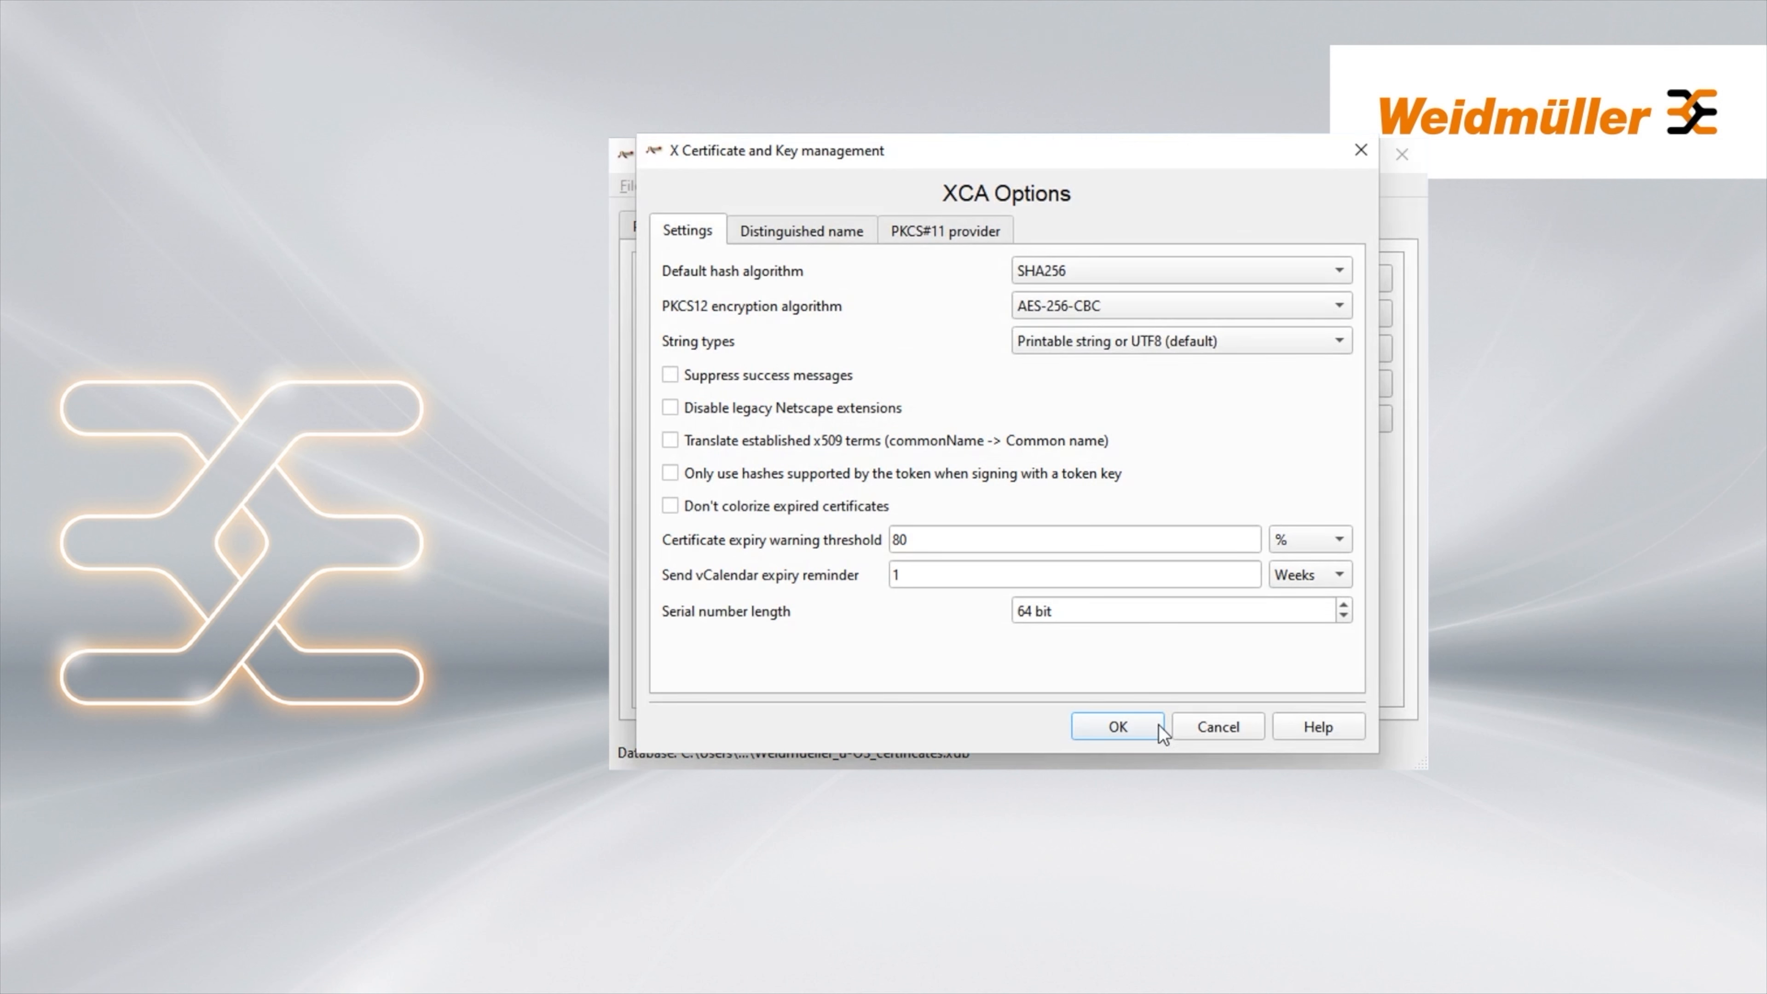
click(1135, 727)
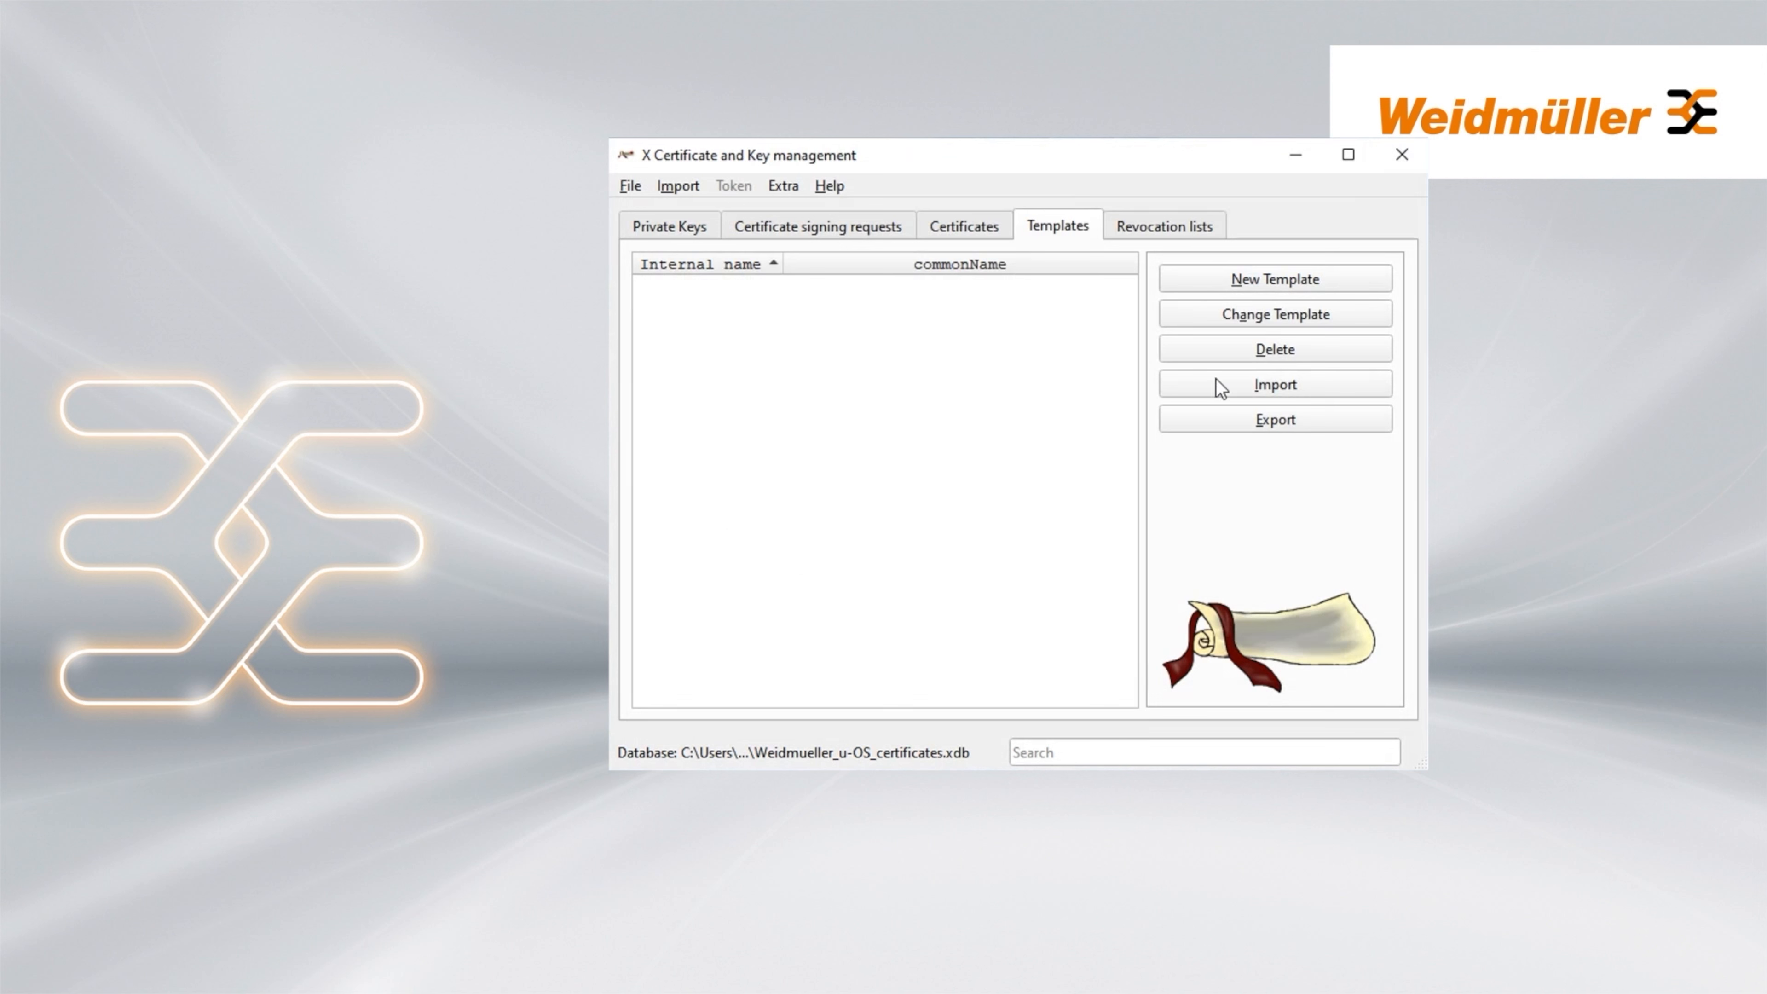
click(1238, 286)
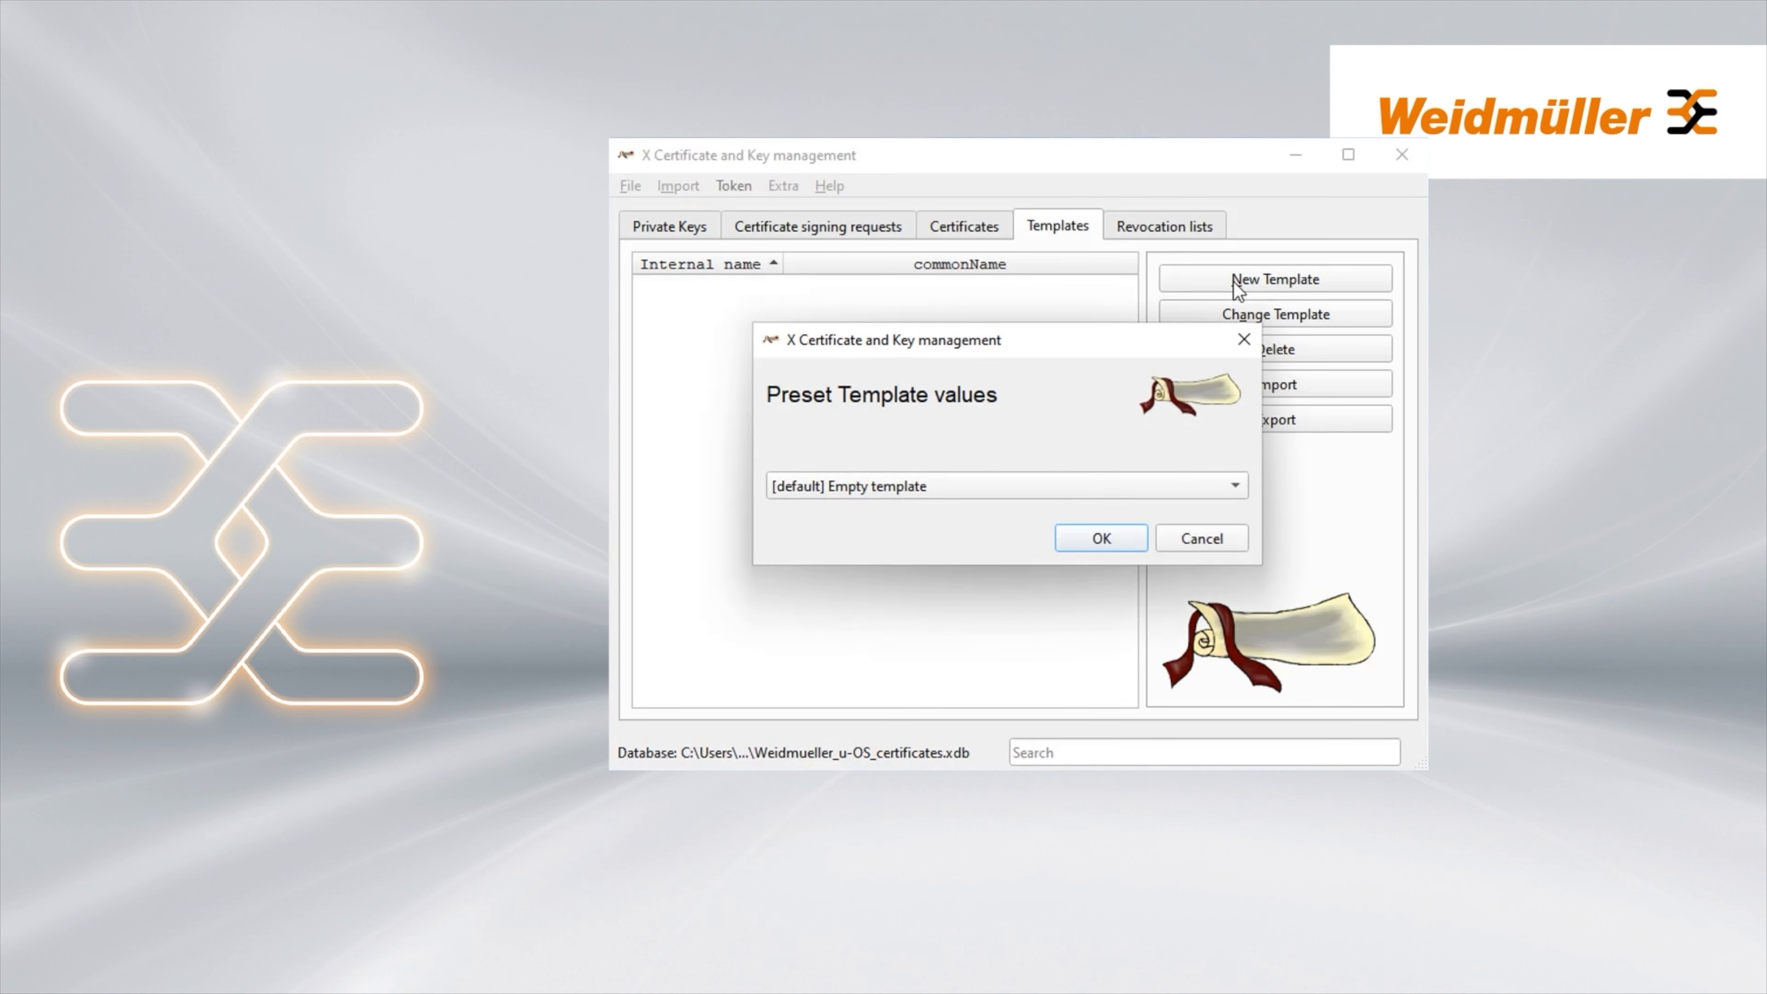
click(1240, 488)
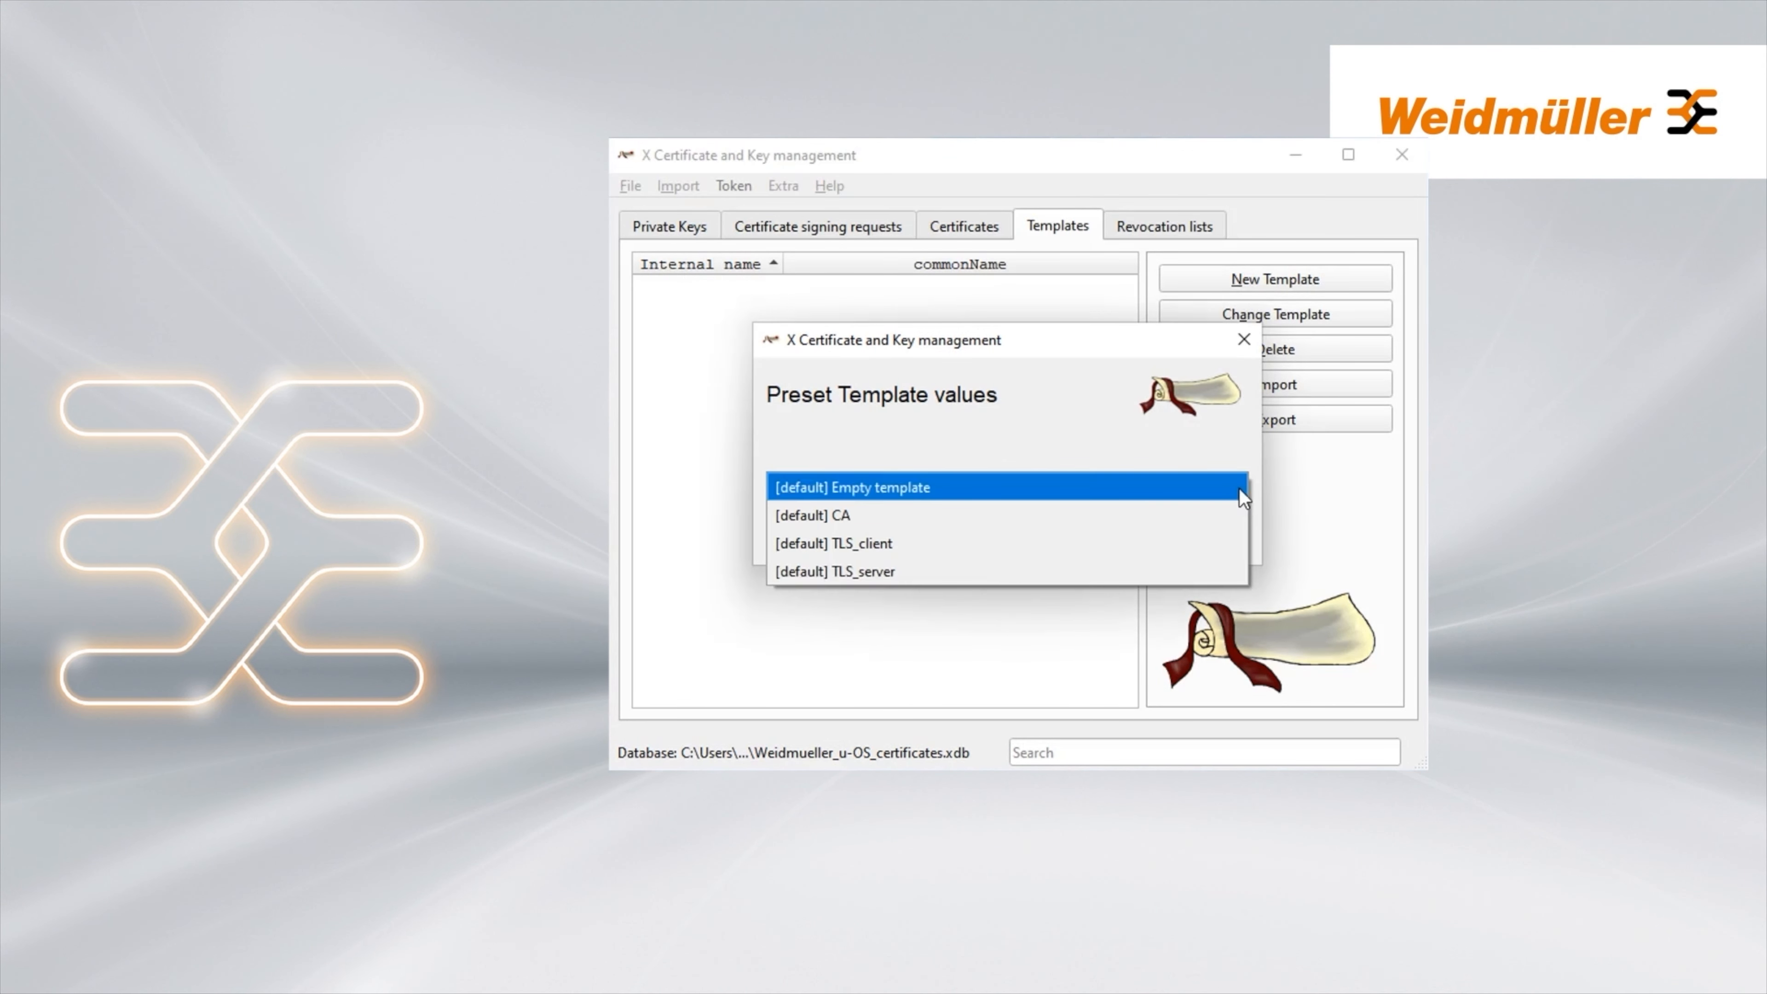
click(859, 515)
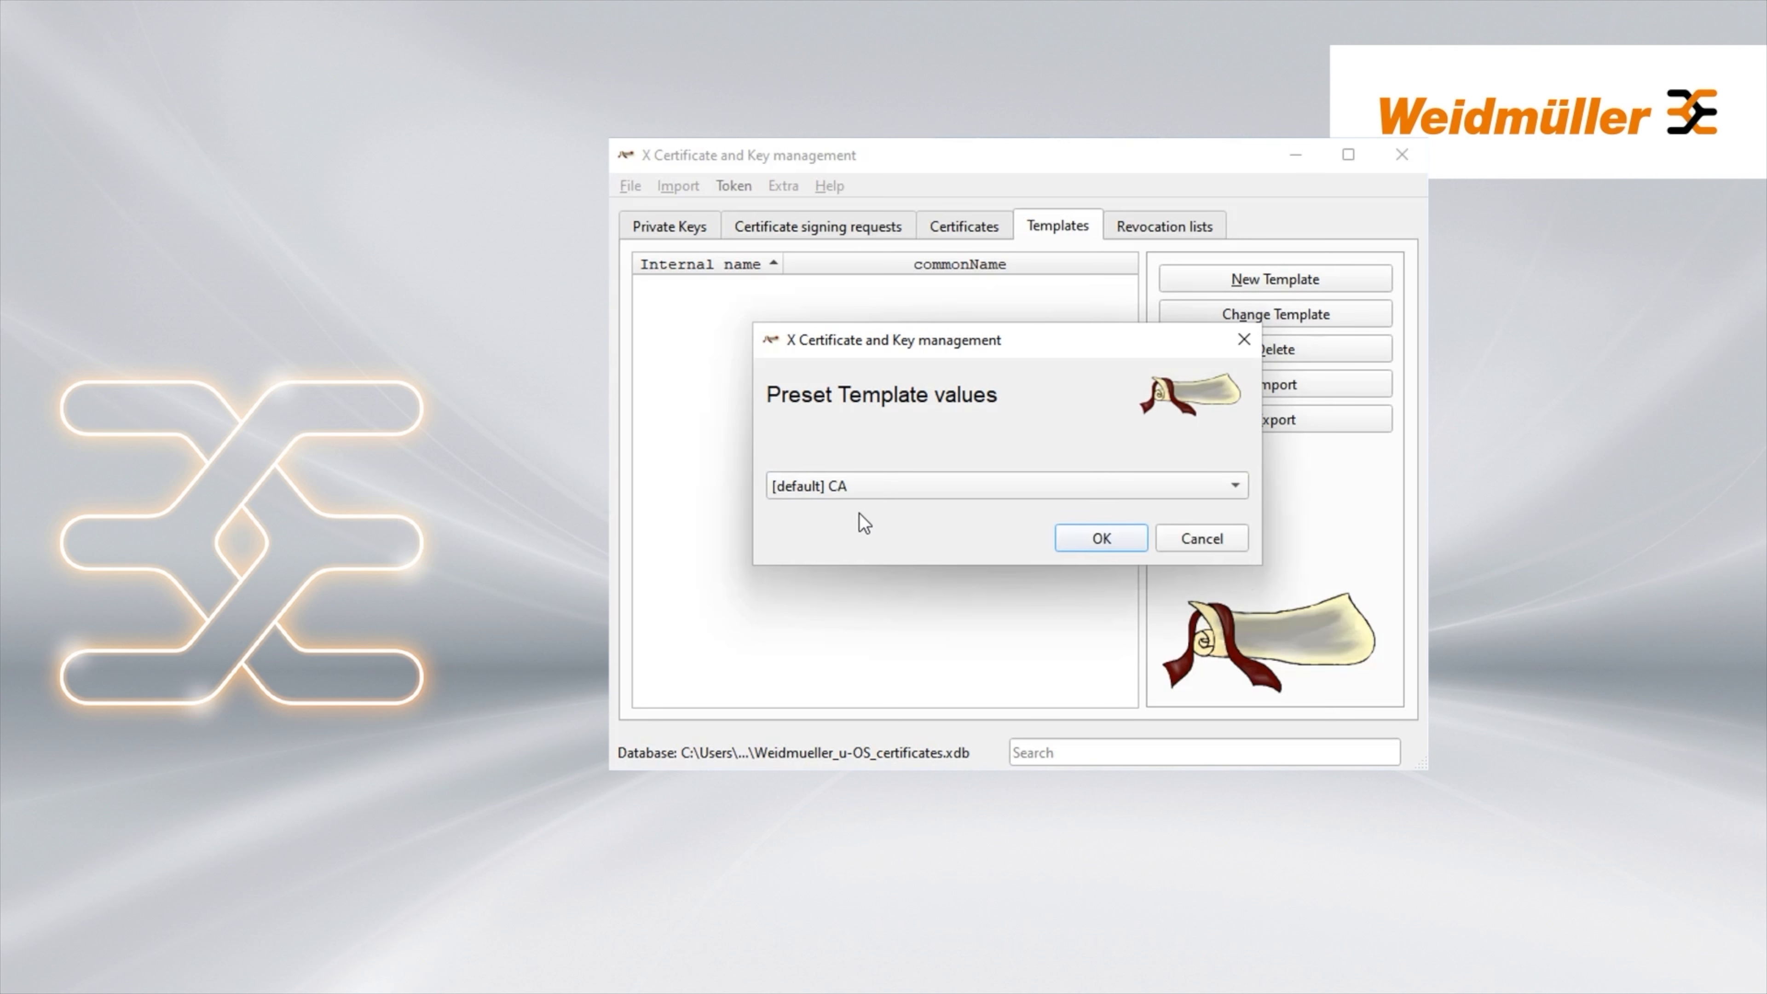
click(1101, 539)
click(723, 215)
text(_W)
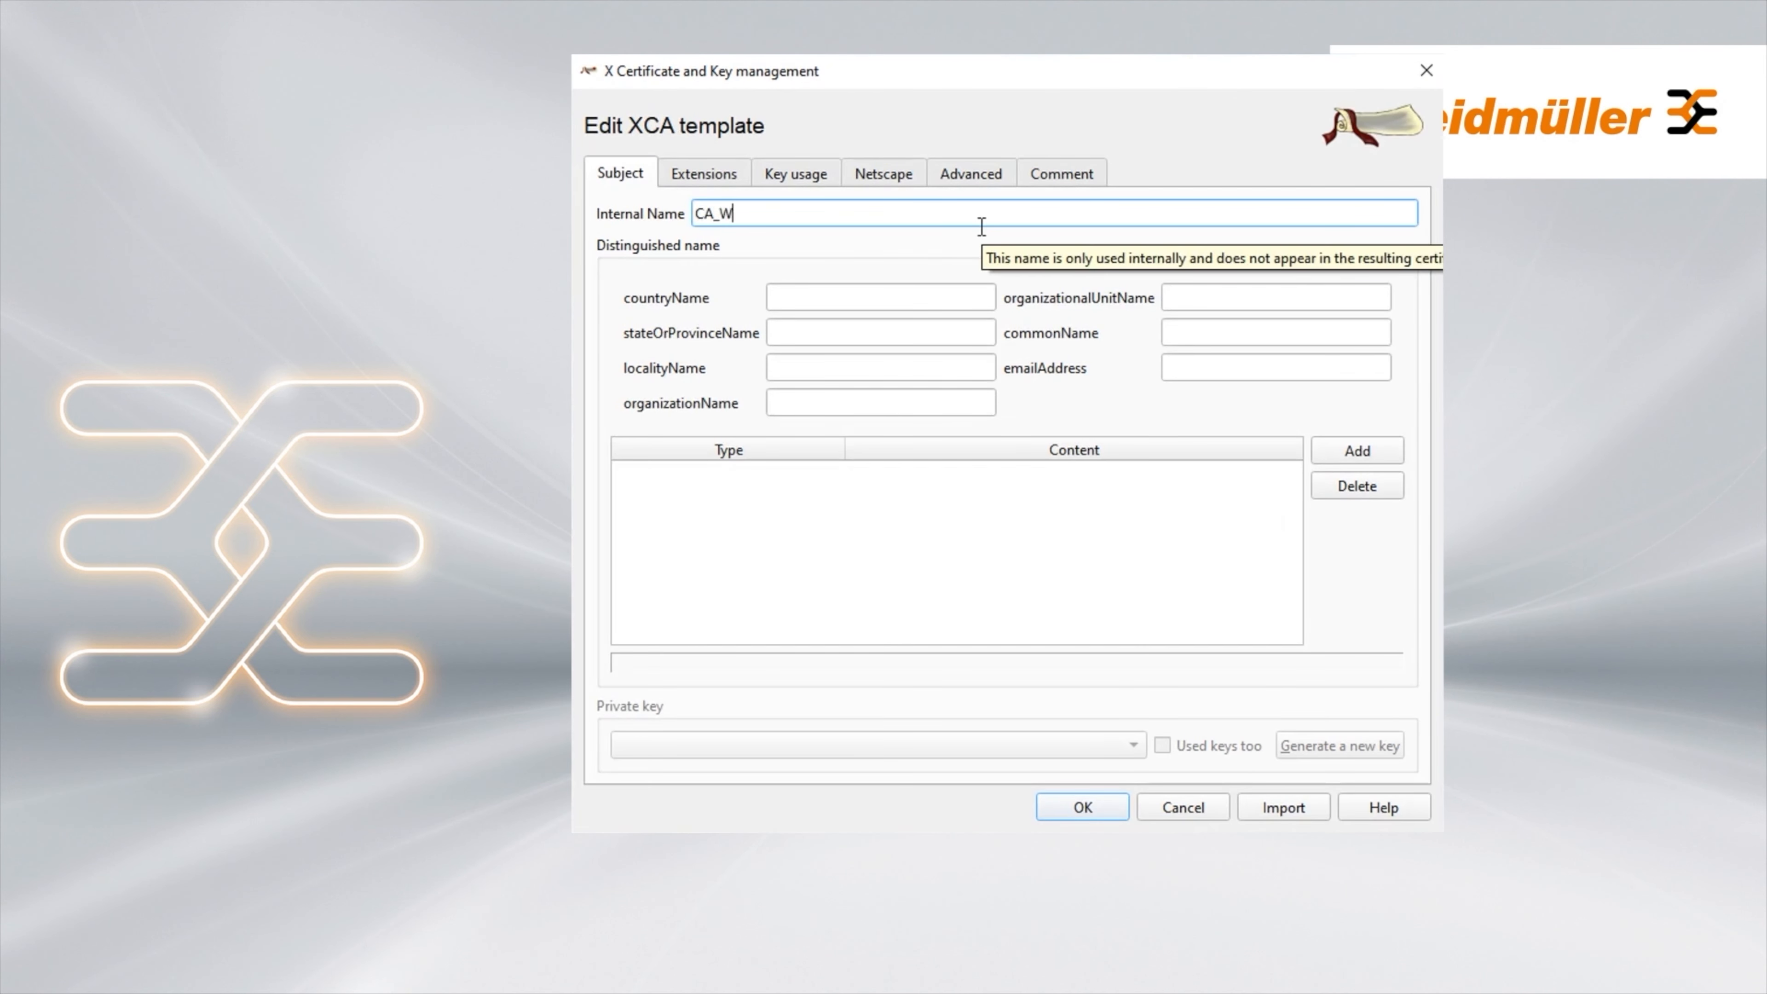
text(eidmueller_u-OS)
Fill the subject with country DE, state NRW, locality Detmold, organization Weidmueller_u-OS, unit ITC
click(856, 297)
text(DE)
click(888, 331)
text(NRW)
click(872, 371)
text(Detmold)
click(850, 401)
text(Weidmueller)
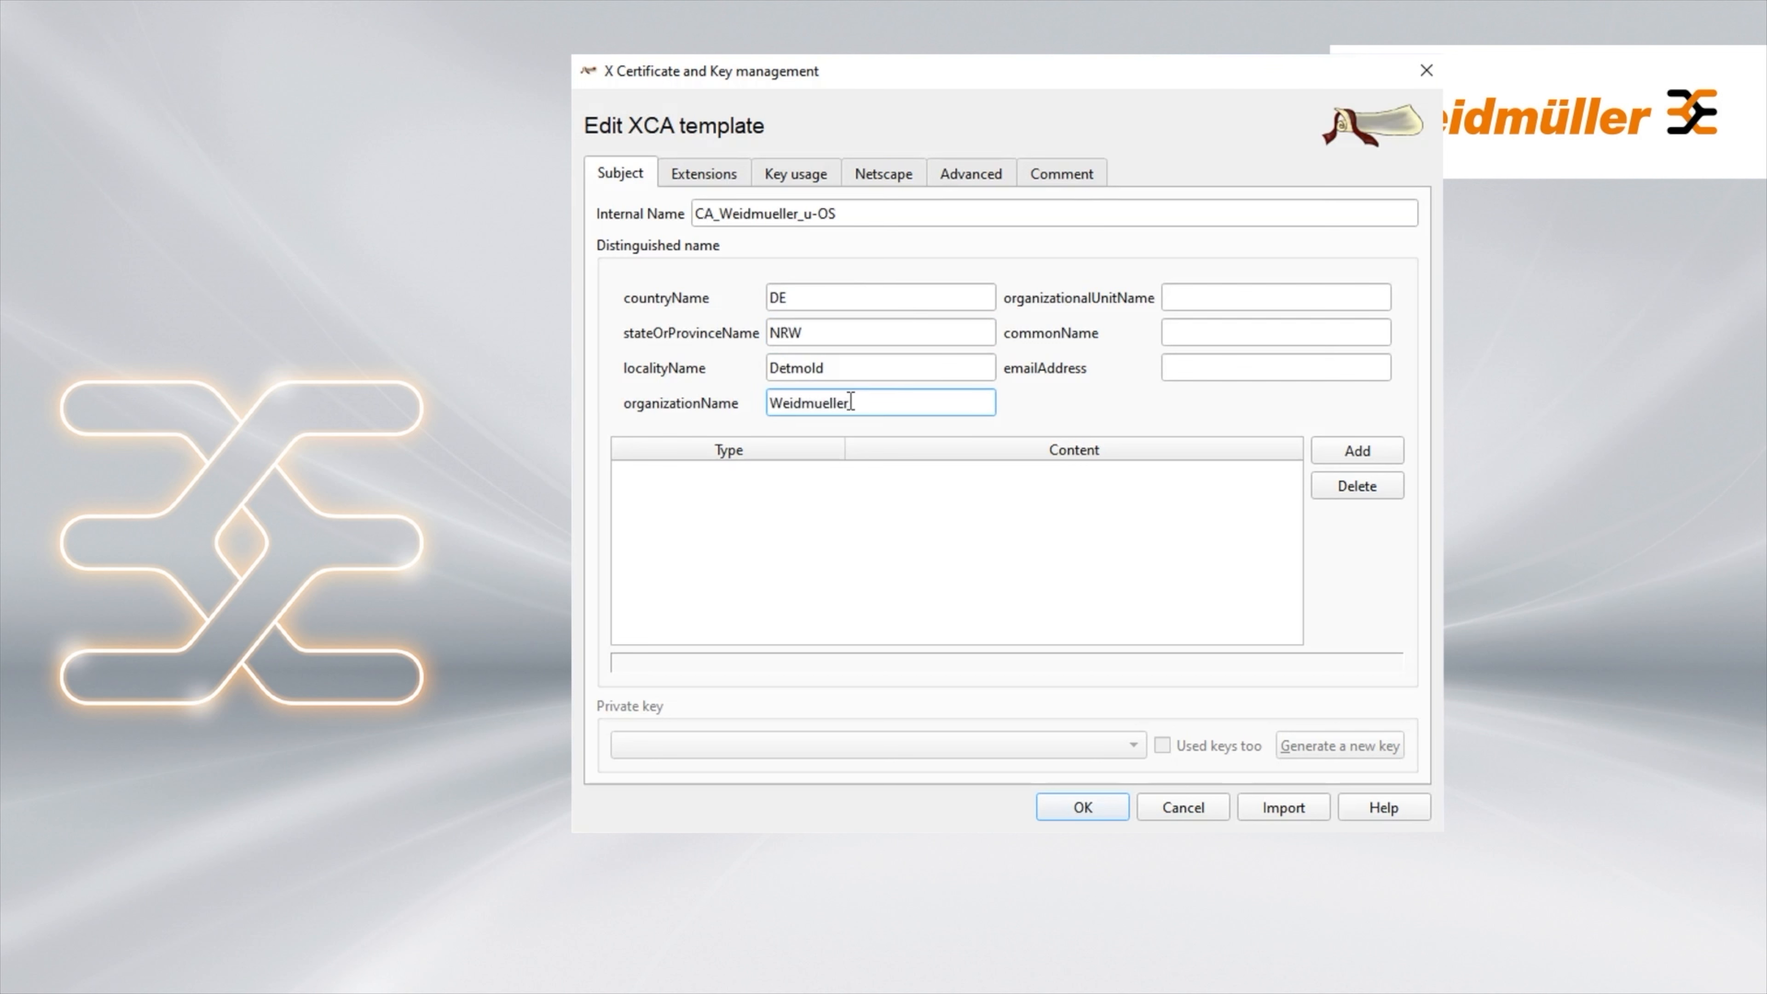
text(_u-OS)
key(Tab)
text(ITC)
Set the common name to CA_Weidmueller_u-OS and save the template
click(1187, 328)
text(CA_Weid)
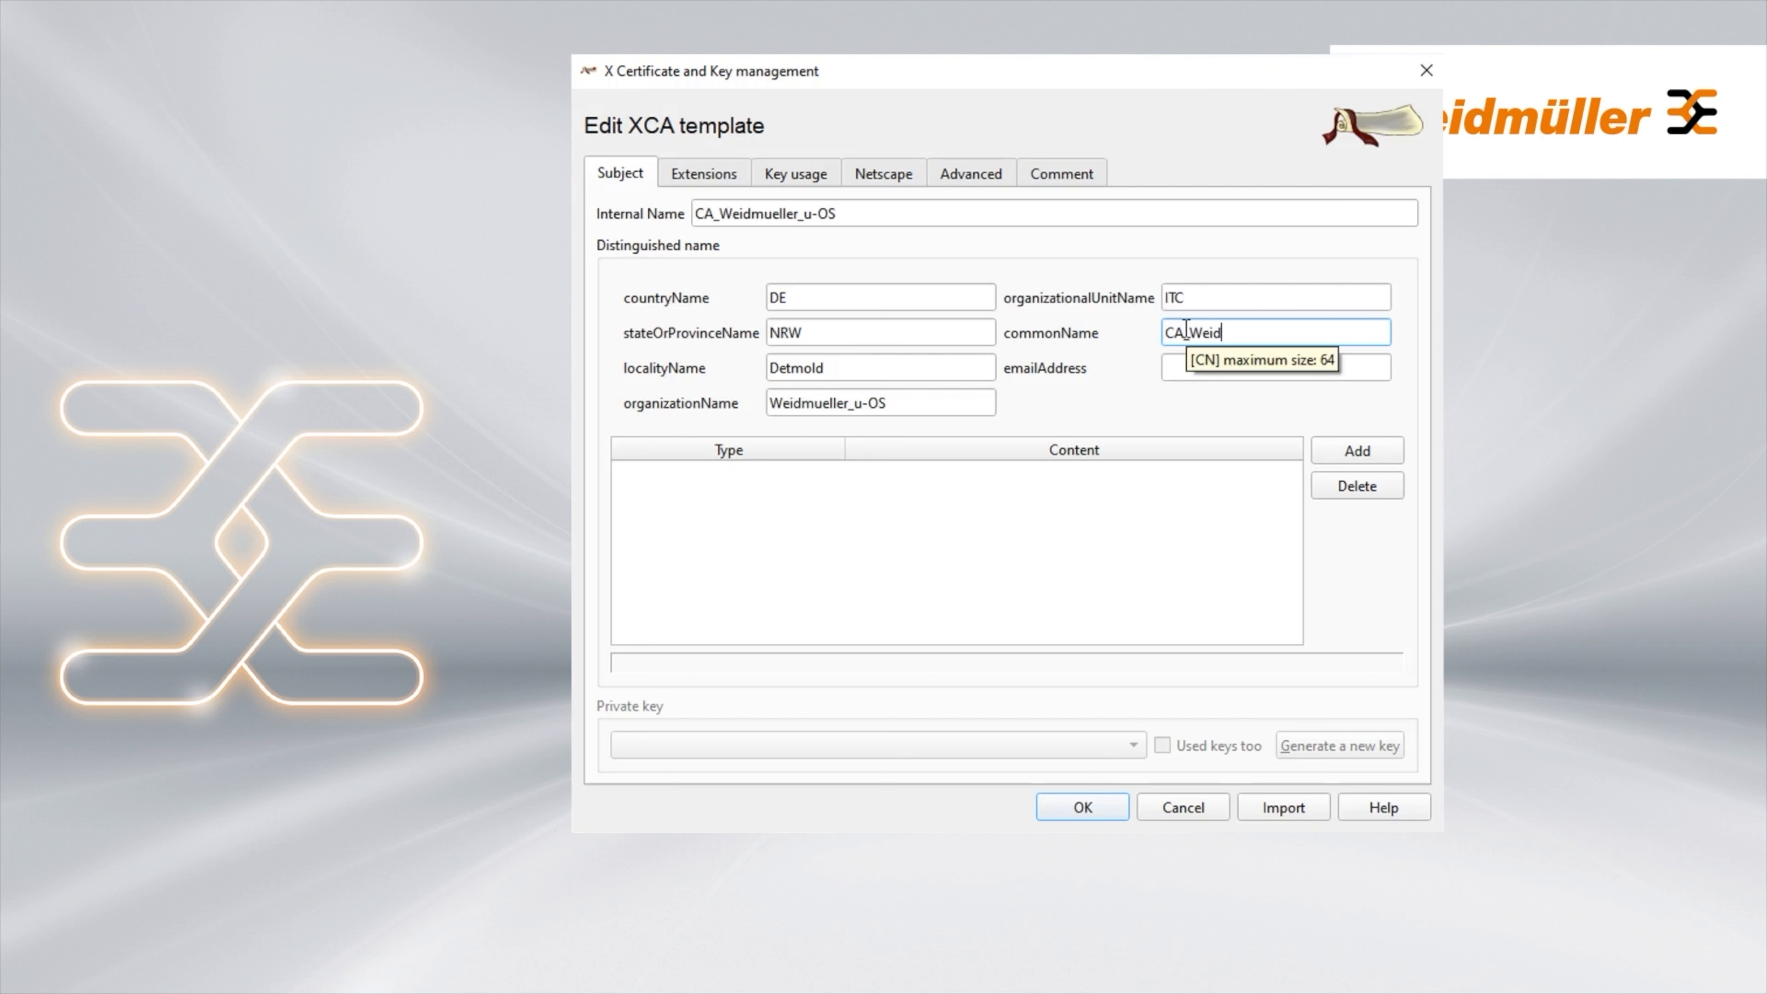
text(mueller_u-OS)
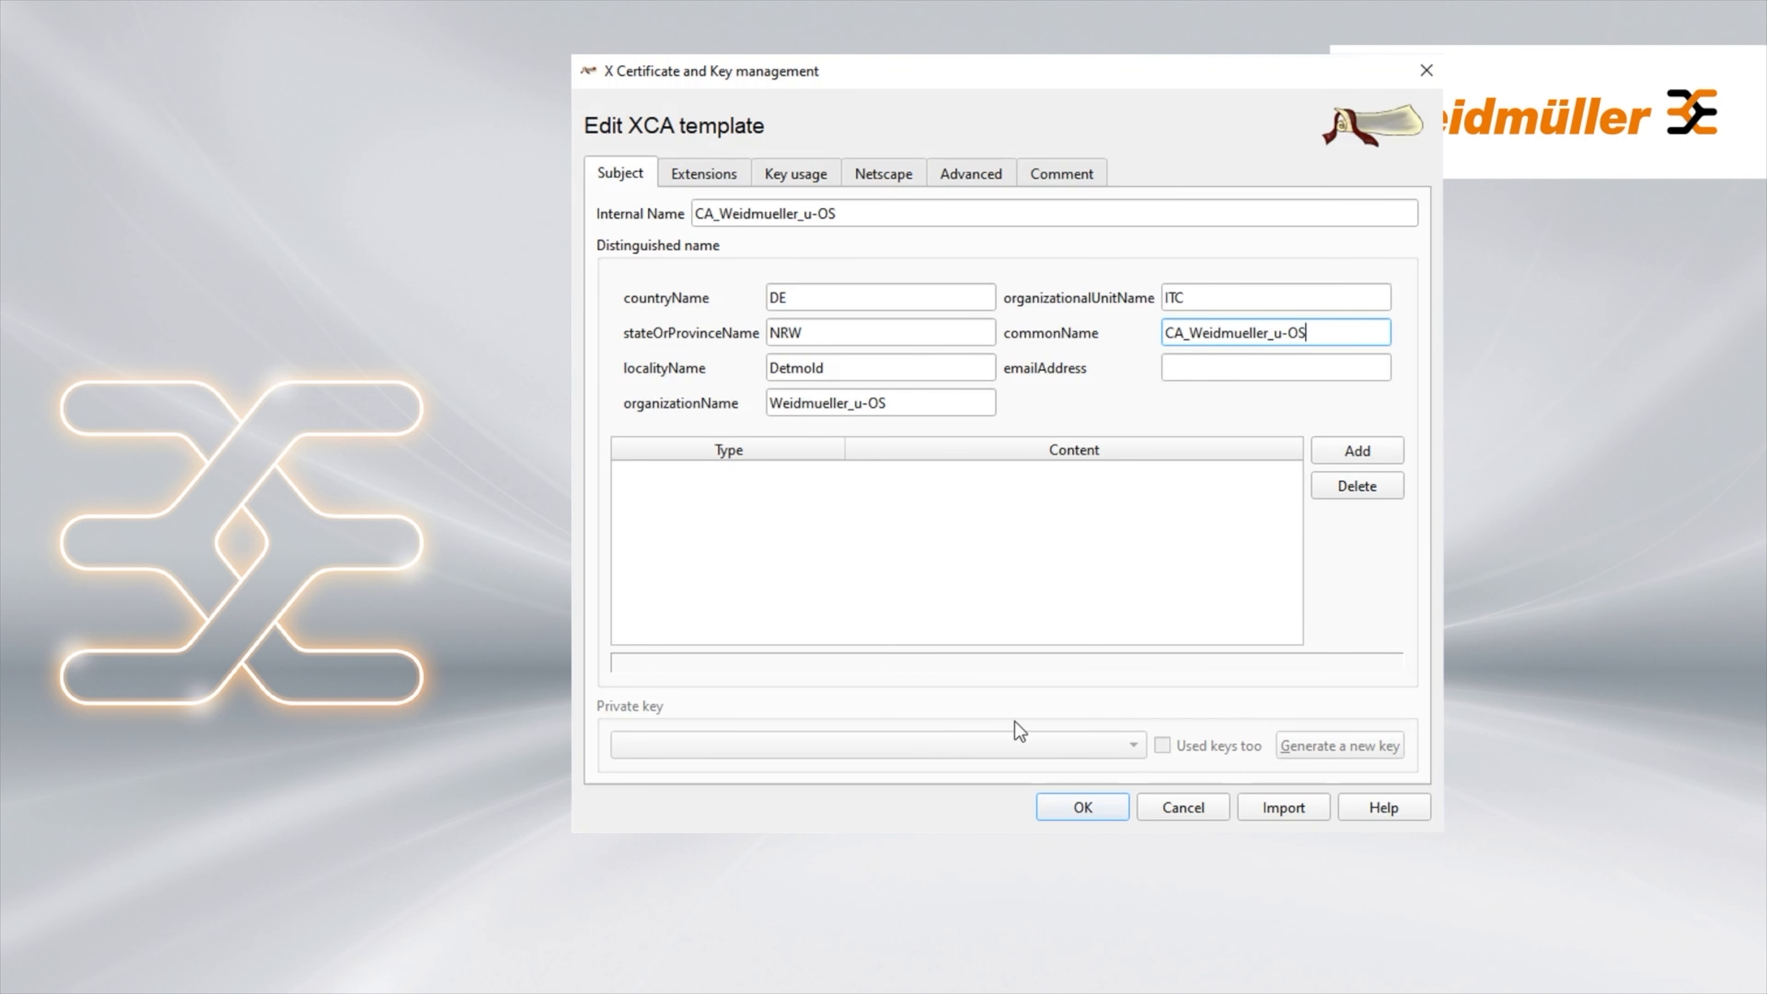
click(1096, 804)
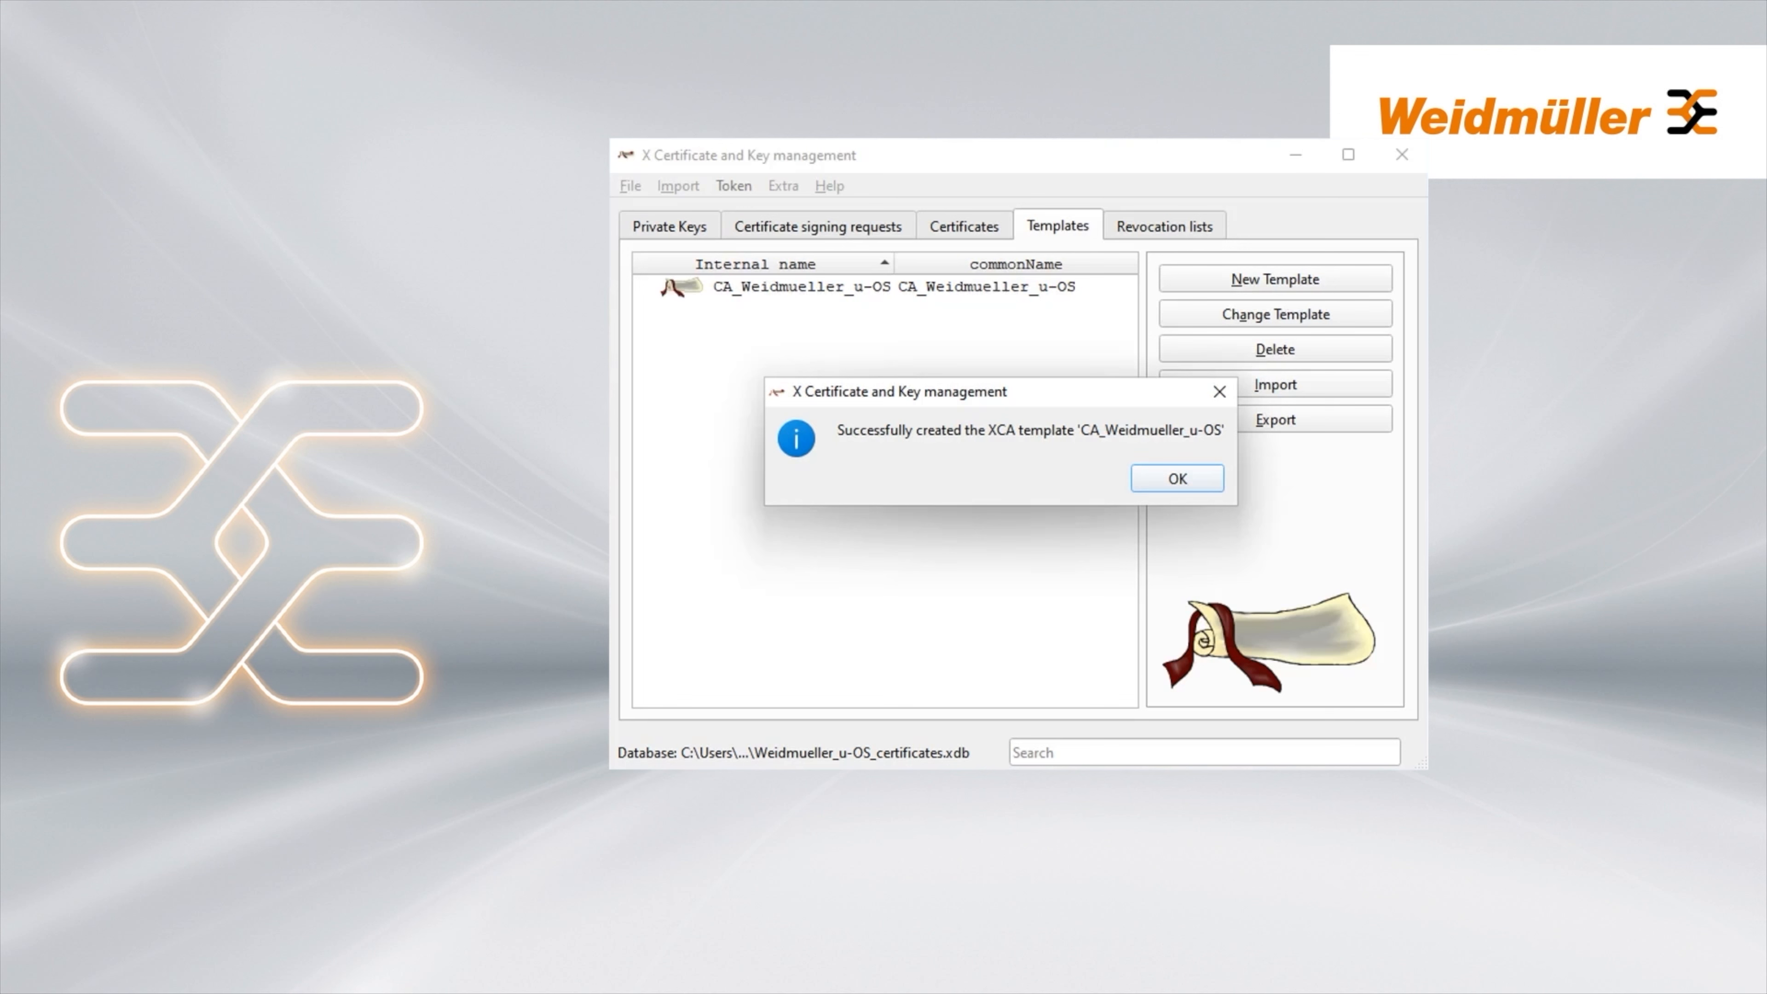
click(1178, 480)
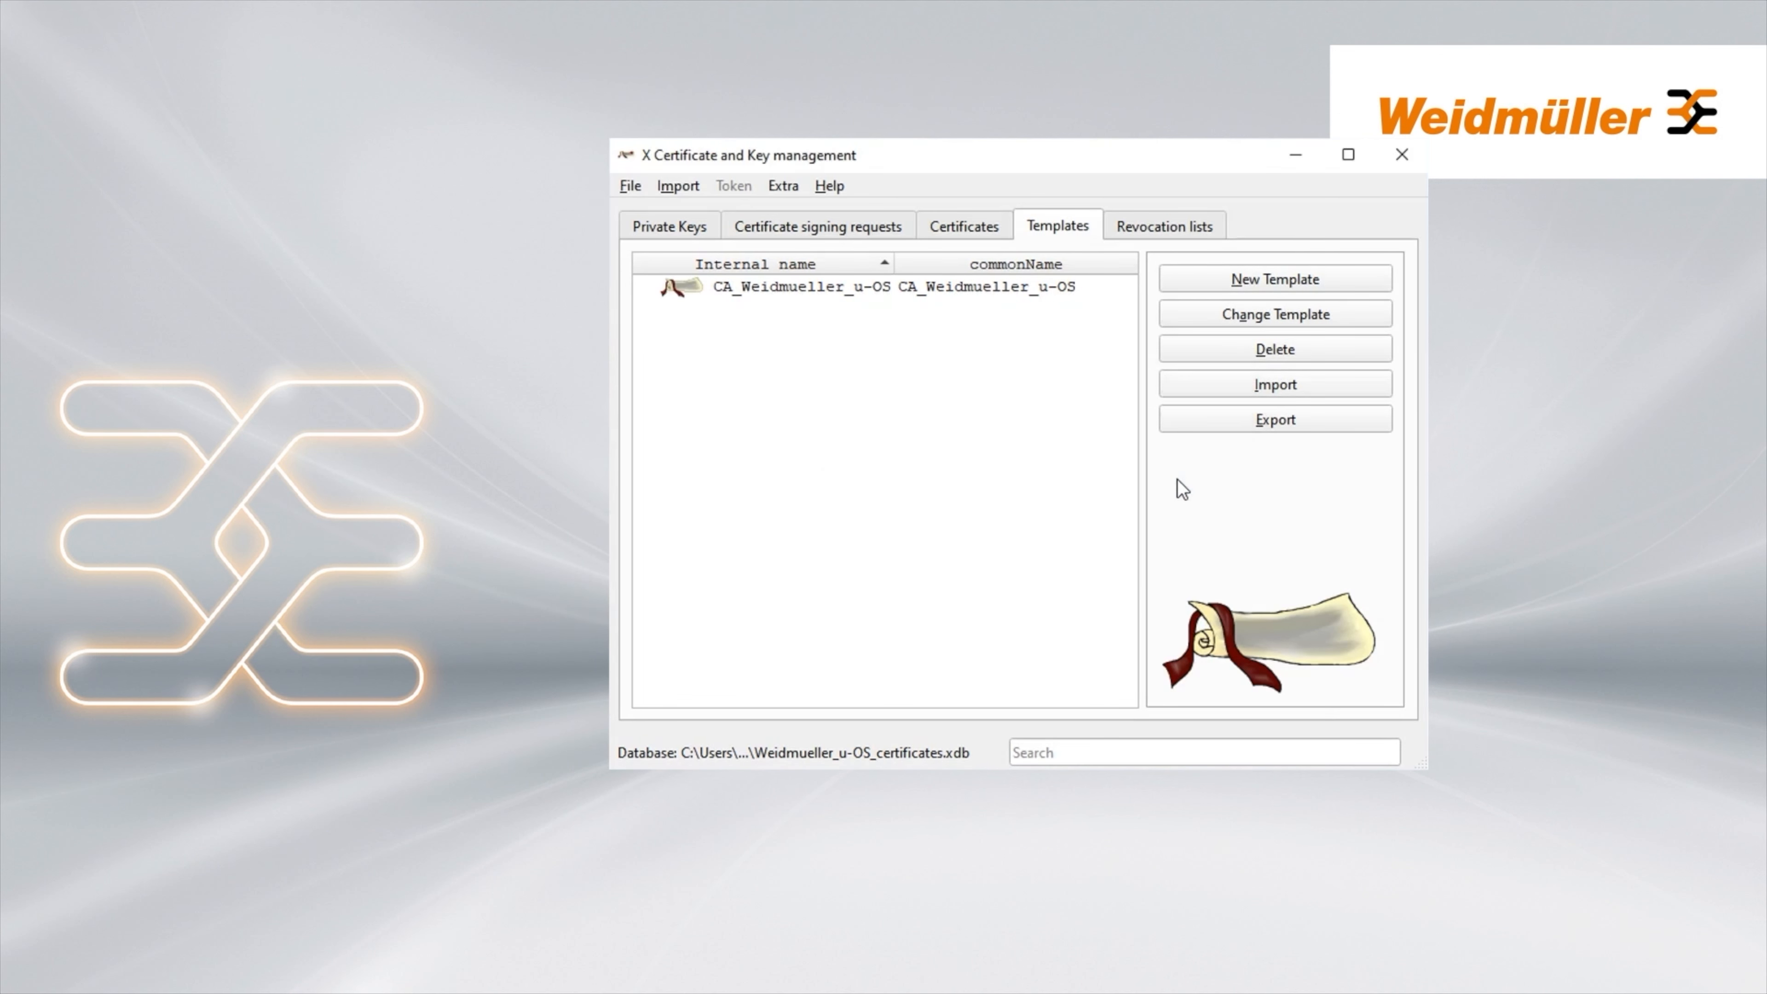
Start a new template from the TLS_server preset, named TLS_server_u-OS
click(1233, 278)
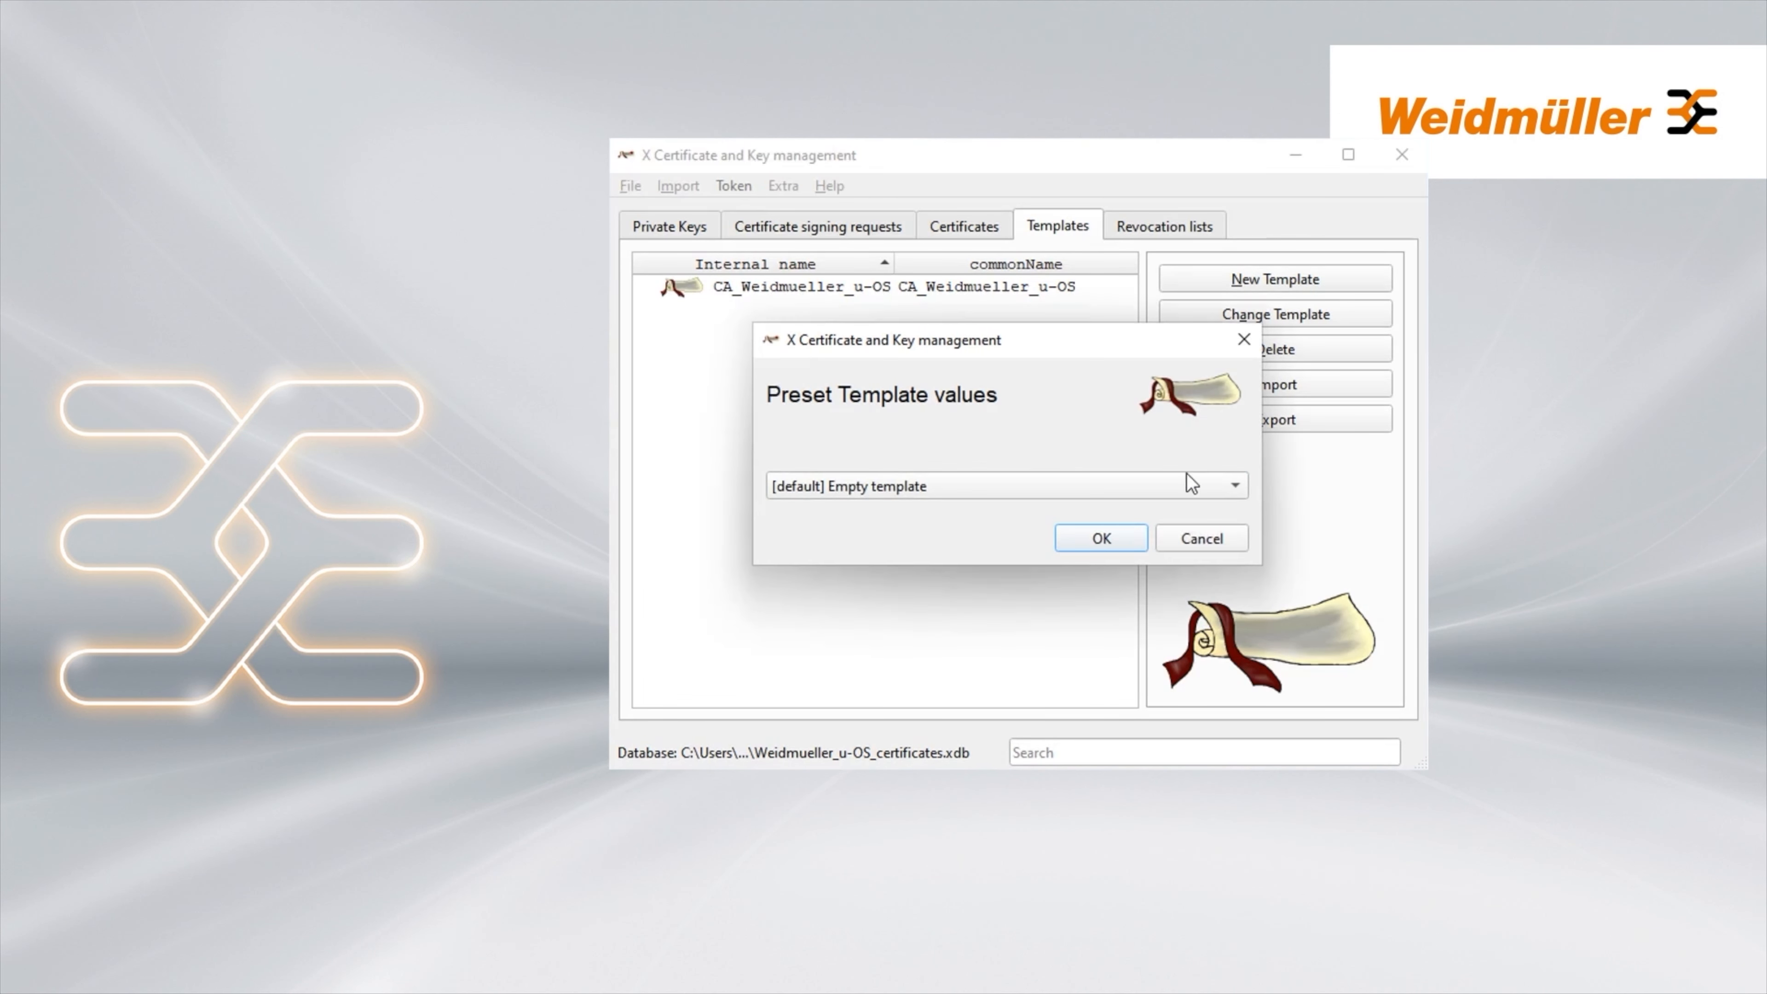
click(1240, 485)
click(879, 578)
click(1097, 540)
click(873, 225)
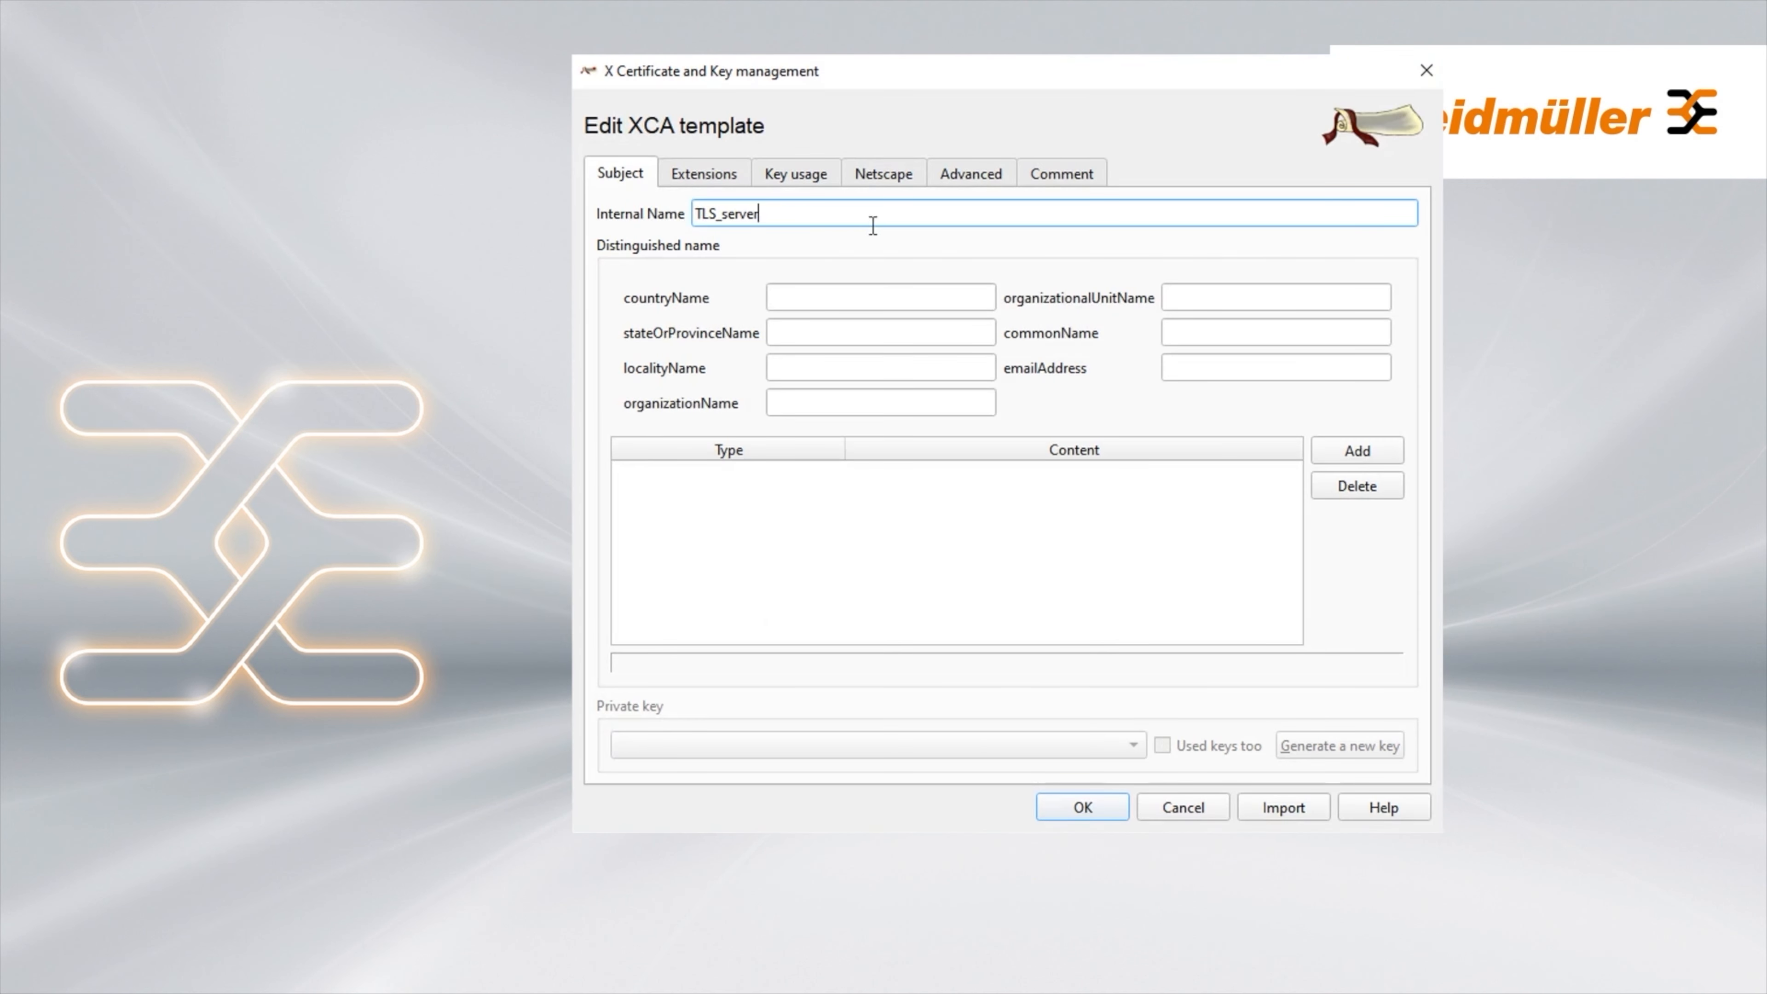
text(_)
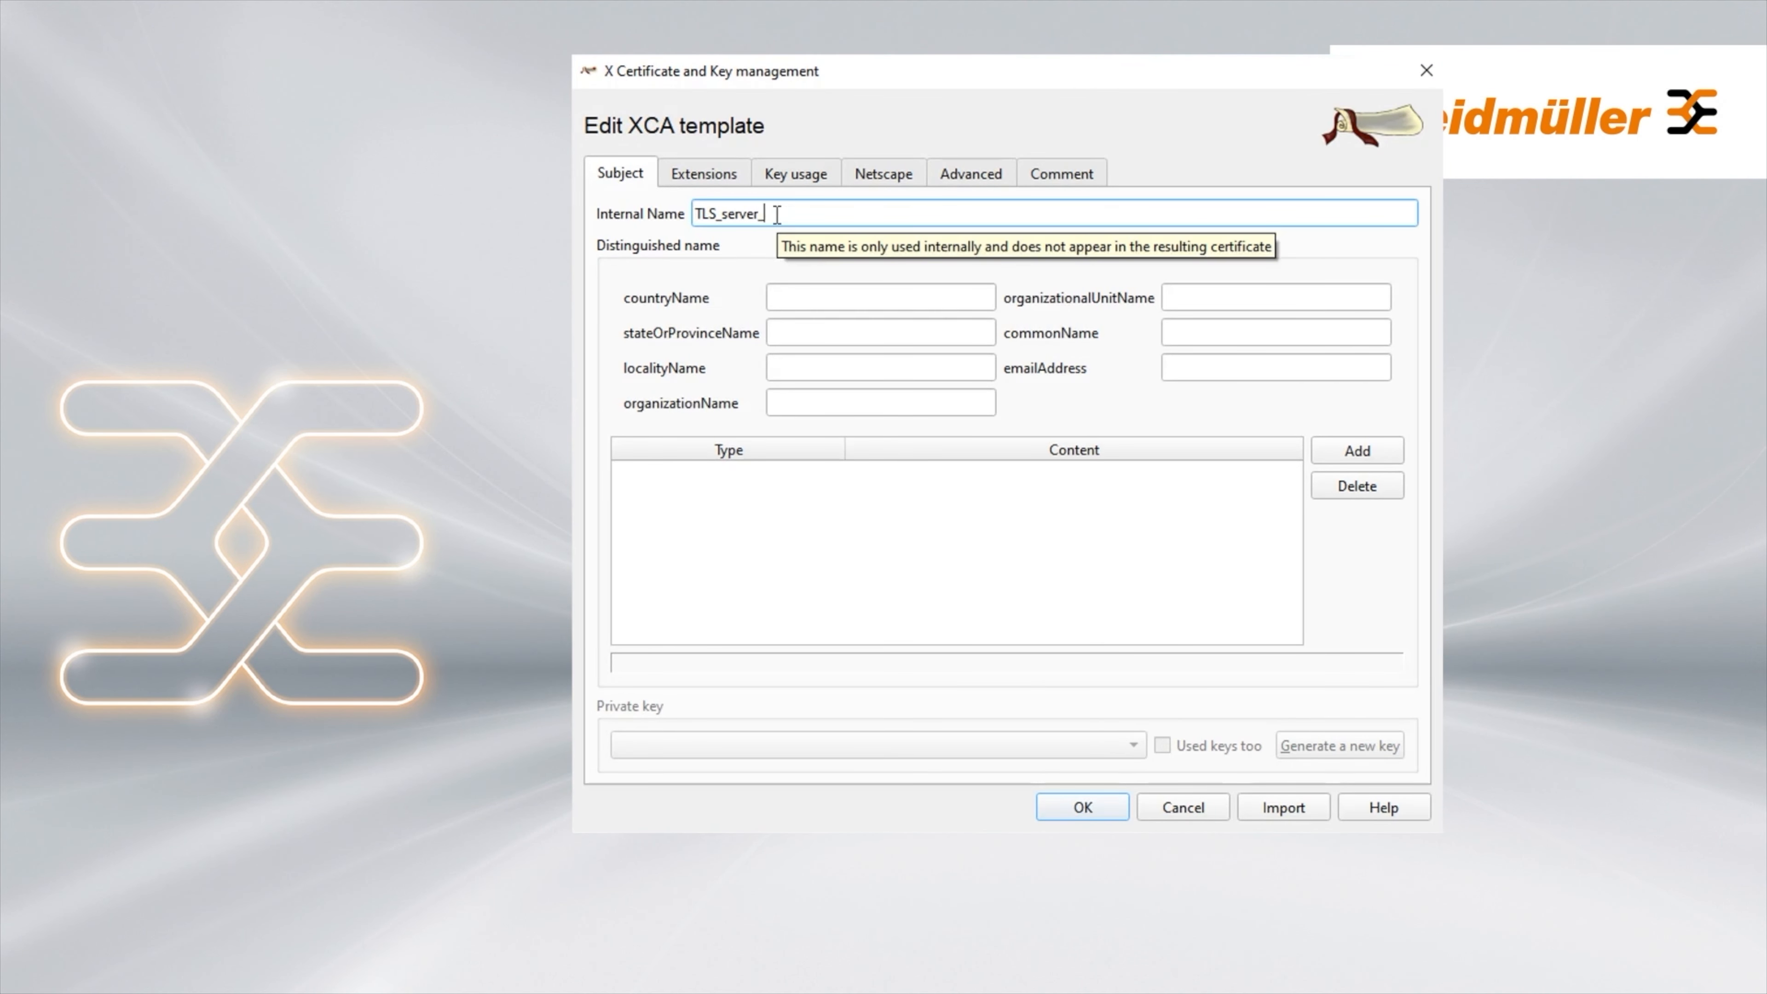
text(u-OS)
Fill the subject with DE, NRW, Detmold, organization Weidmueller_u-OS_PLC and unit ITC
click(843, 297)
text(DE)
click(856, 333)
text(NRW)
click(865, 365)
text(Detmold)
click(849, 402)
text(Weidmueller)
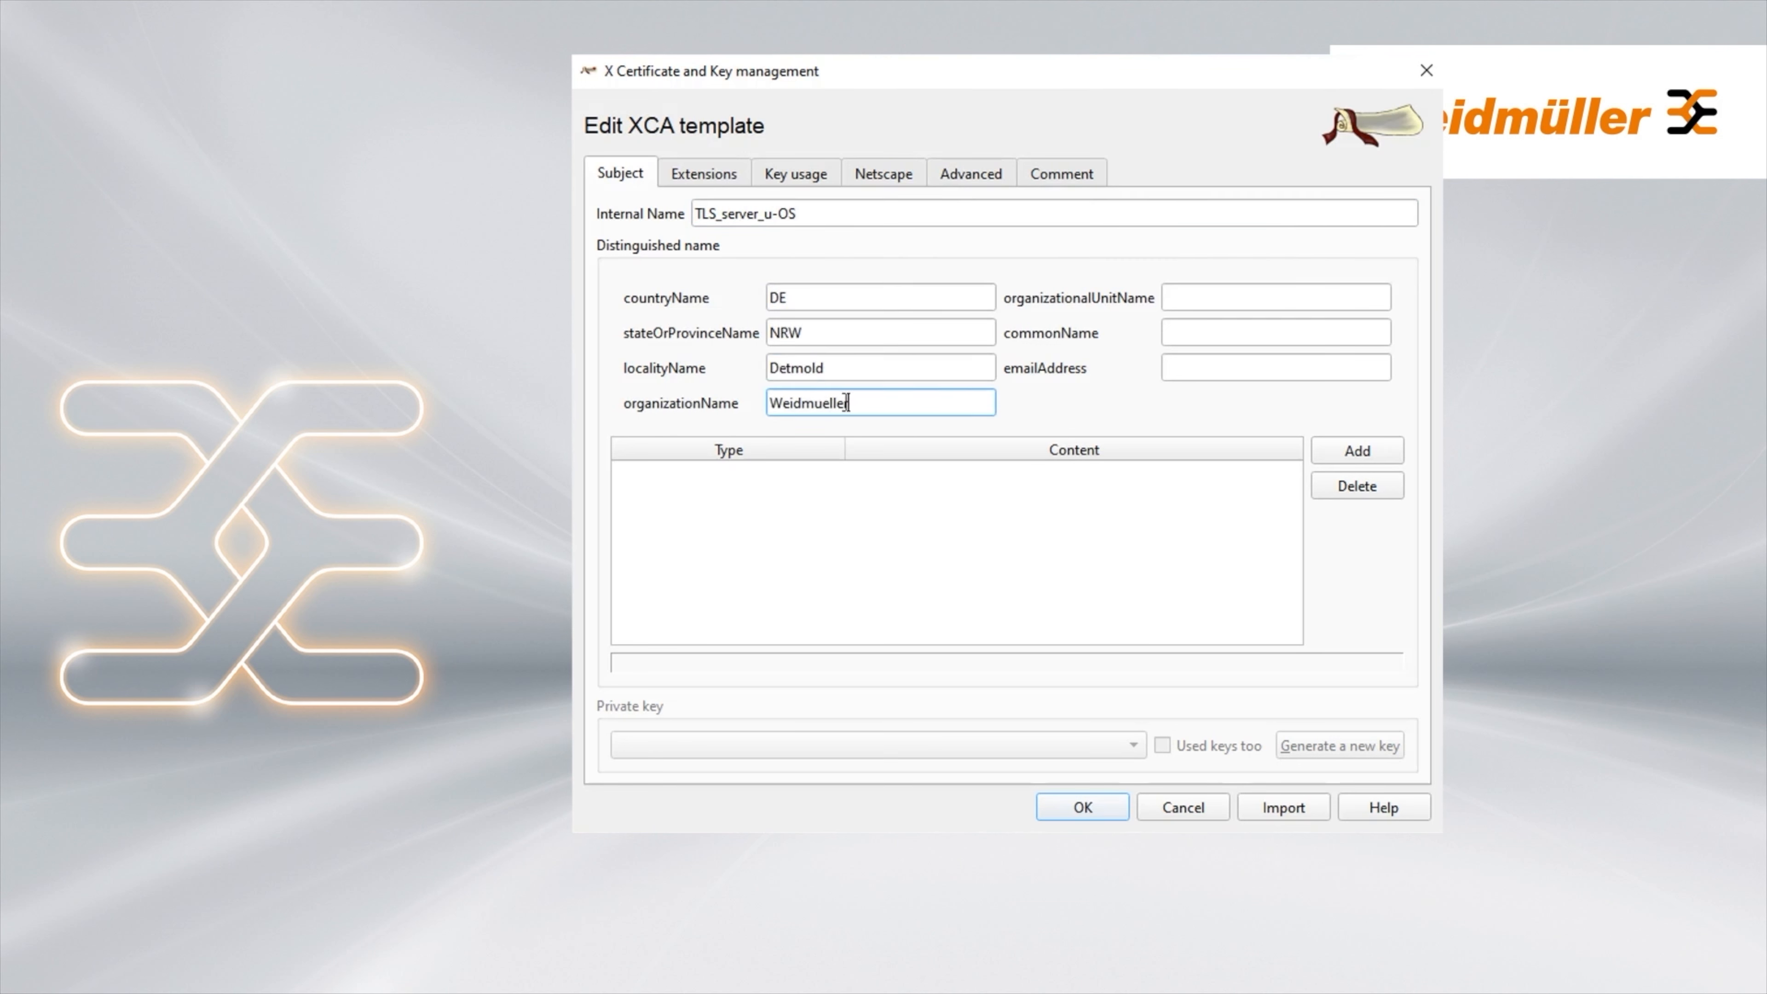
text(_u-OS_PLC)
click(1270, 303)
text(ITC)
Set the template's common name to u-OS_cert_PLC
click(1281, 332)
text(u_OS)
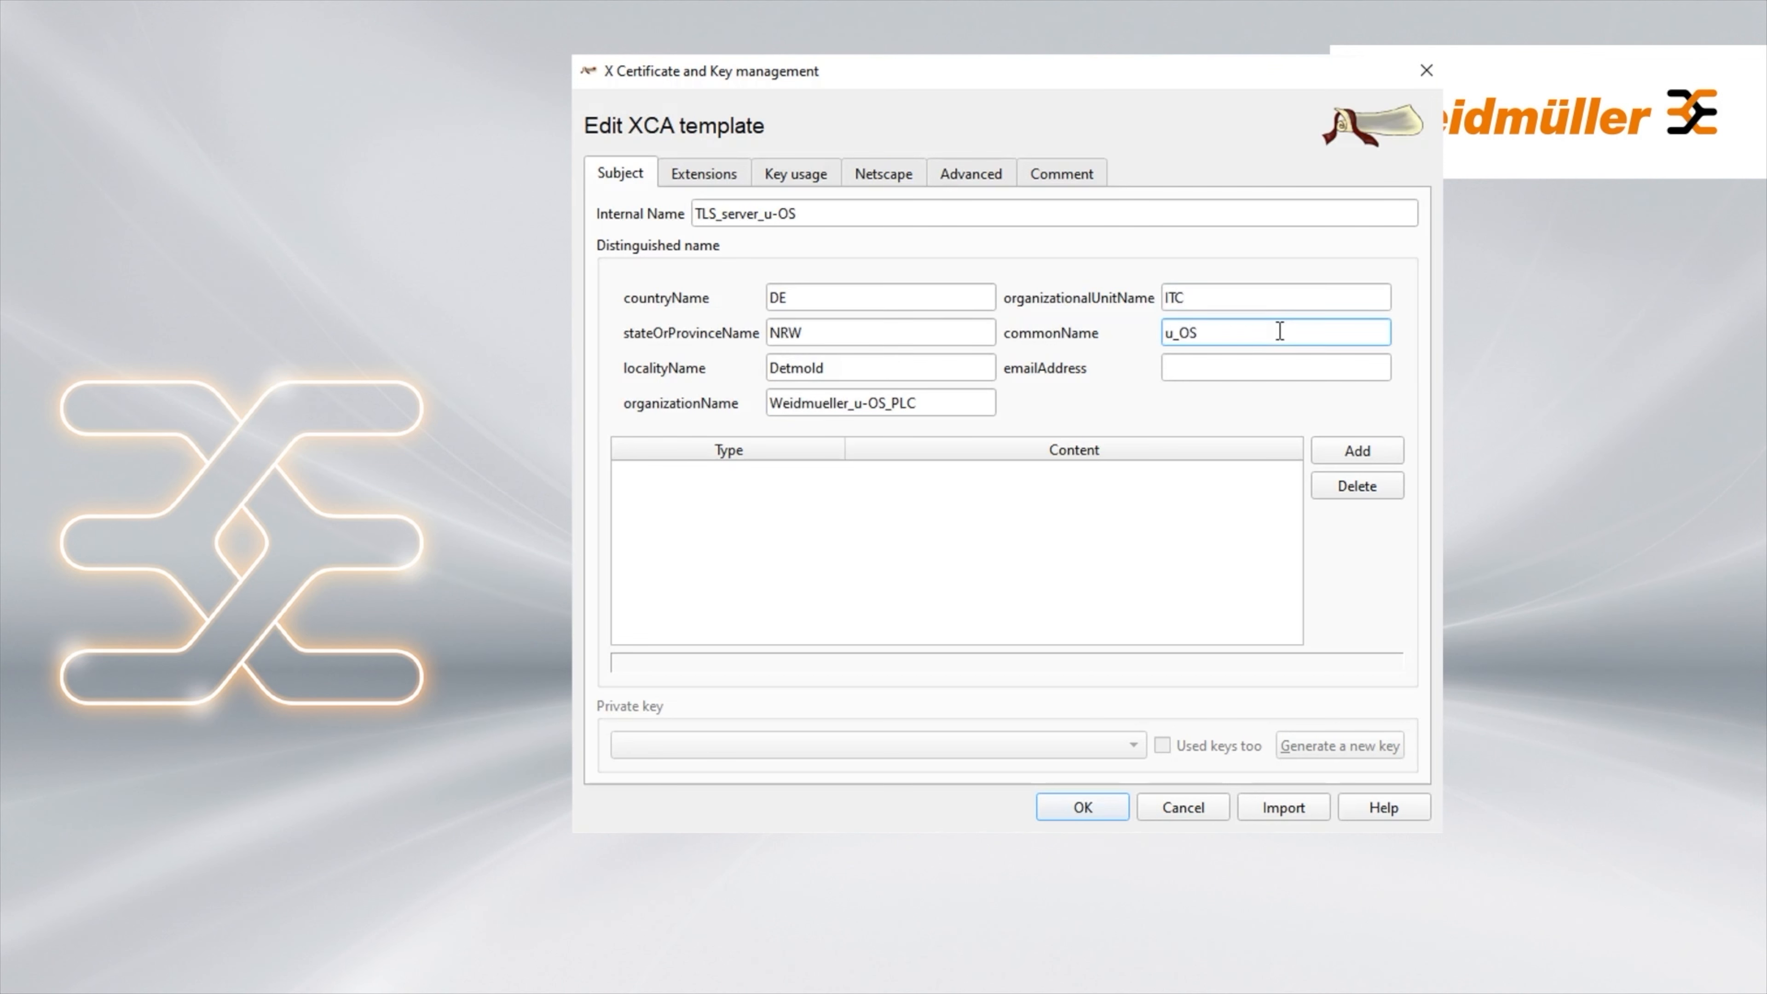
text(-)
key(BackSpace)
key(BackSpace)
key(BackSpace)
key(BackSpace)
key(BackSpace)
text(u-OS_cert_PLC)
Set the subject alternative name to IP:192.168.0.101 and save the TLS server template
click(735, 180)
click(794, 180)
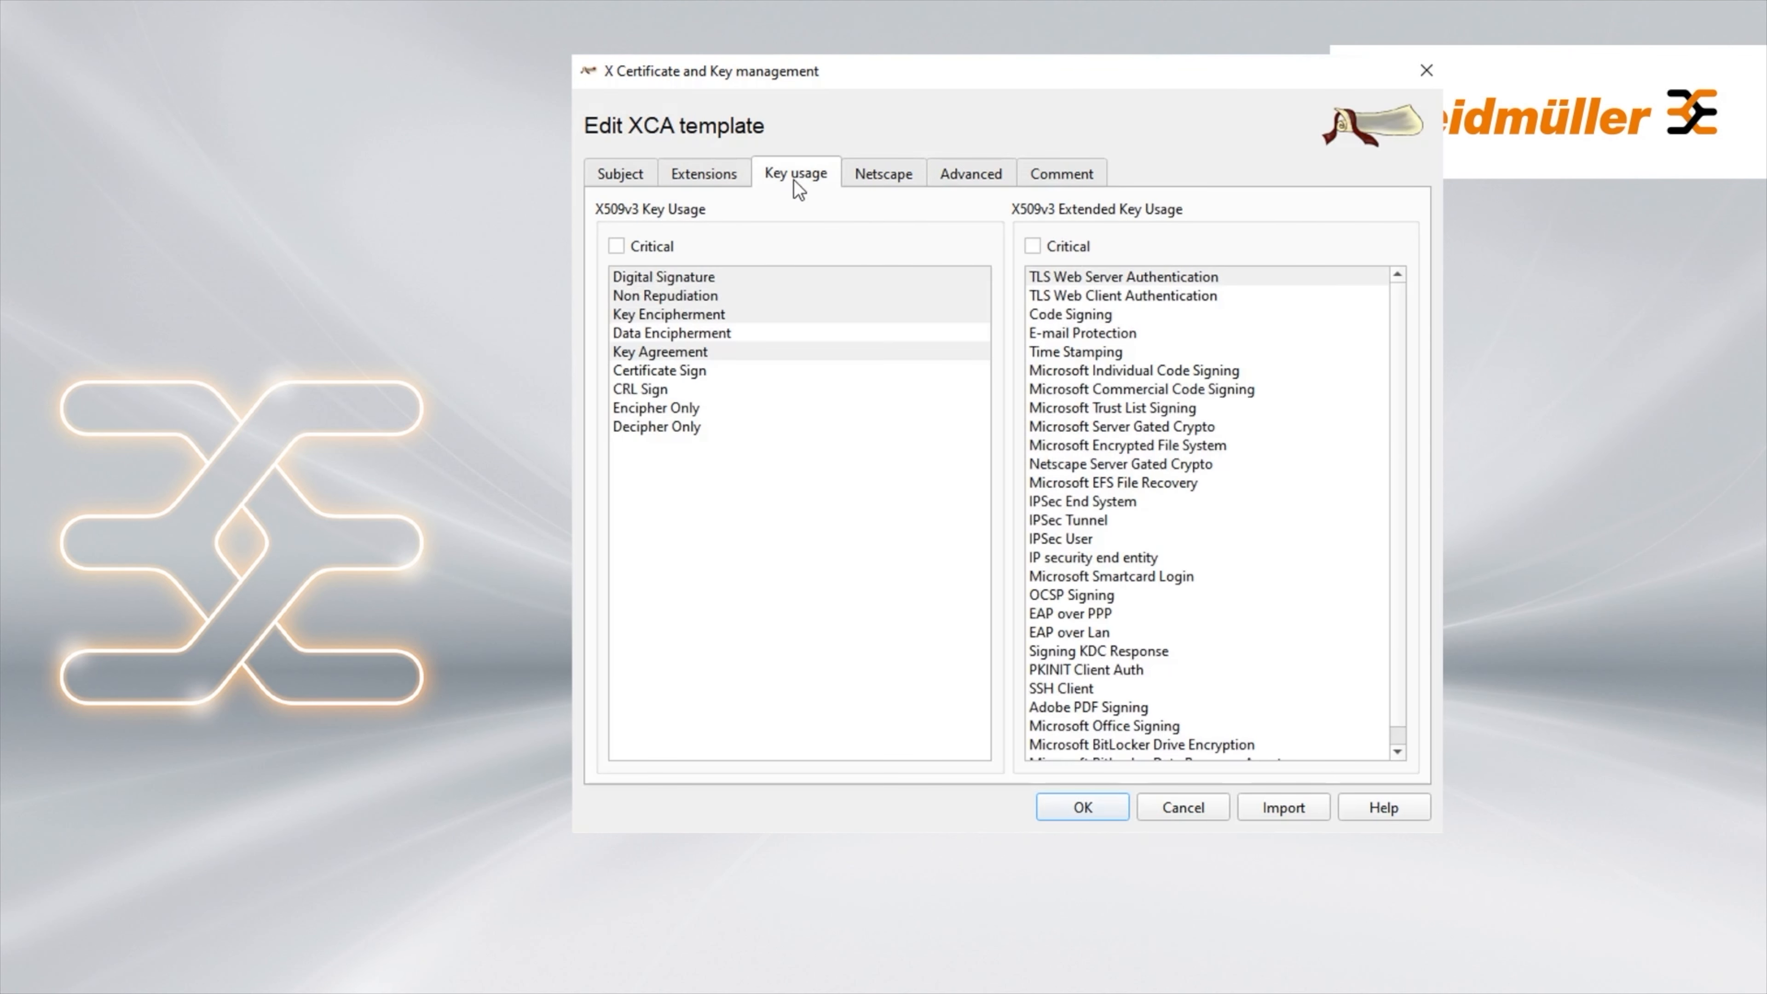
click(735, 177)
drag(950, 616, 833, 616)
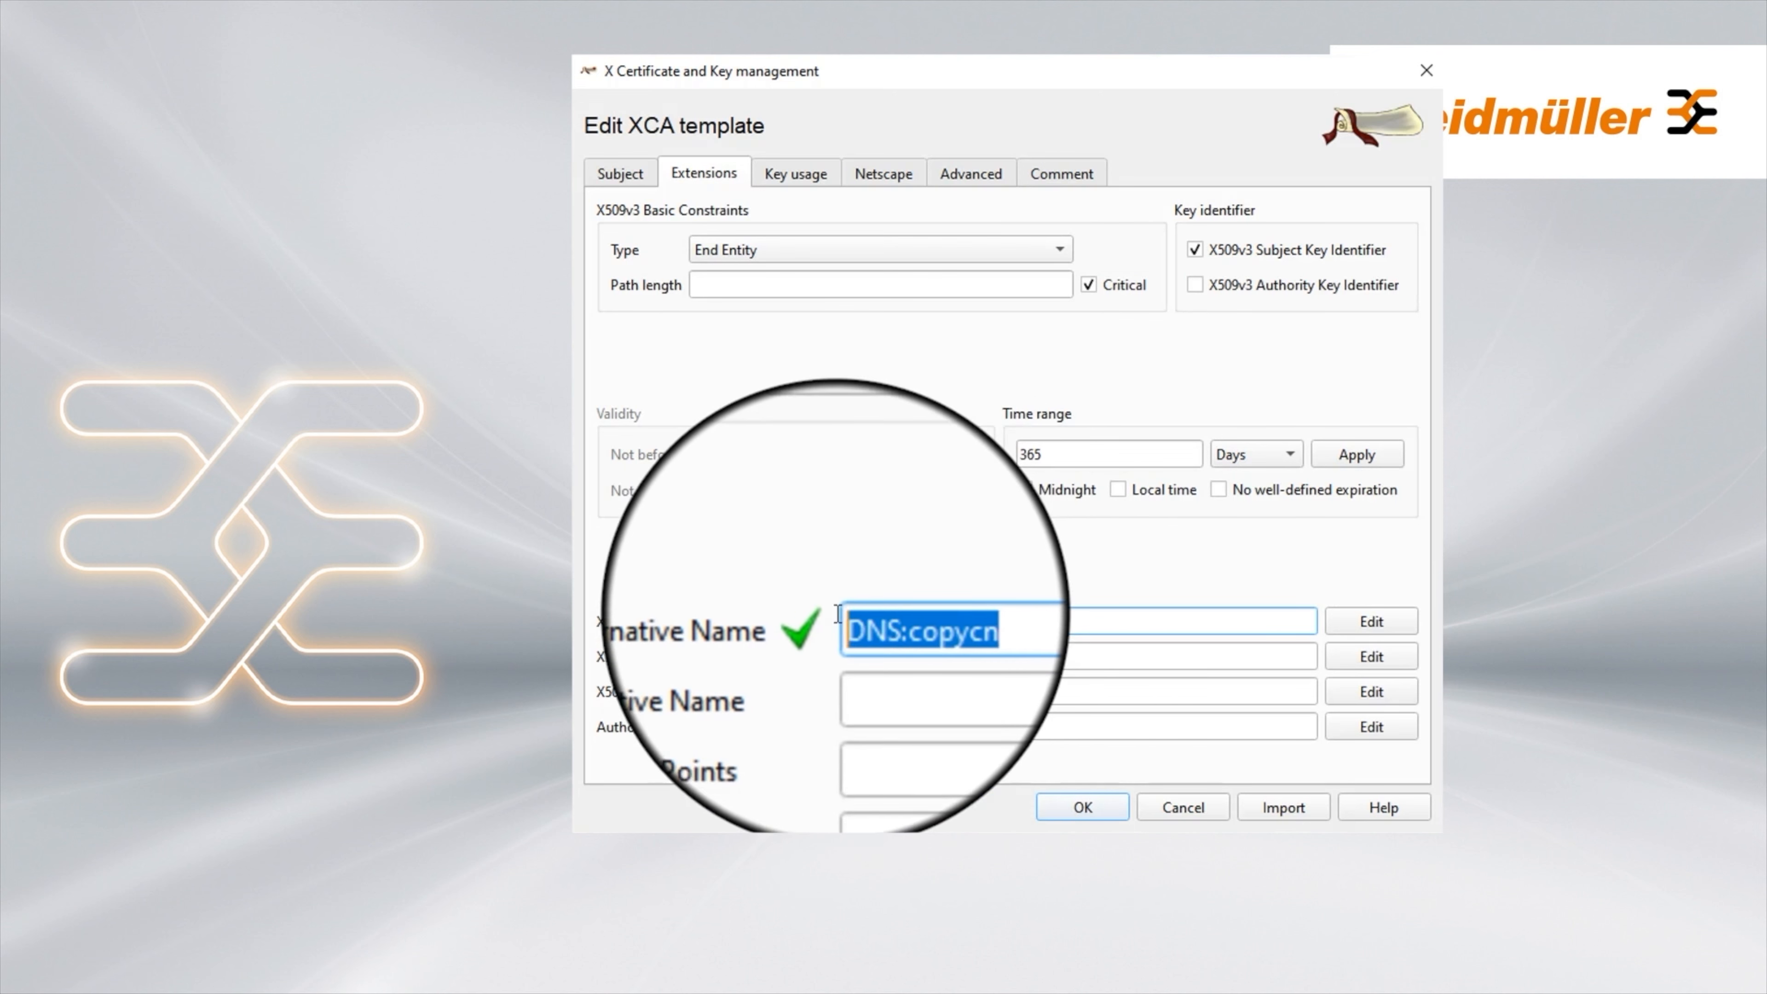
text(IP:192)
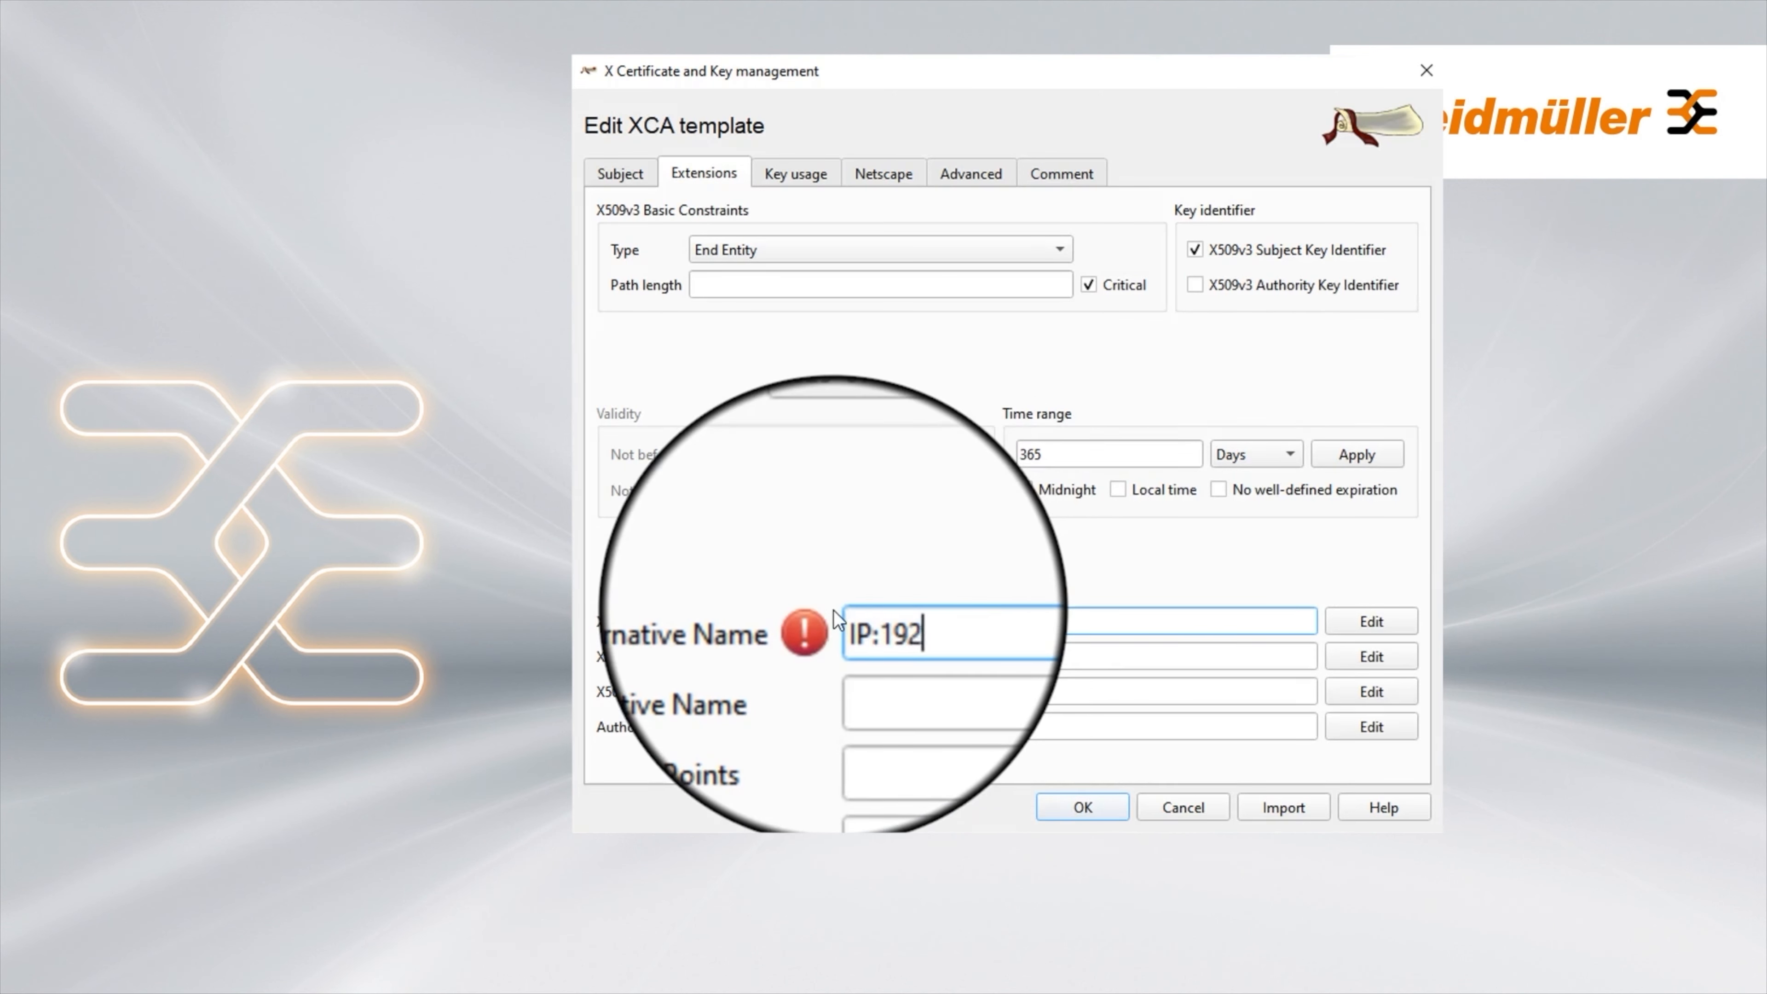
text(.168.0.101)
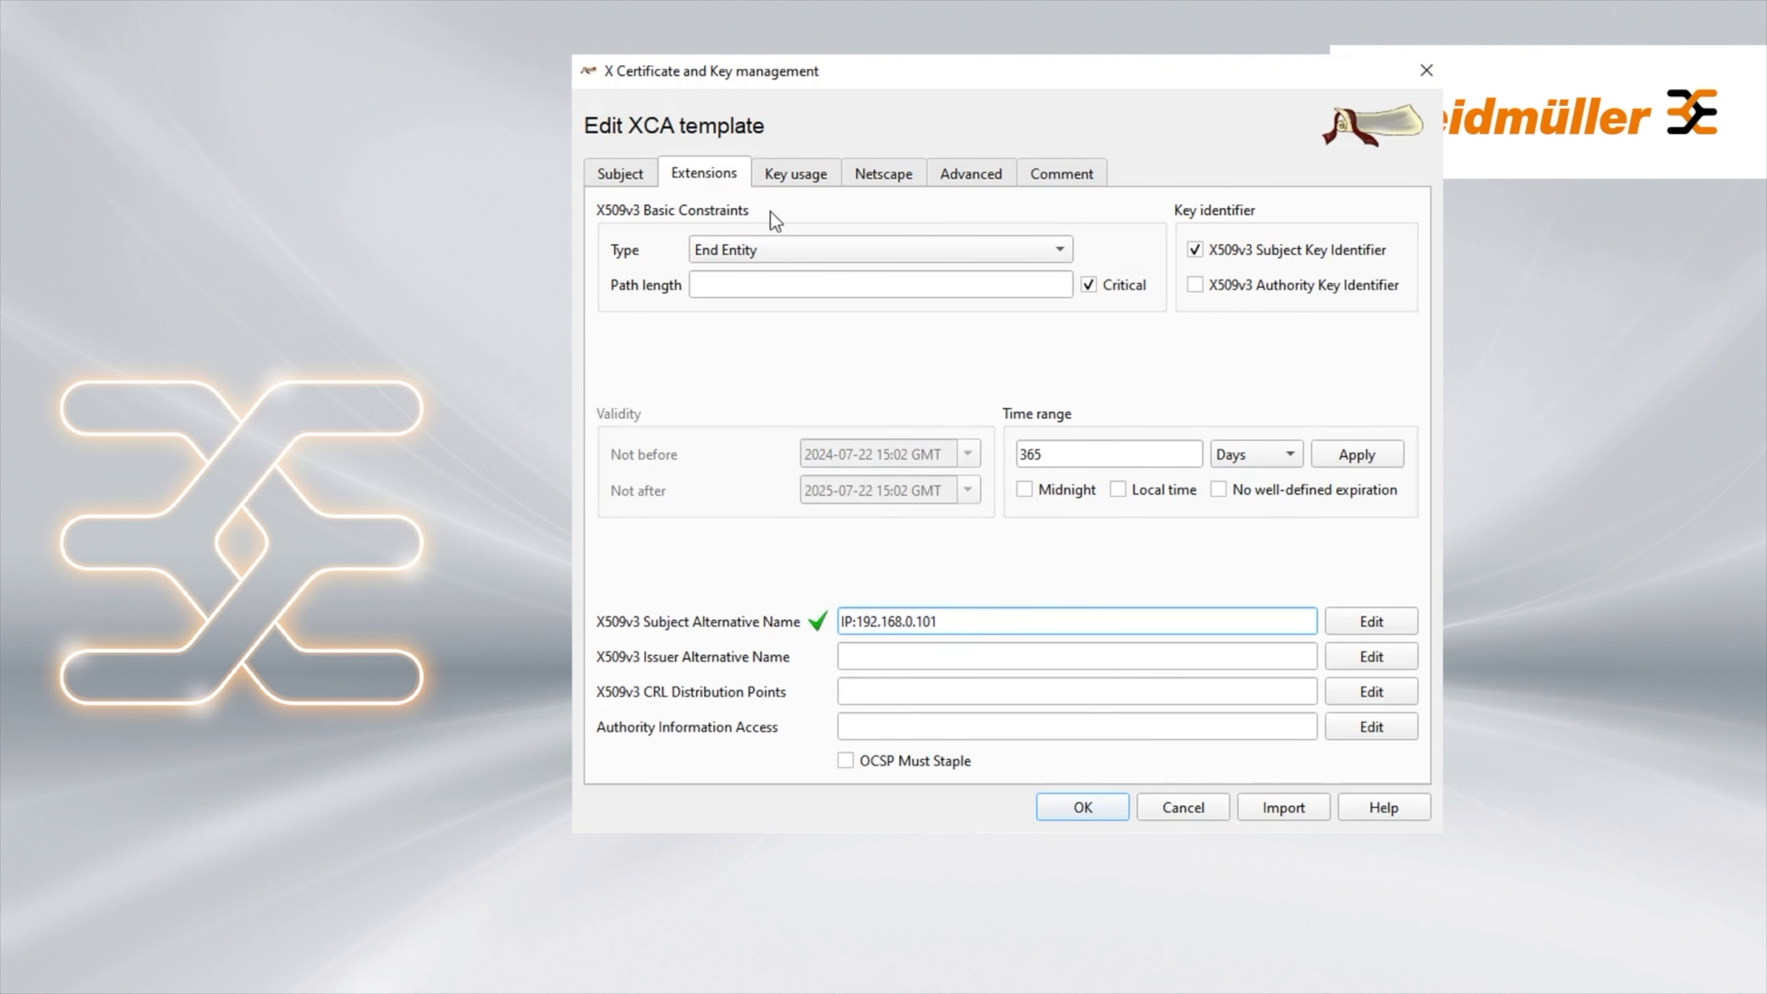
click(631, 172)
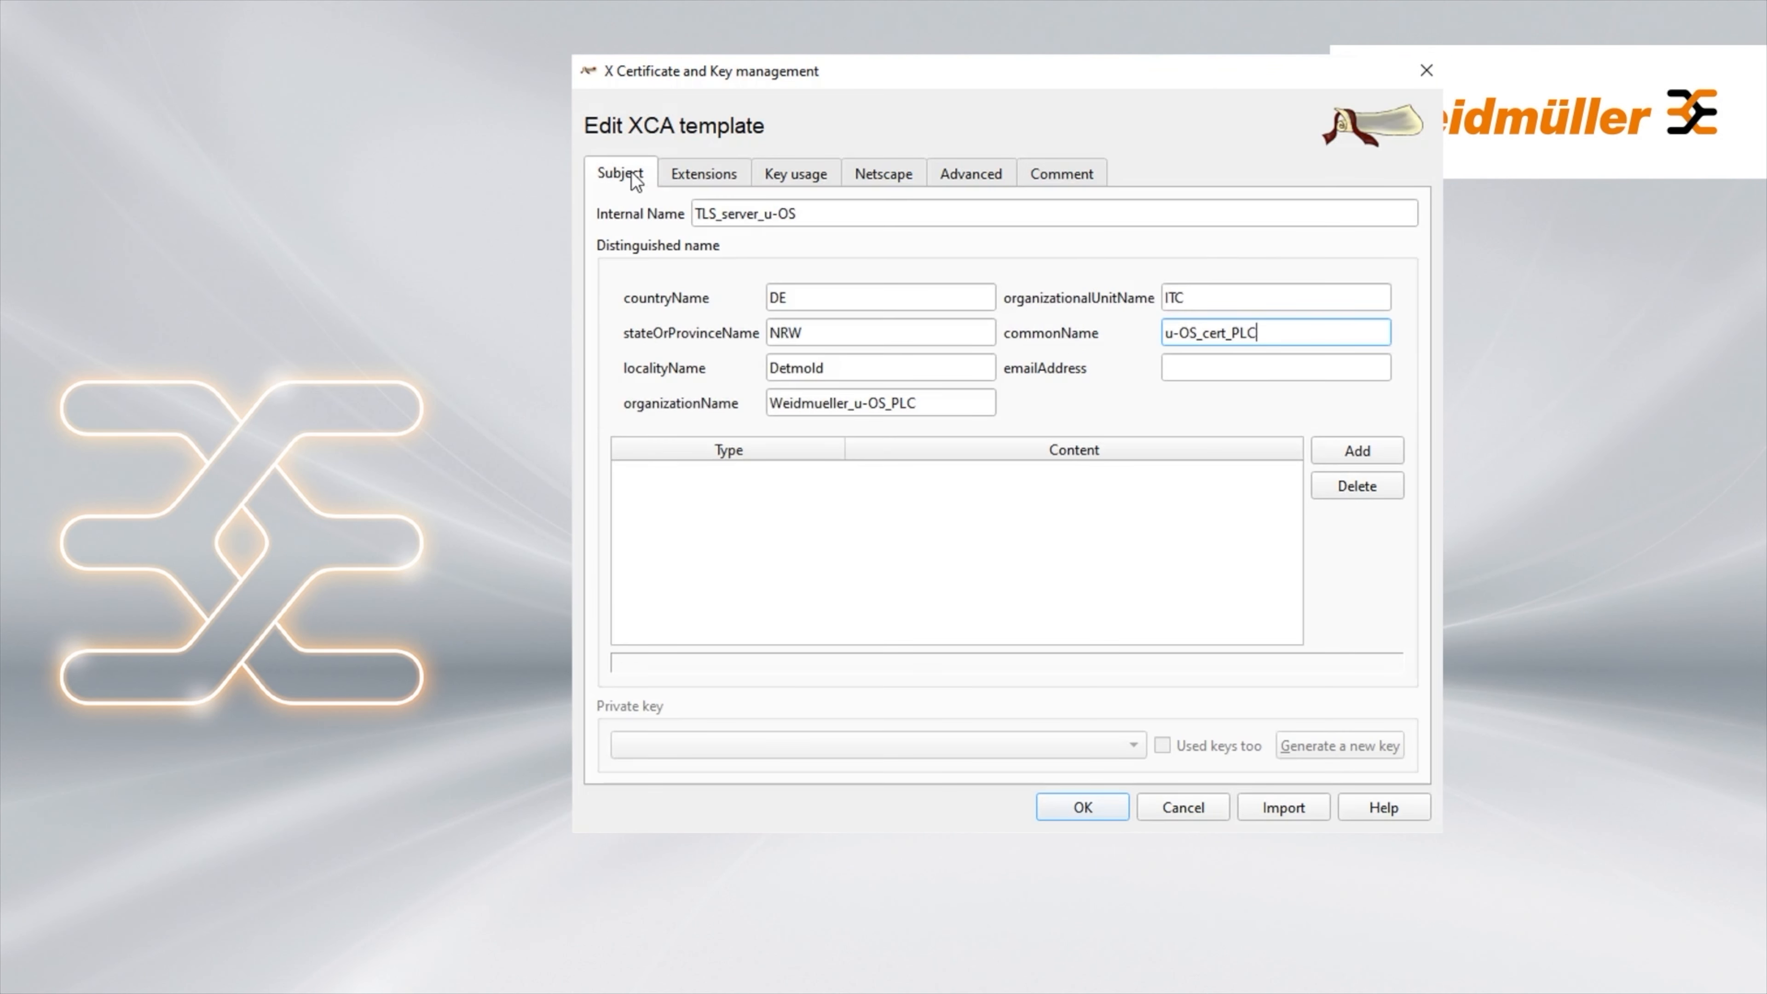
click(1077, 814)
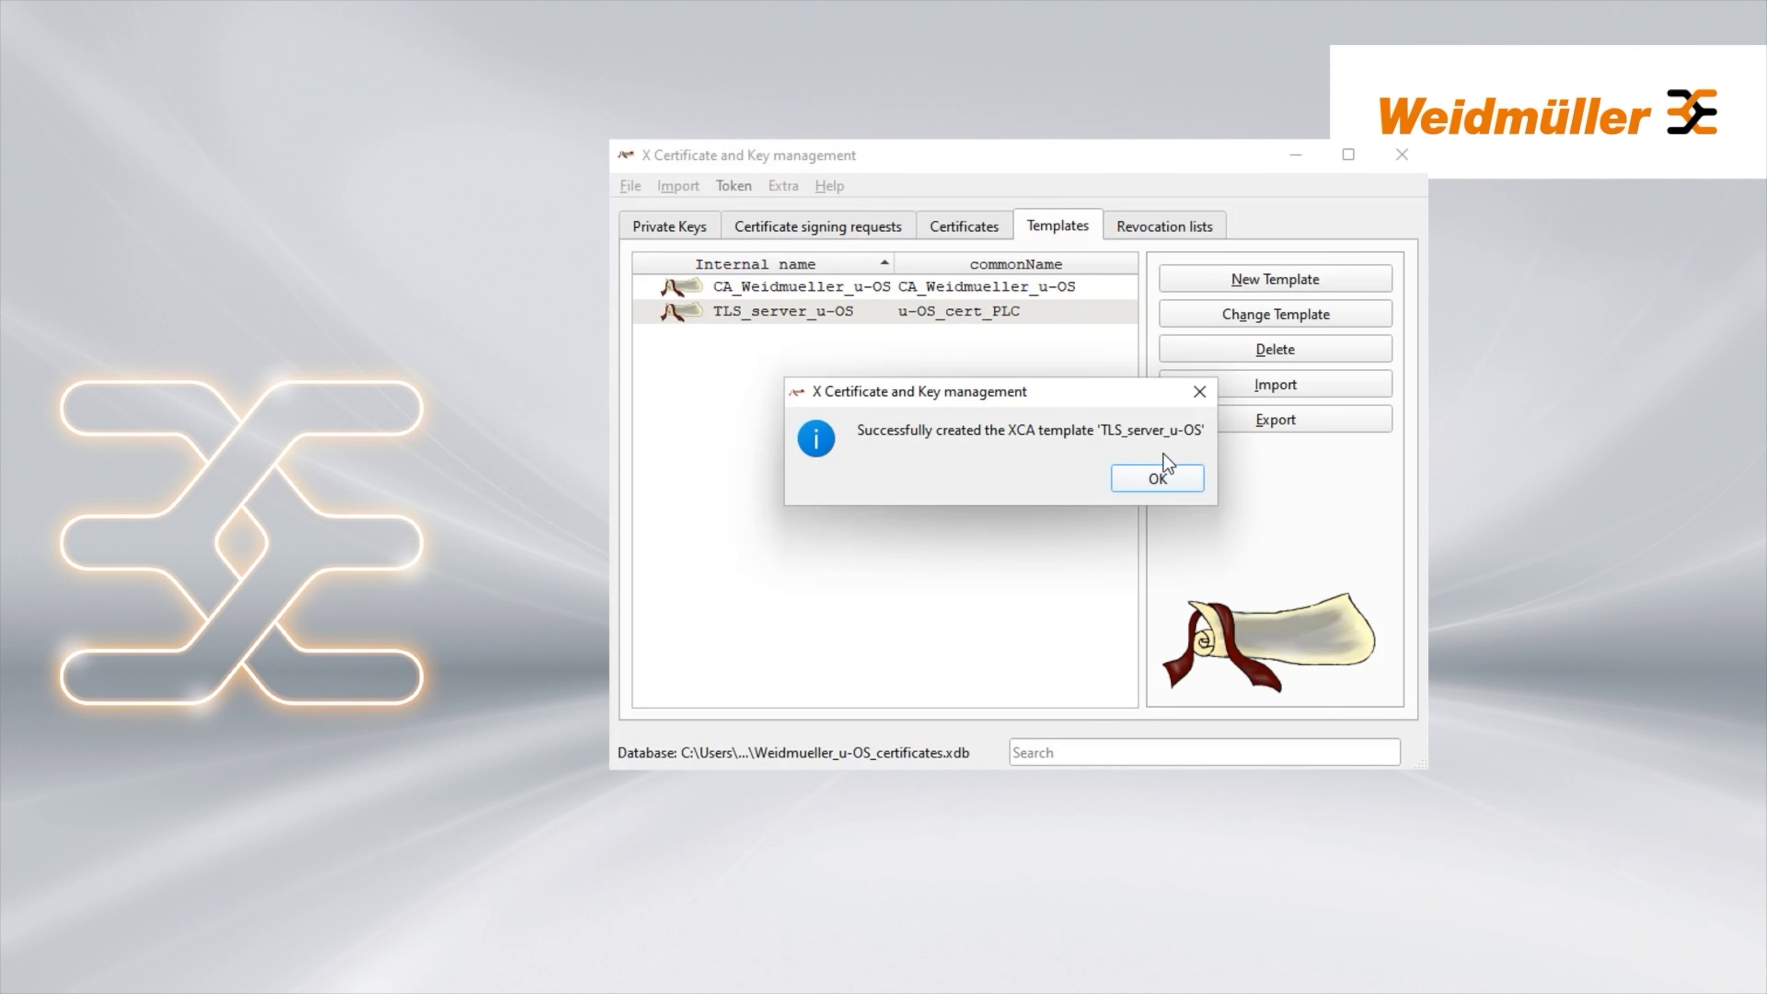
click(1158, 481)
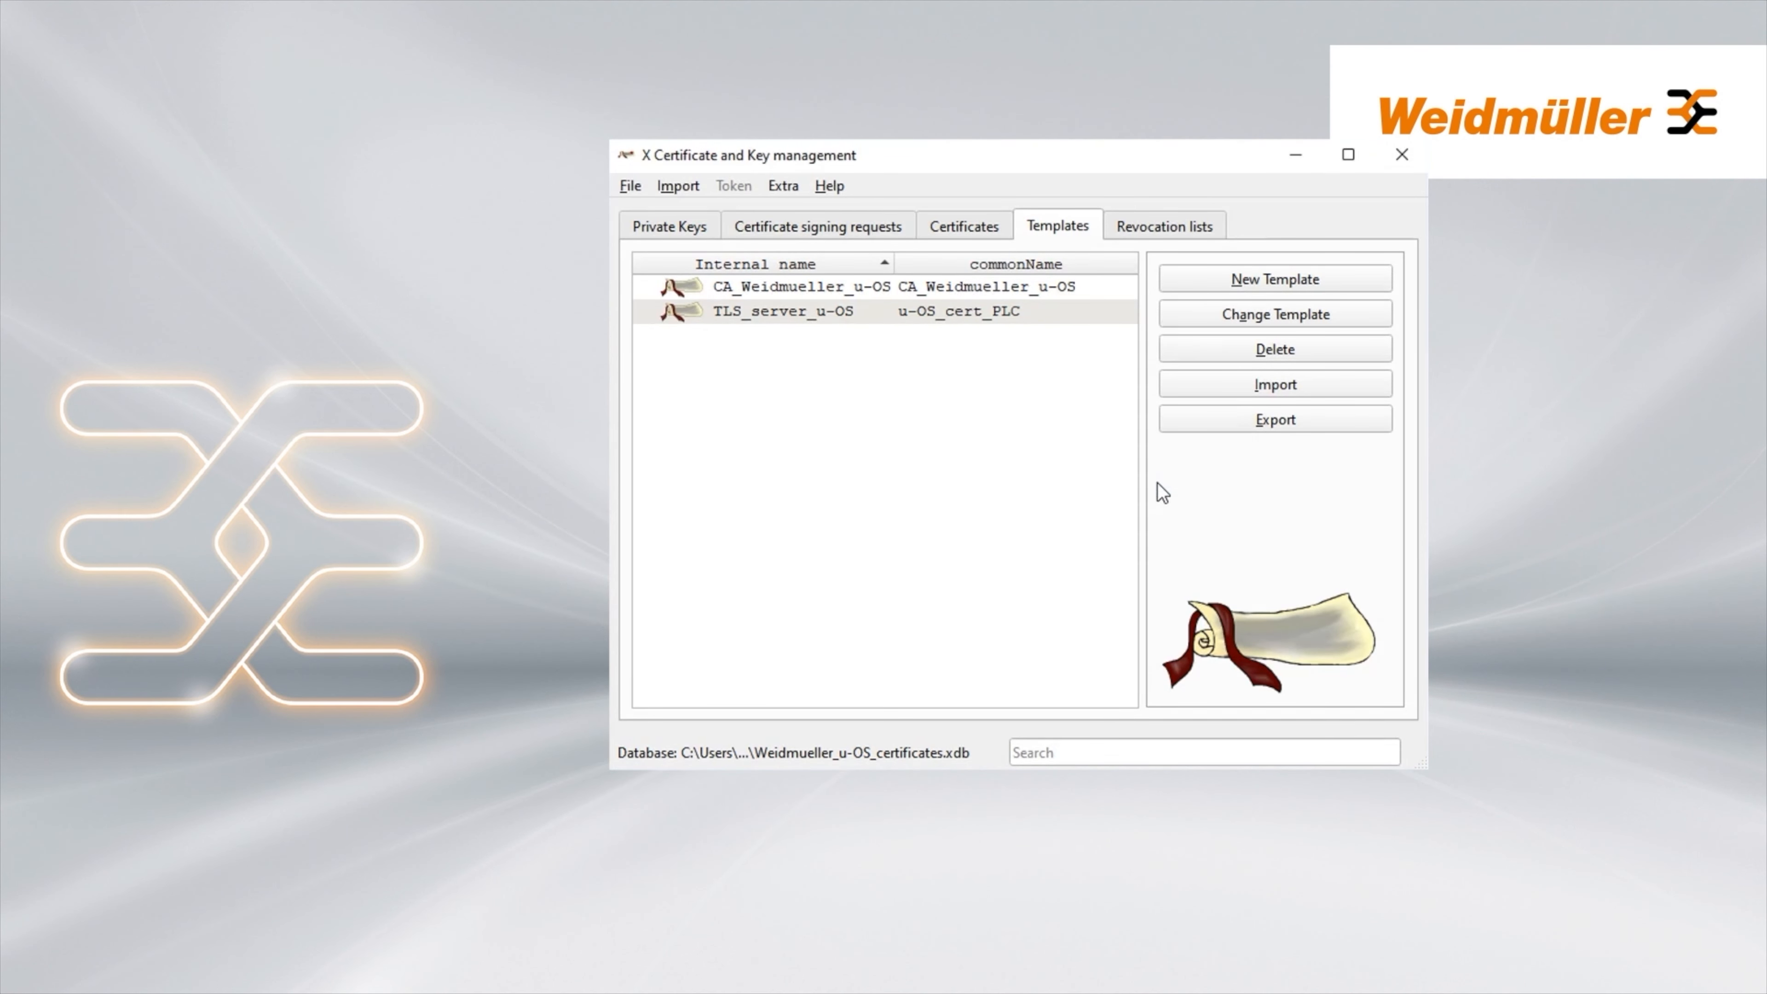
Generate a 4096-bit RSA private key named CA_Weidmueller_u-OS under Private Keys
click(683, 229)
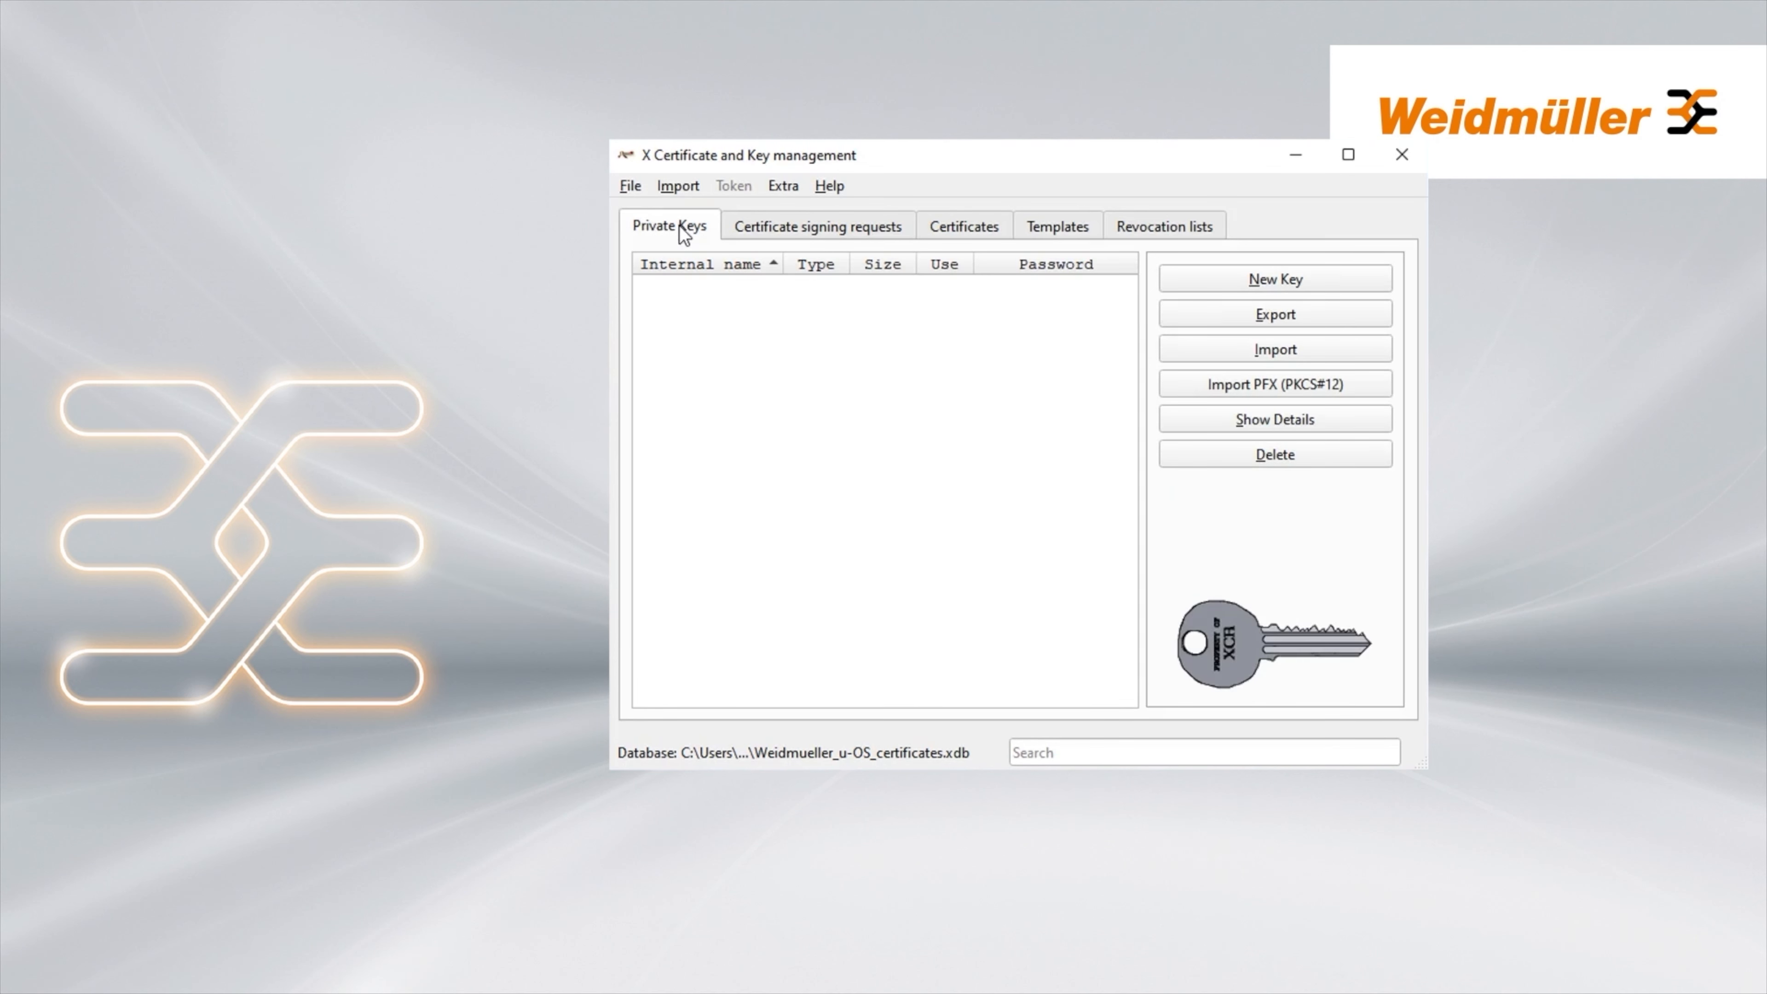
click(1260, 284)
text(CA_Weidmueller_u-O)
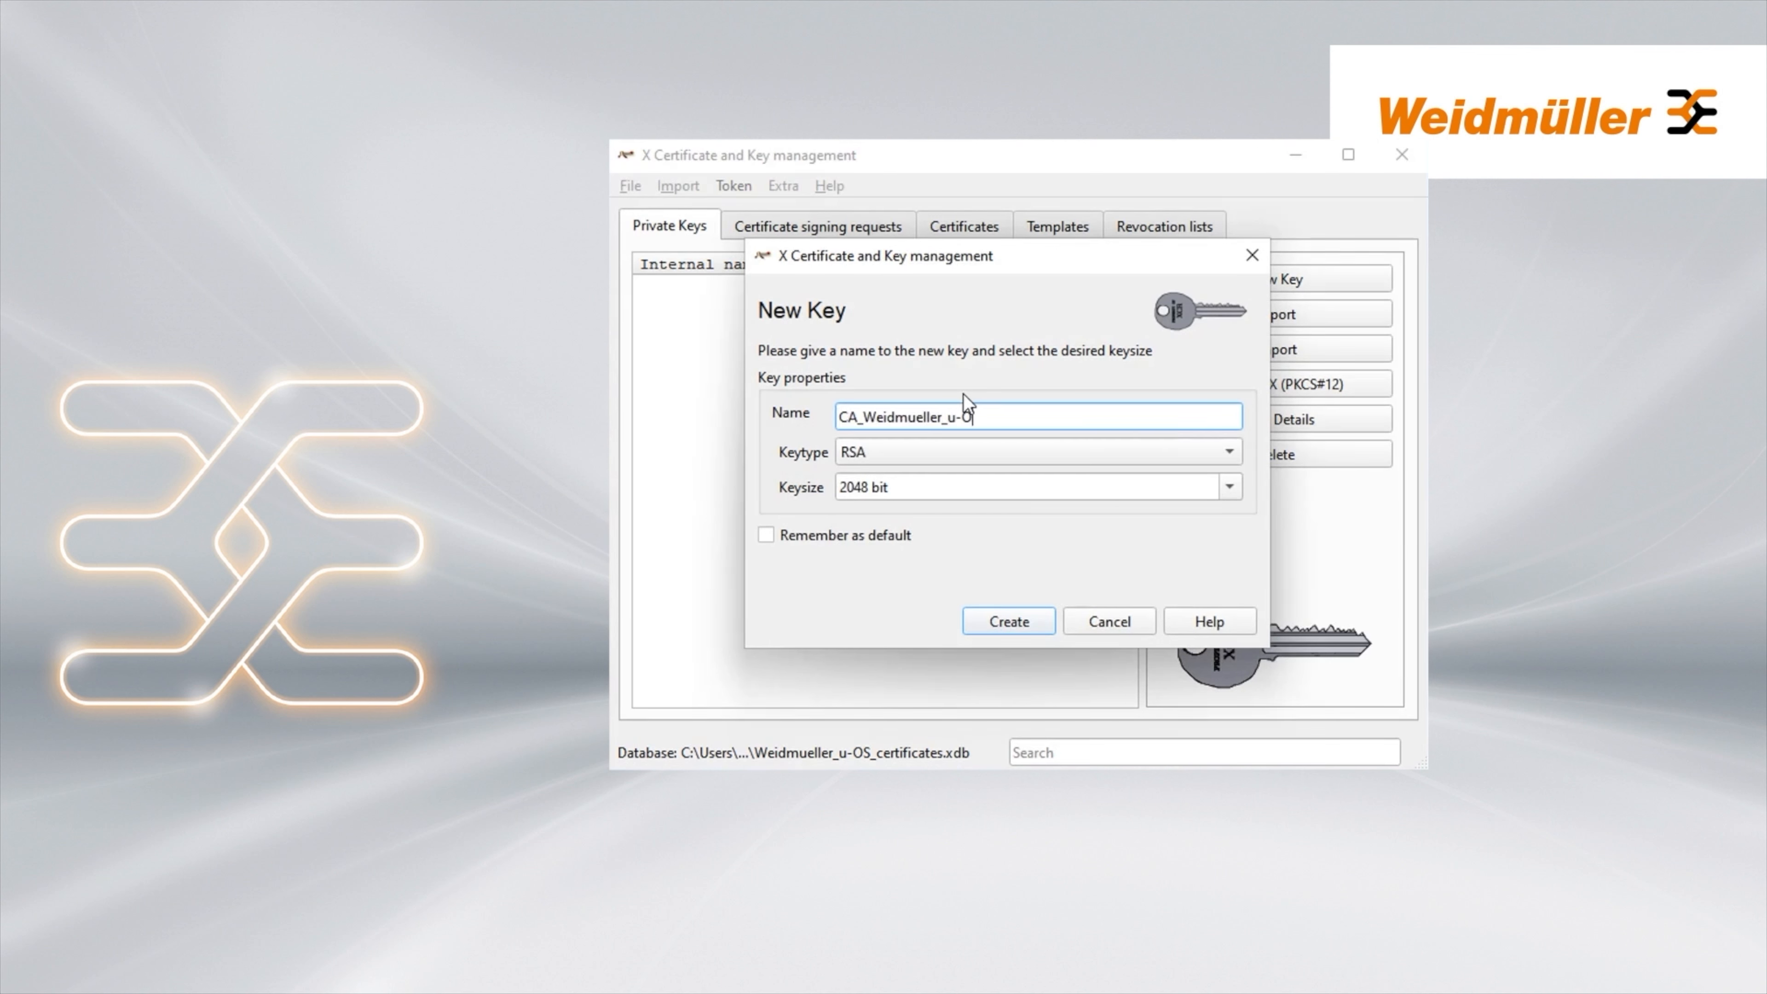
click(1231, 487)
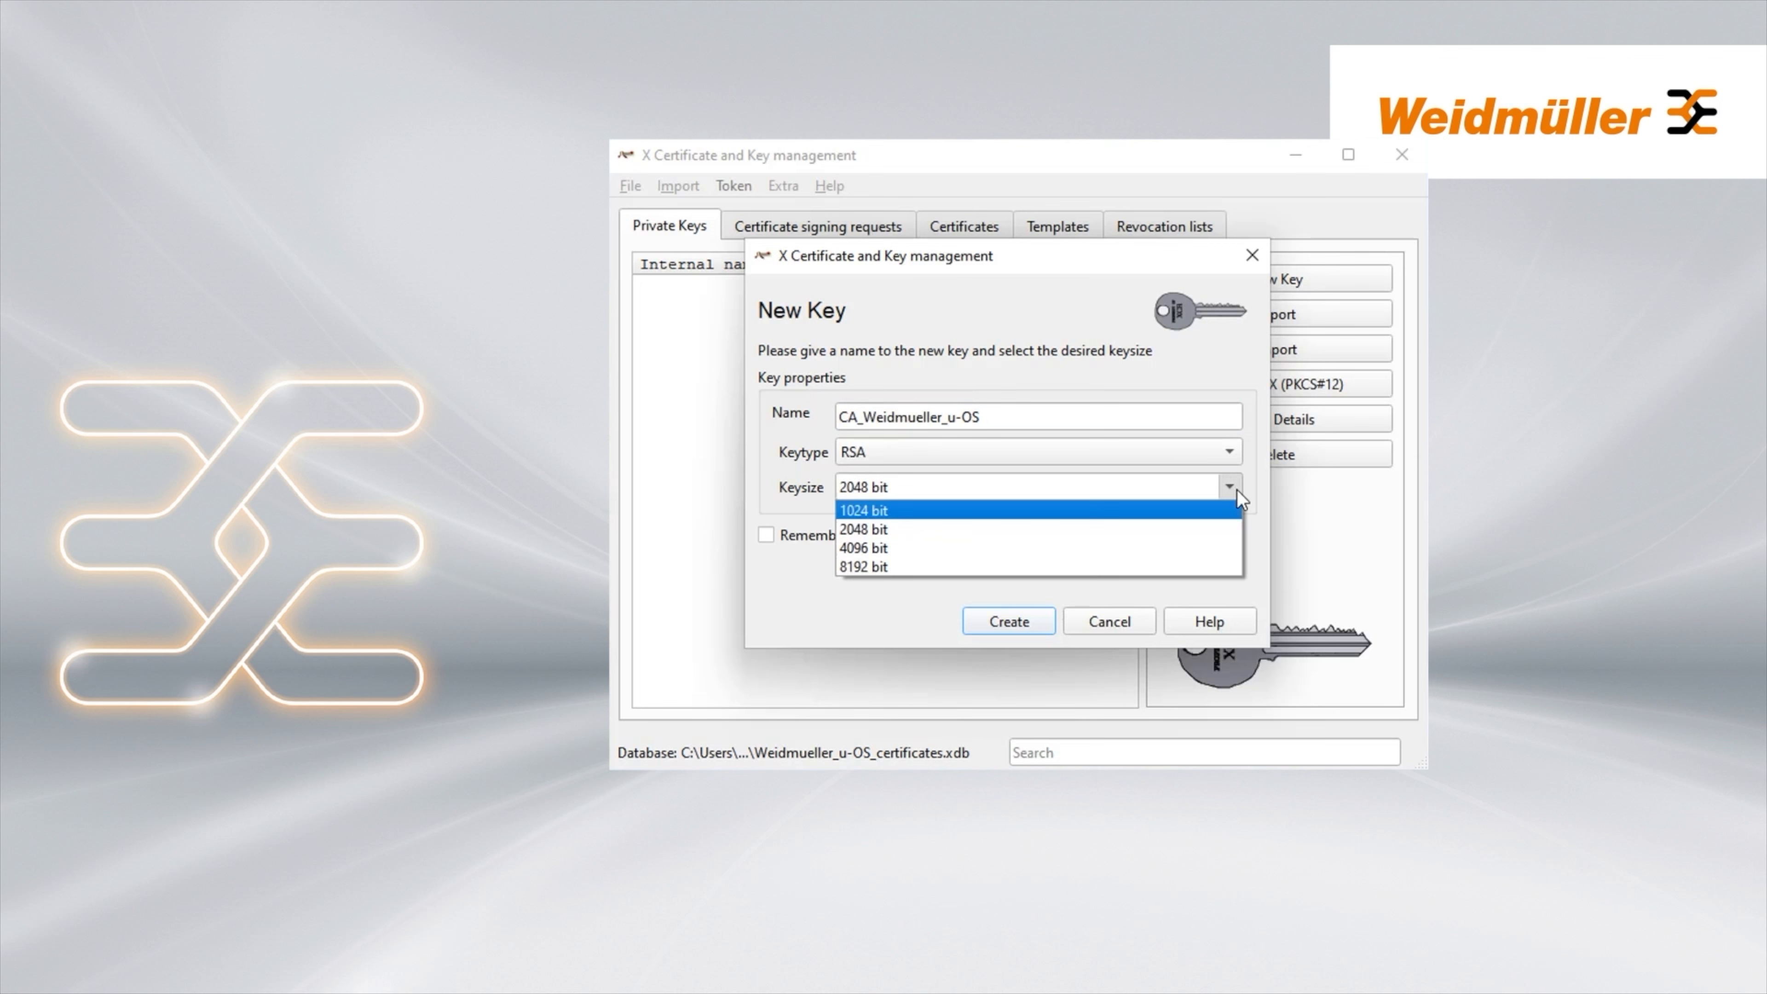
click(883, 549)
click(1012, 622)
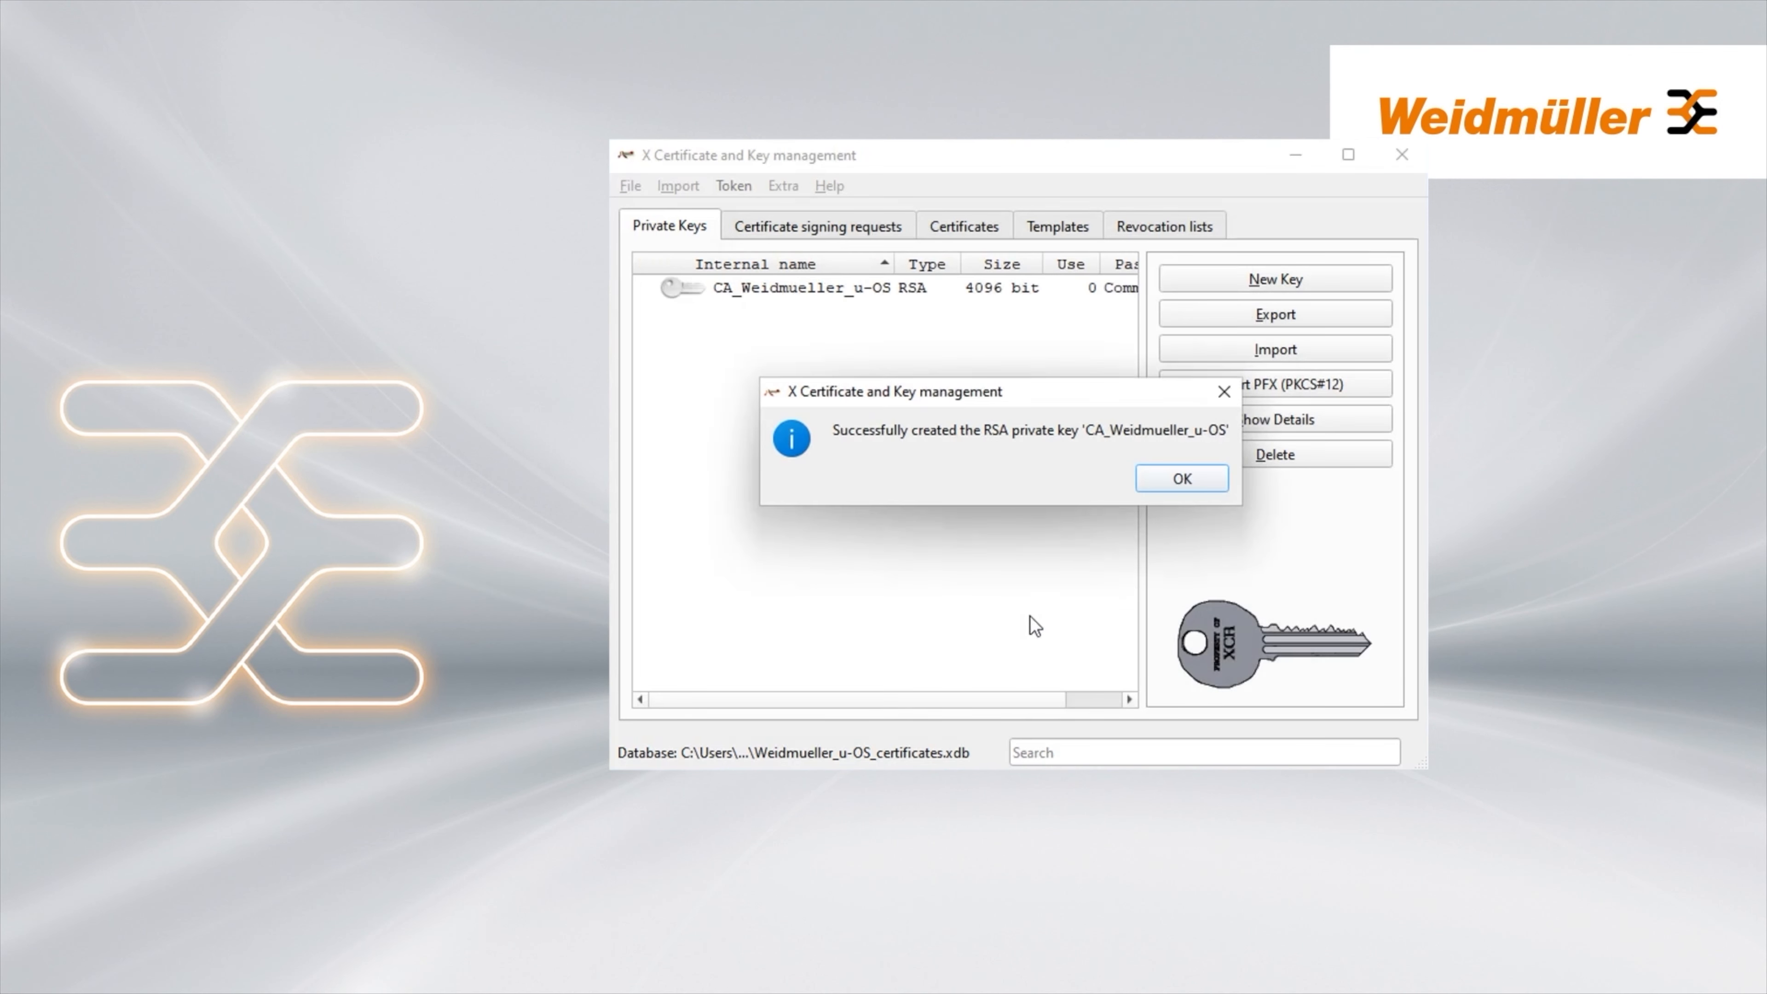
click(1174, 484)
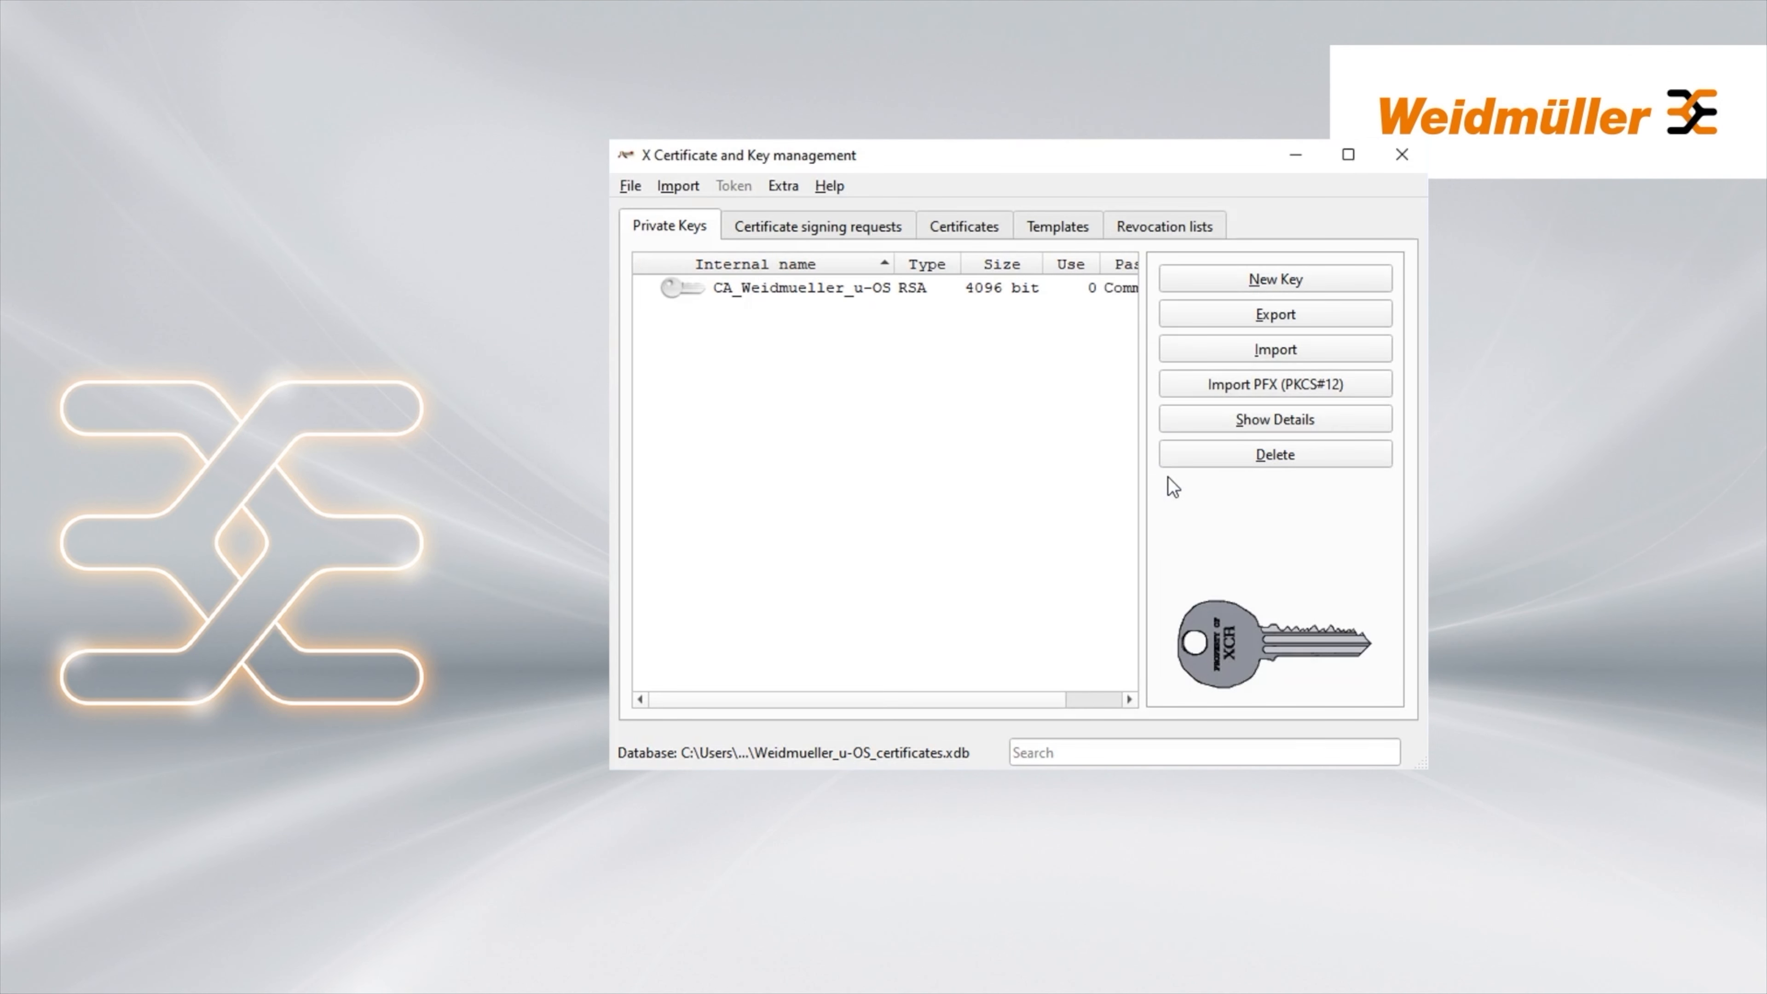
Start a new certificate from the CA_Weidmueller_u-OS template with internal name CA_Weidmueller_u-OS
click(960, 227)
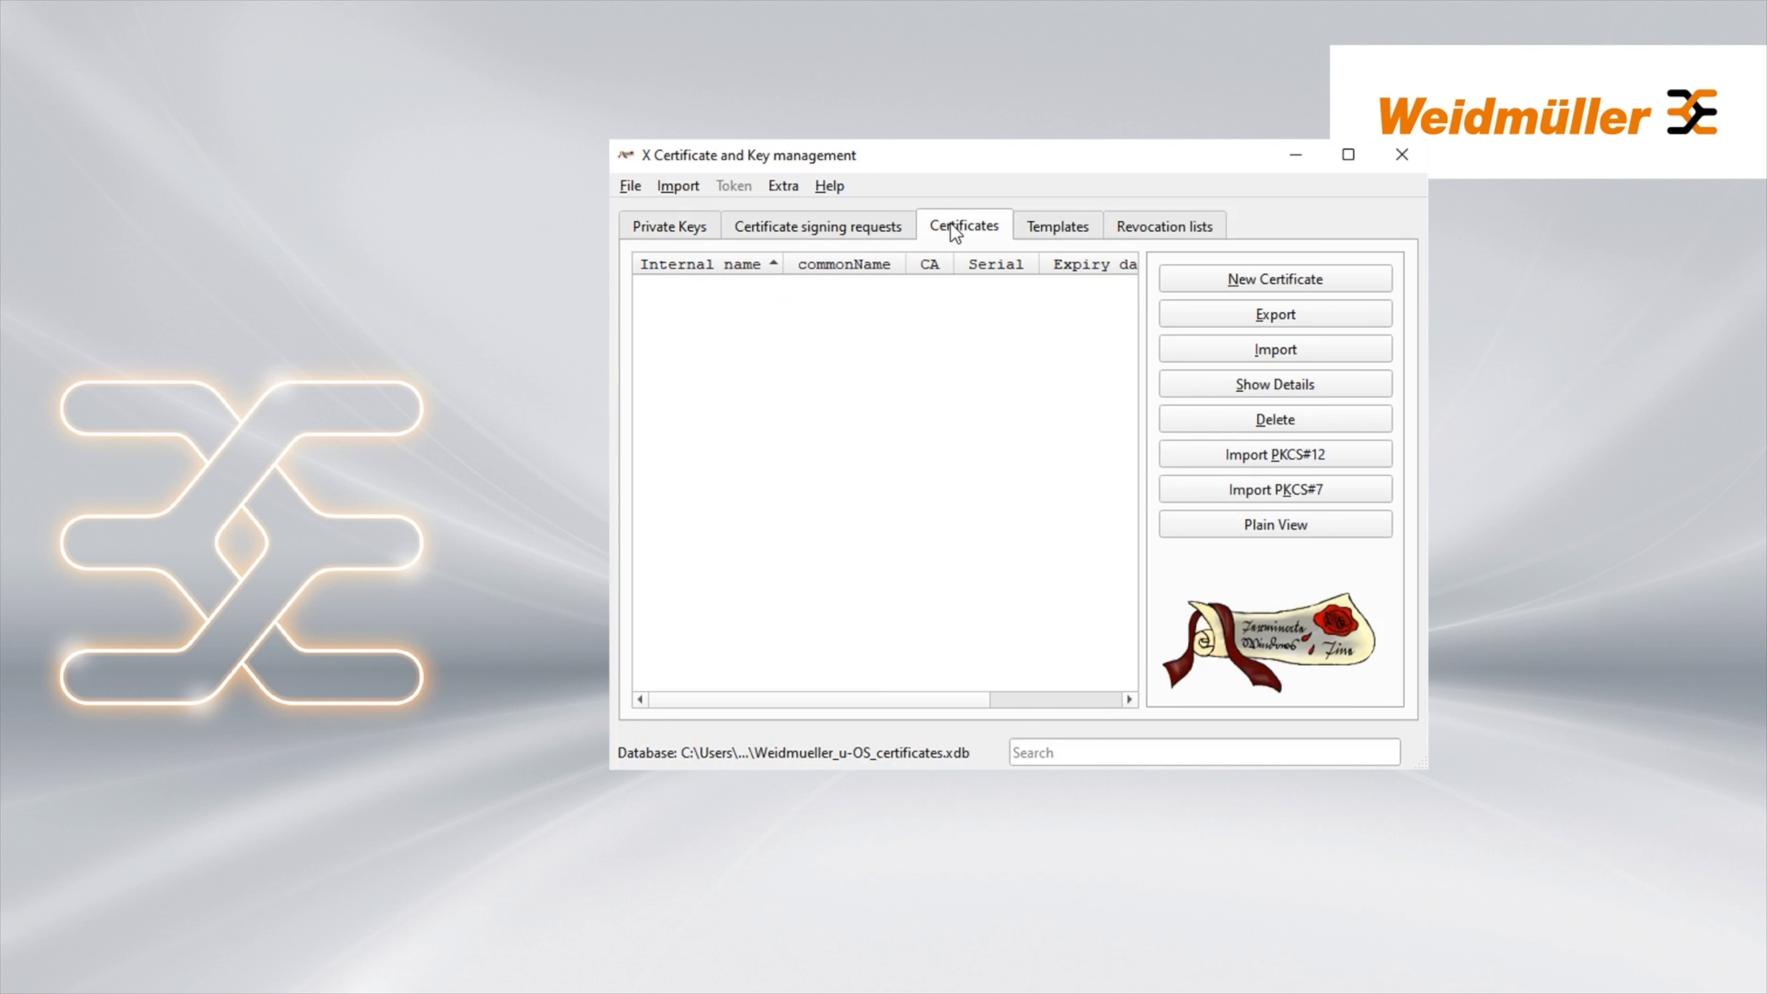
click(1282, 281)
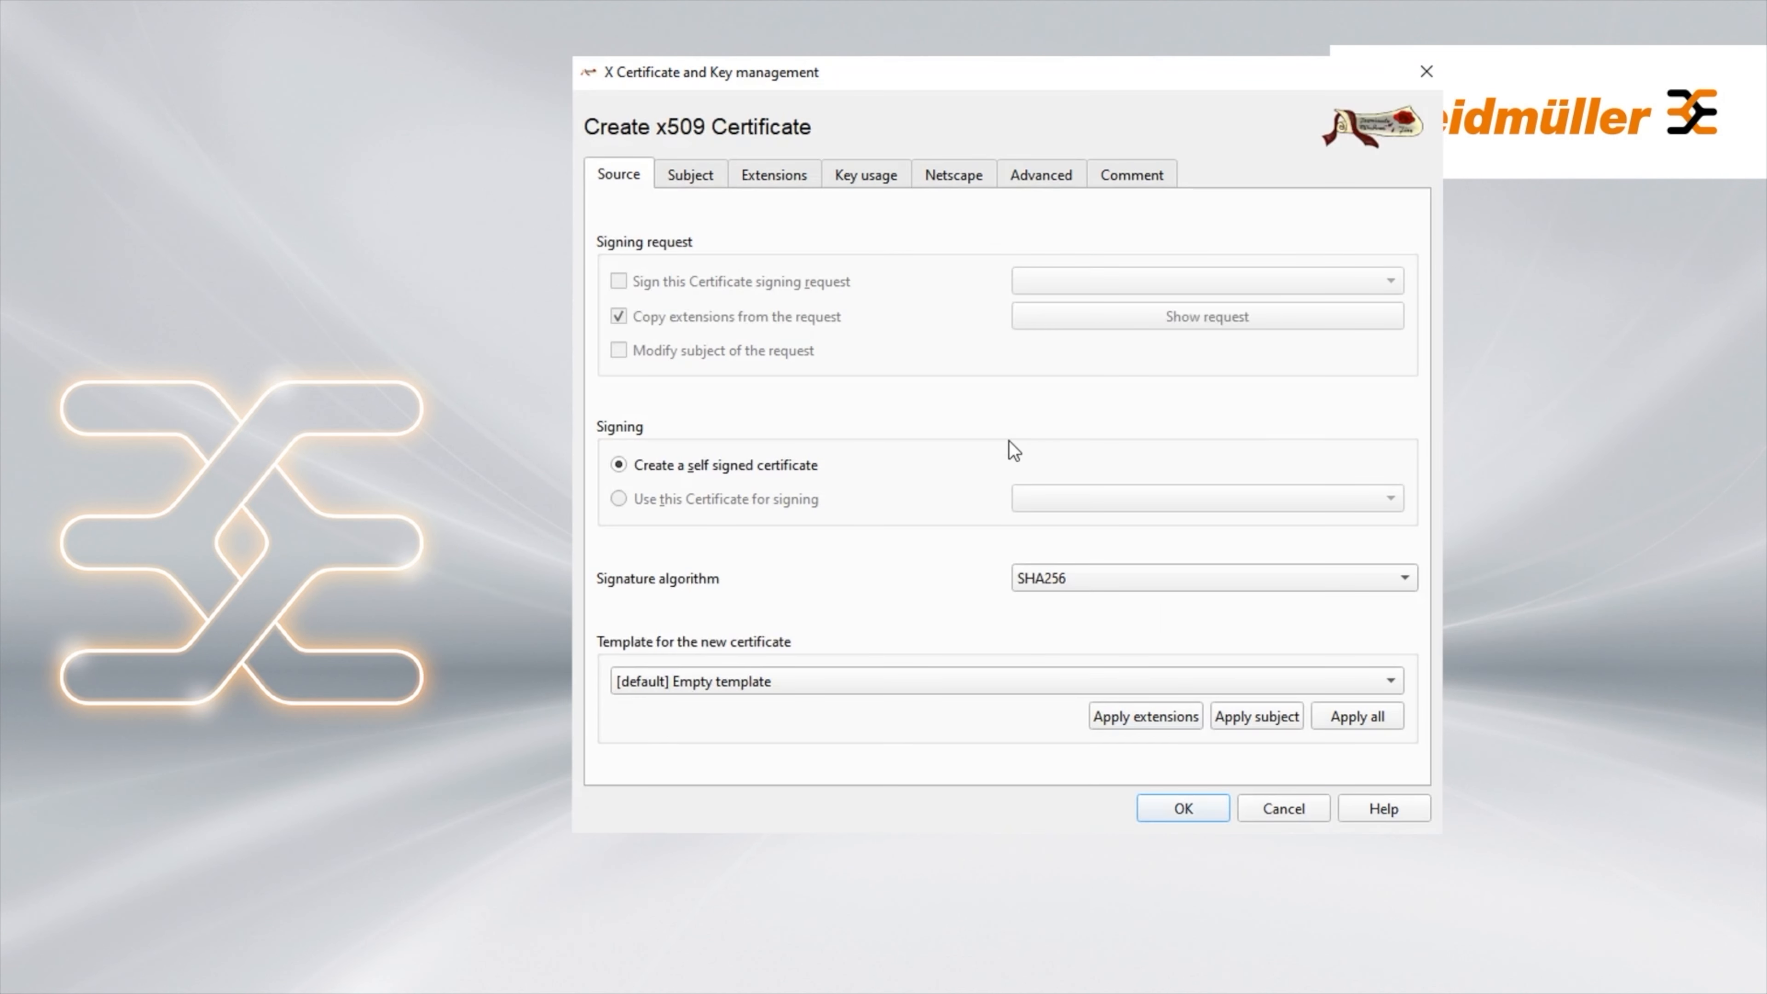
click(1390, 681)
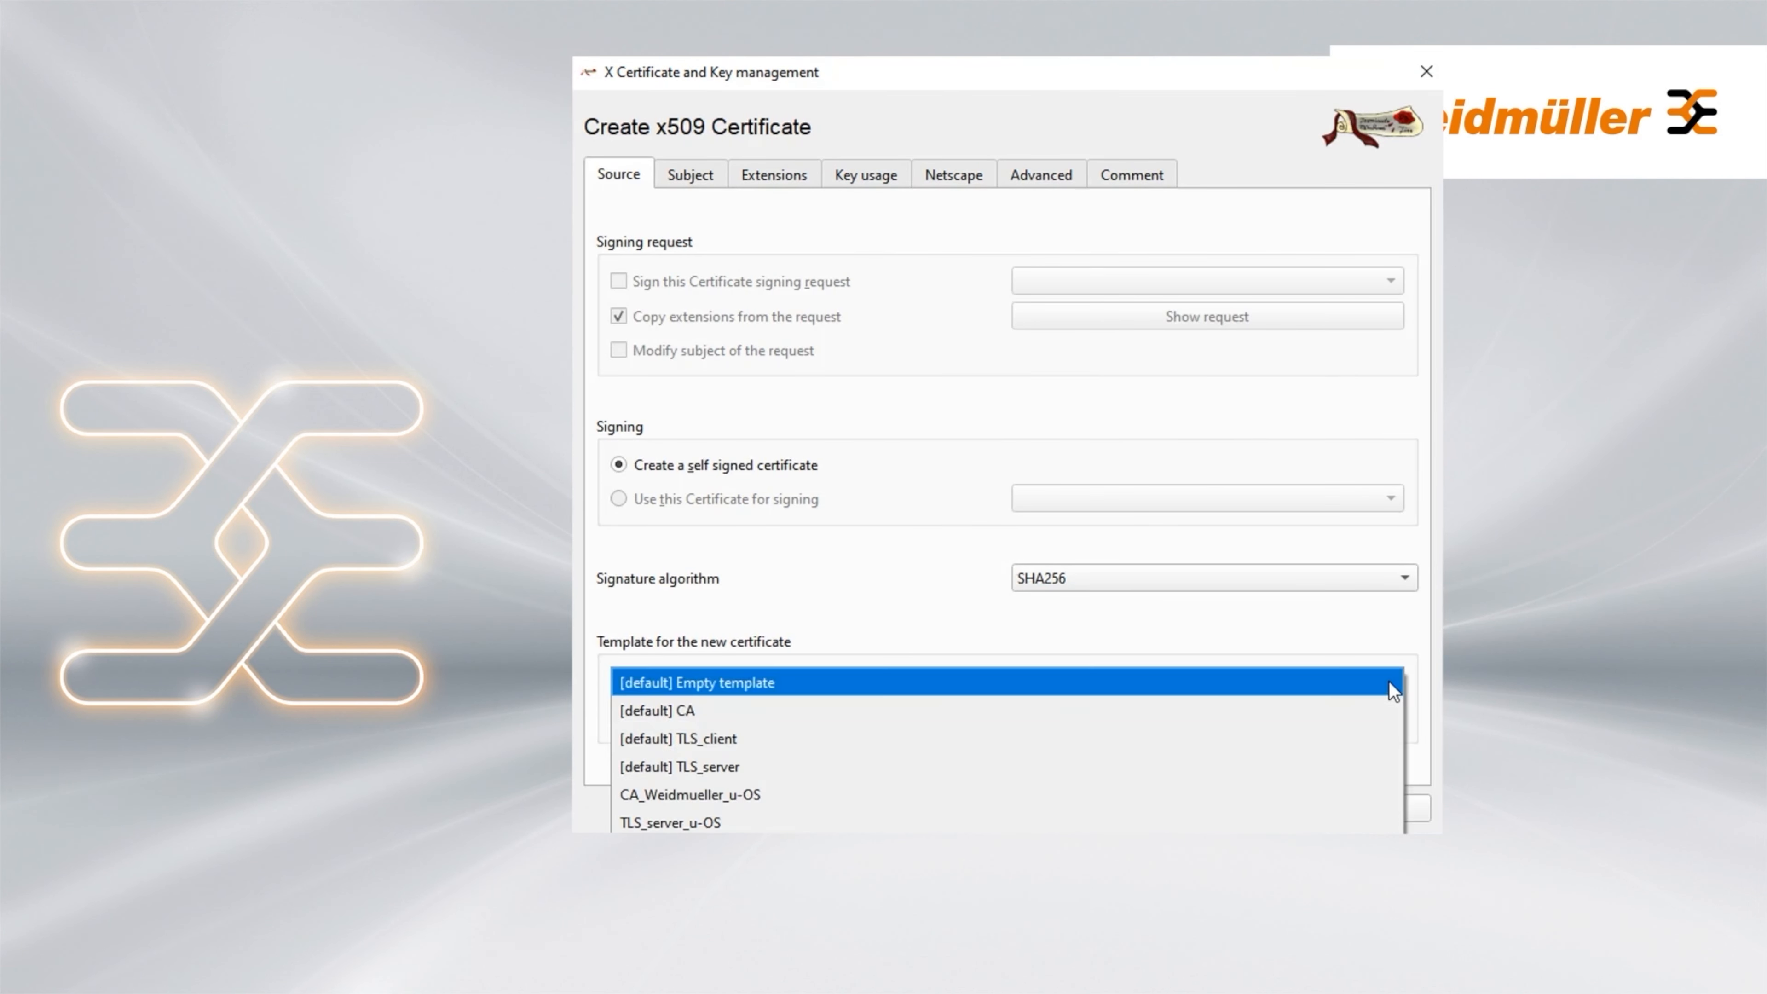
click(761, 799)
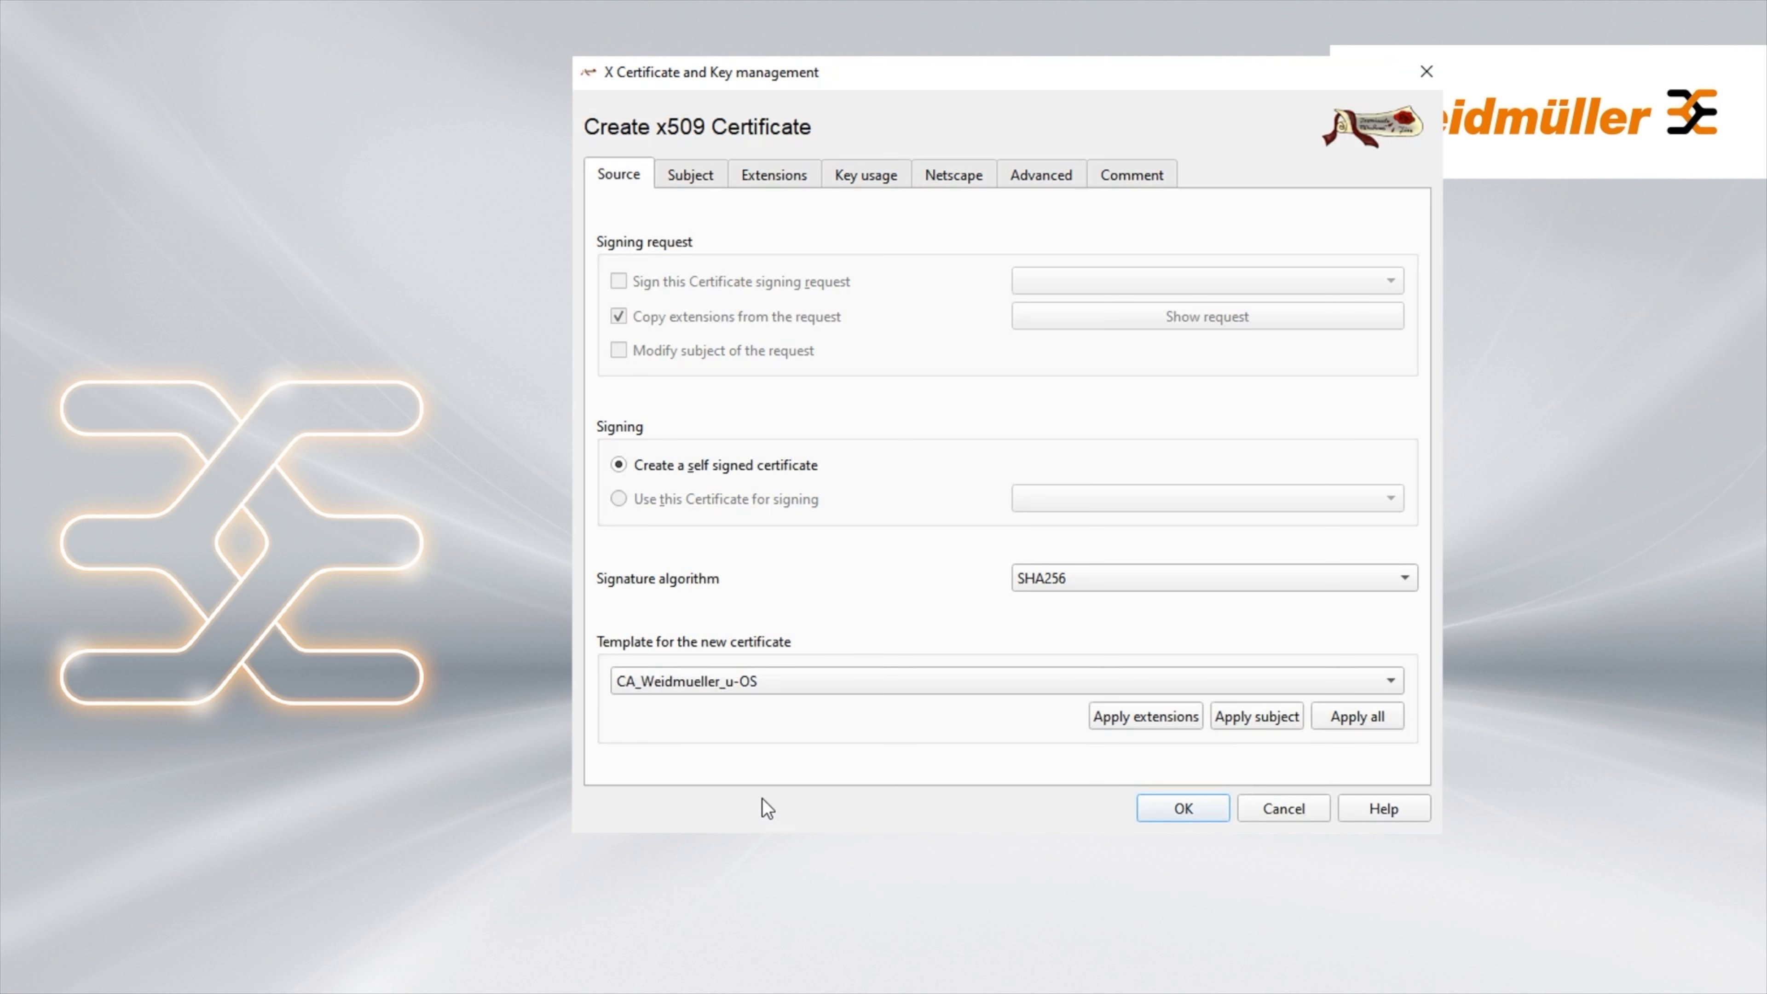
click(1361, 717)
click(717, 187)
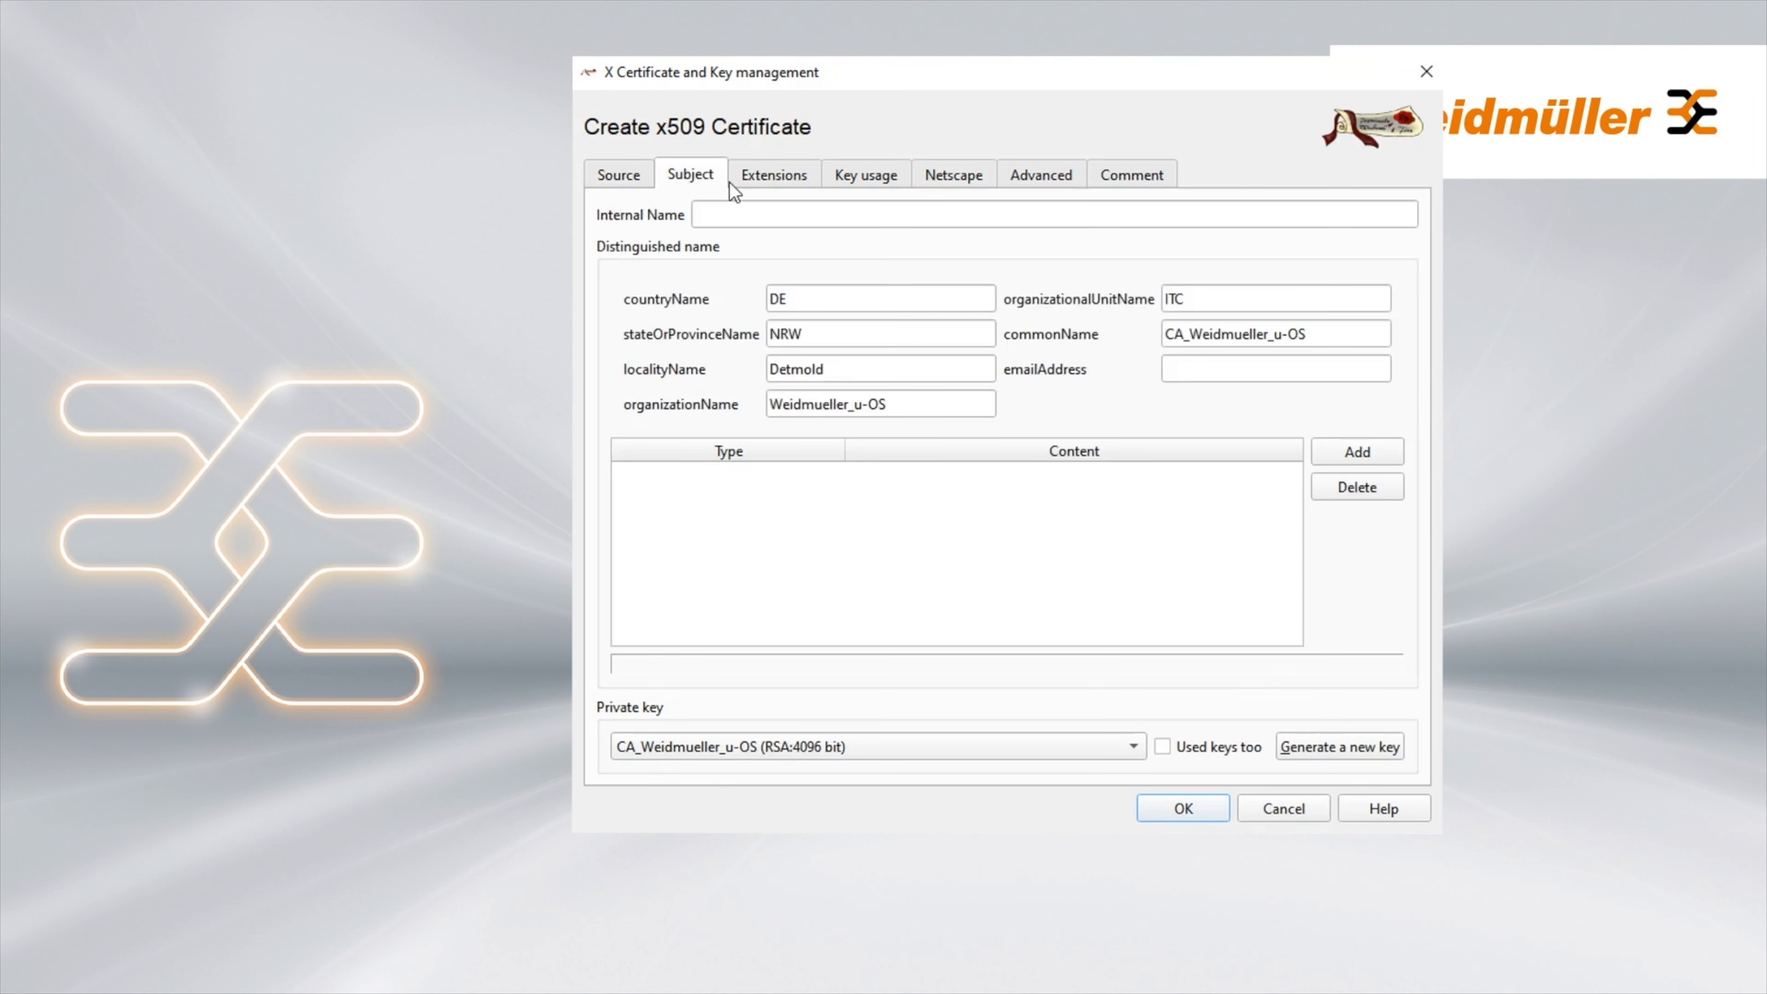
click(771, 216)
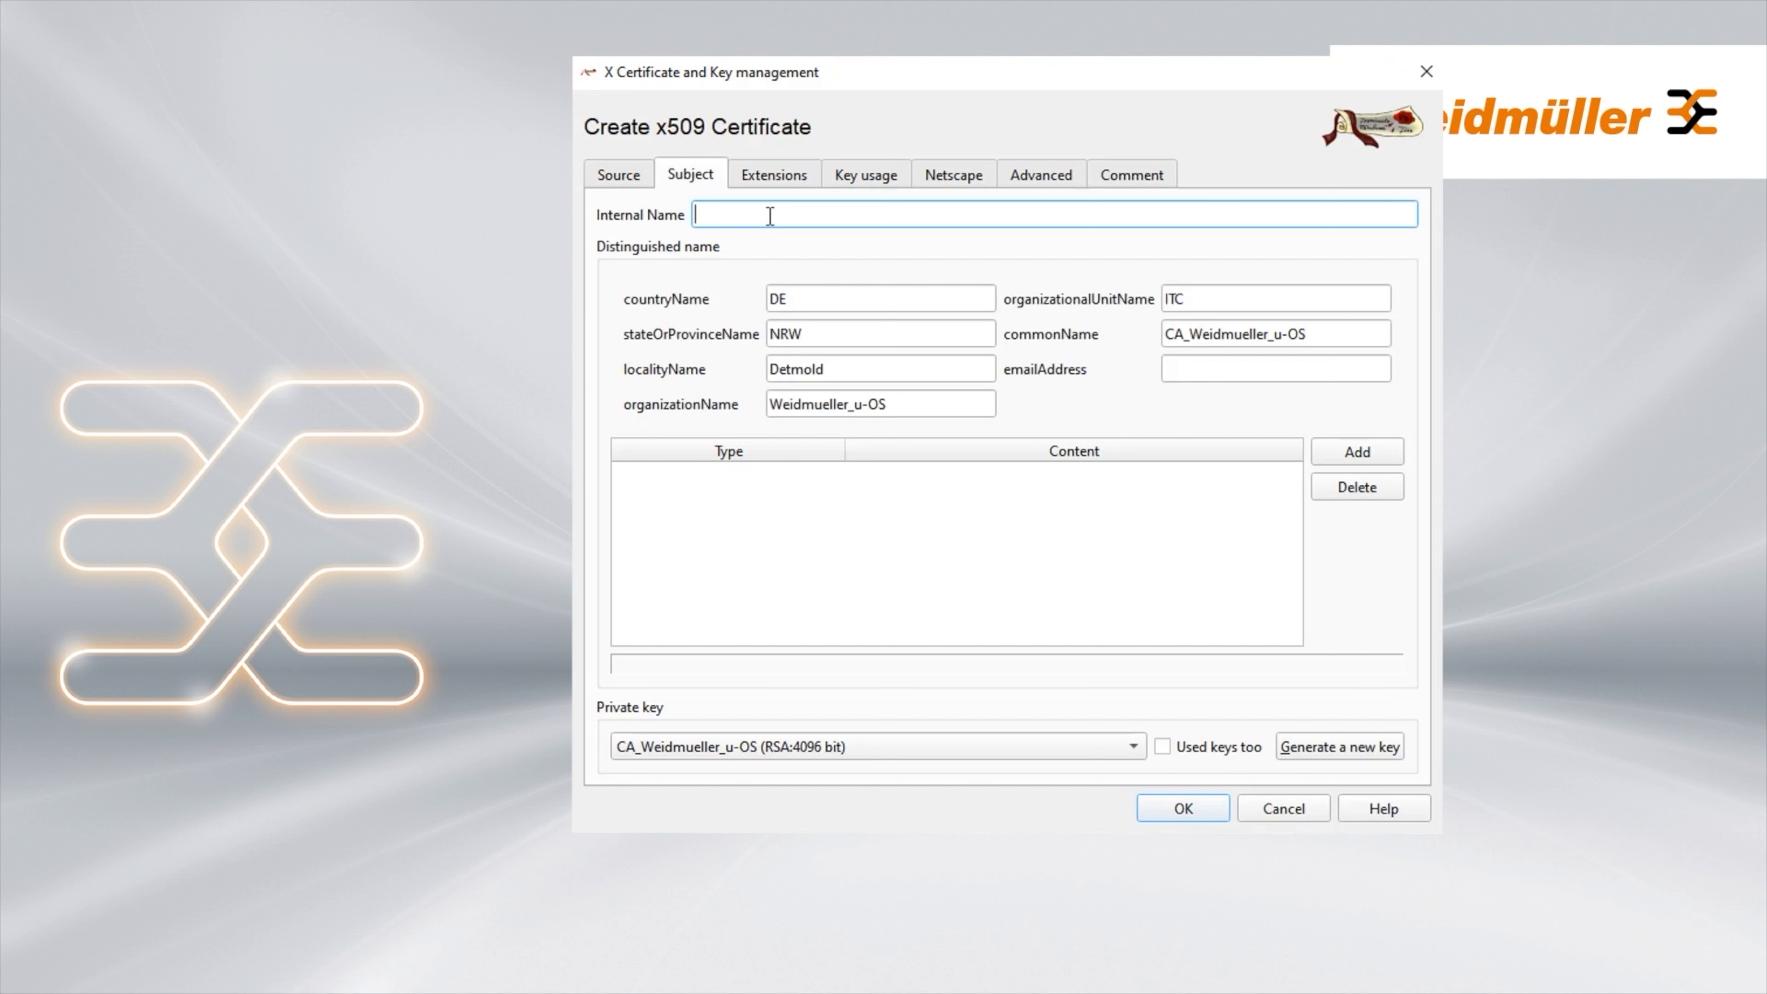
text(CA_Weidmueller_u-OS)
Set the validity start date to 2024-07-21 and create the self-signed CA certificate
click(787, 182)
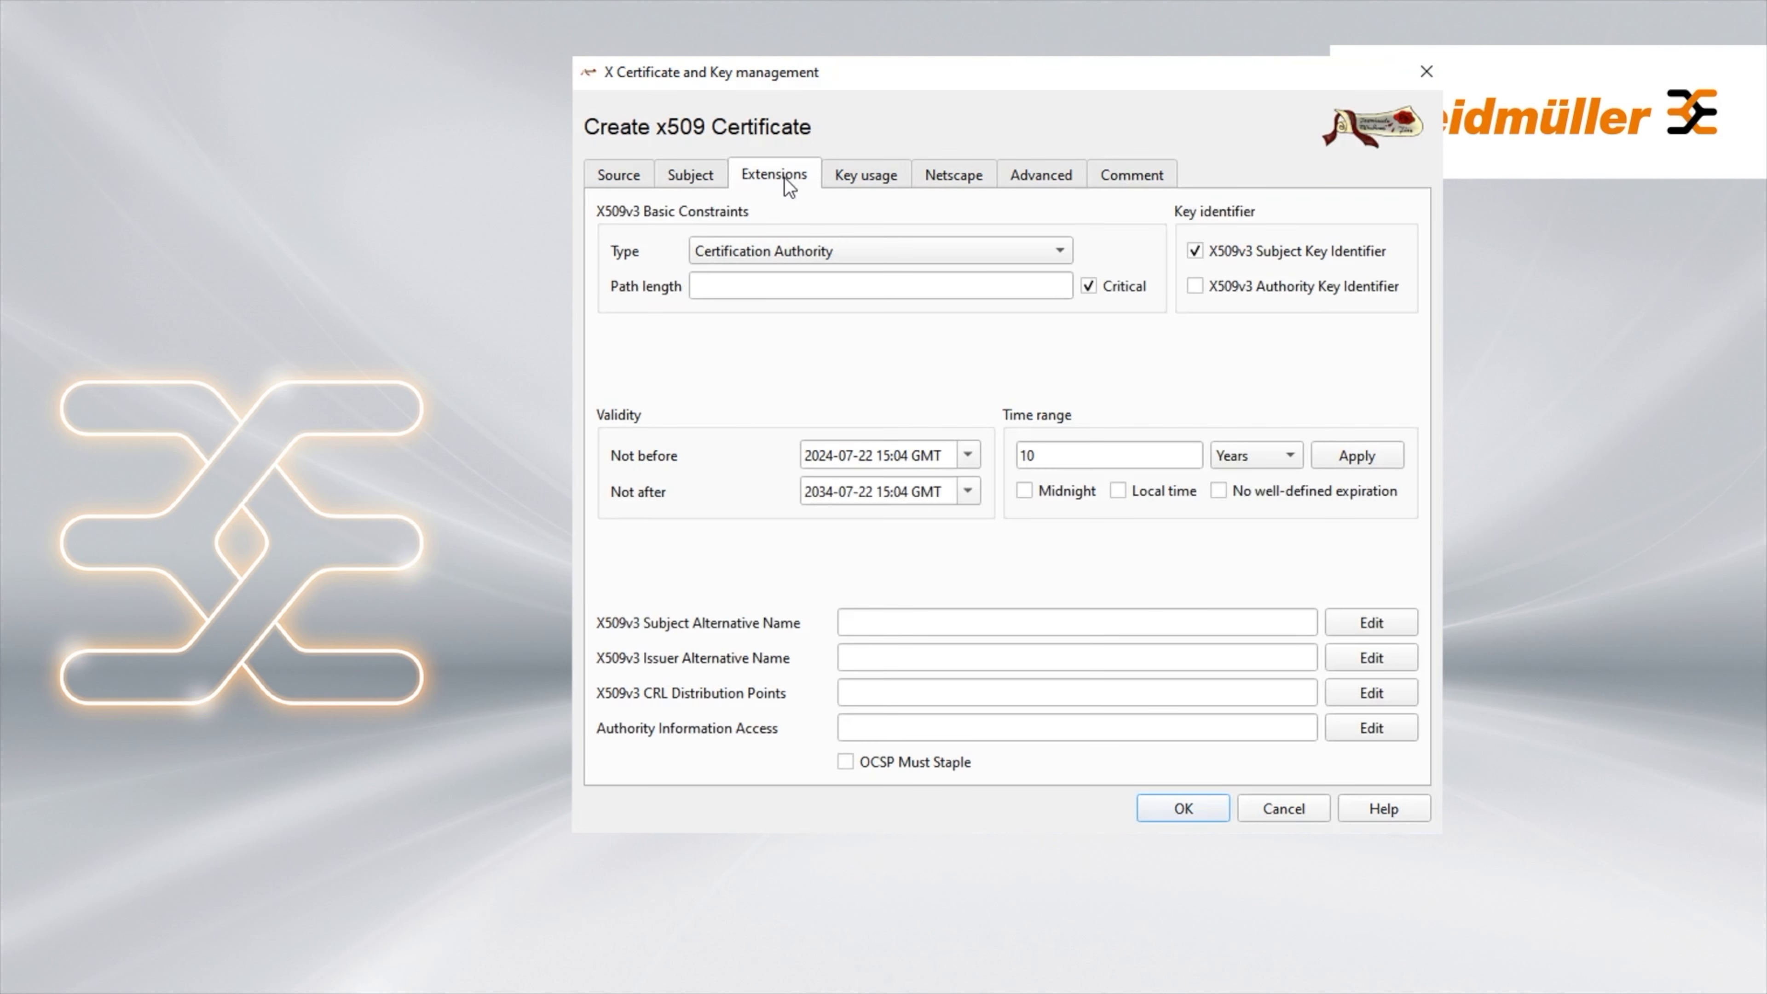
click(967, 454)
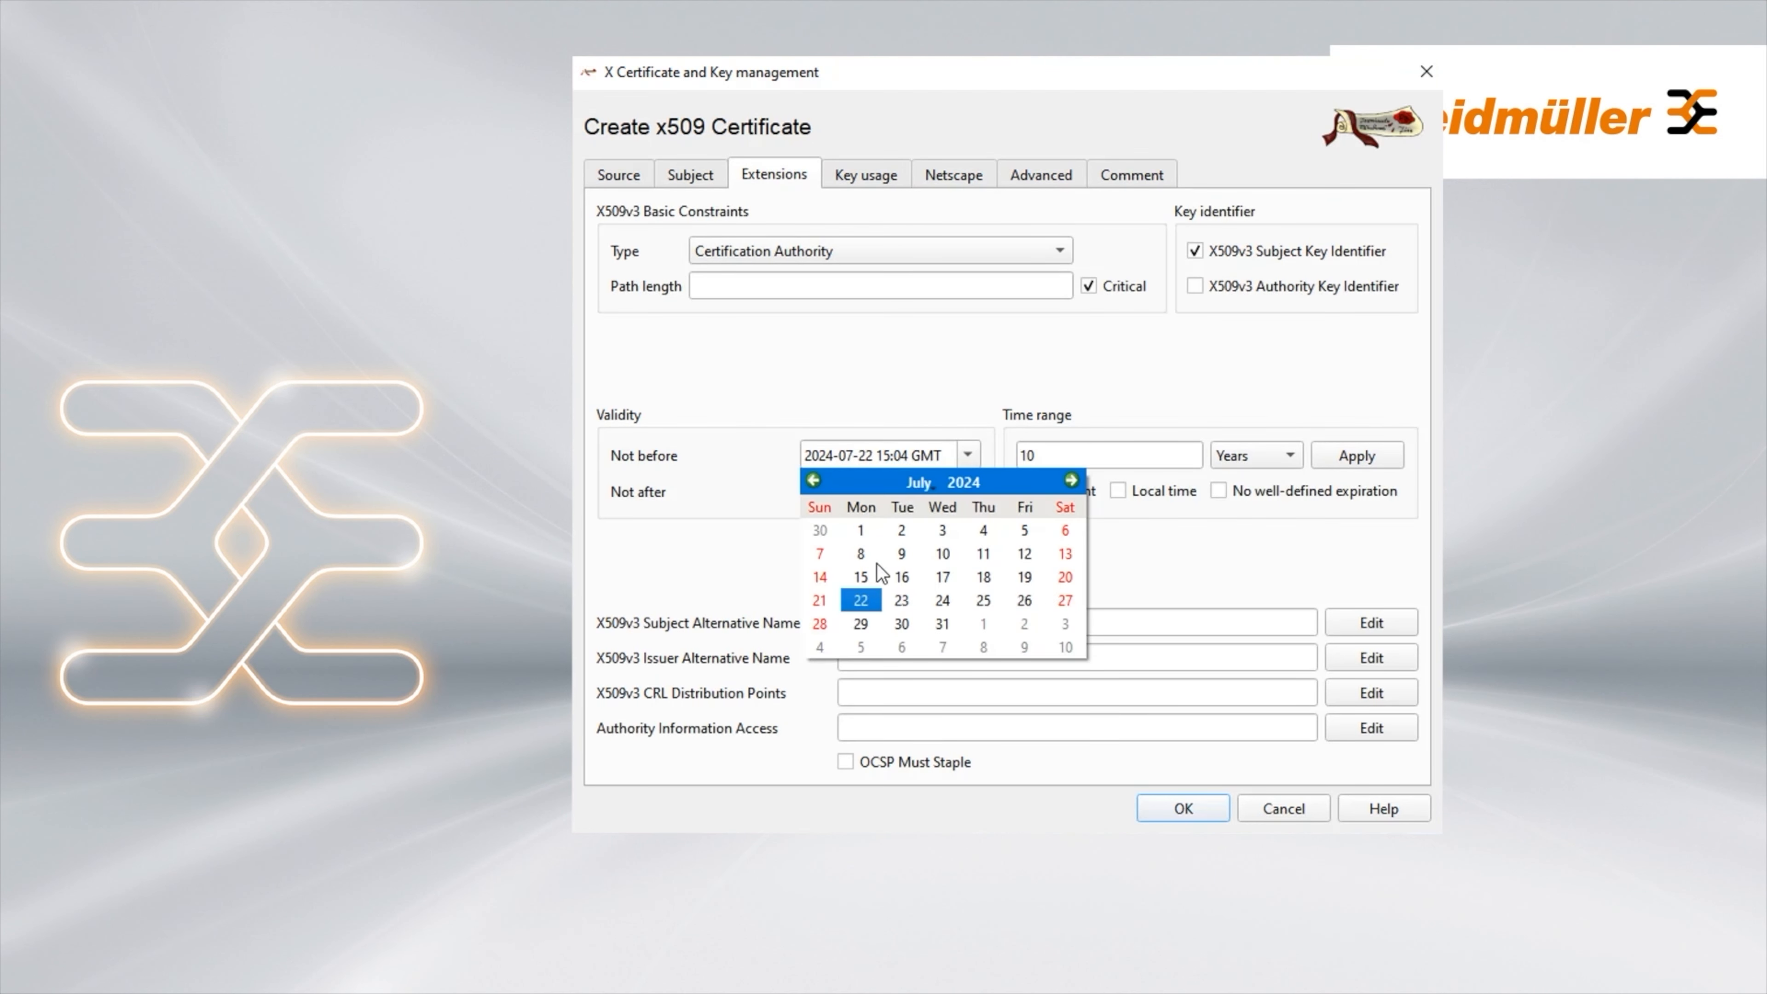
click(820, 602)
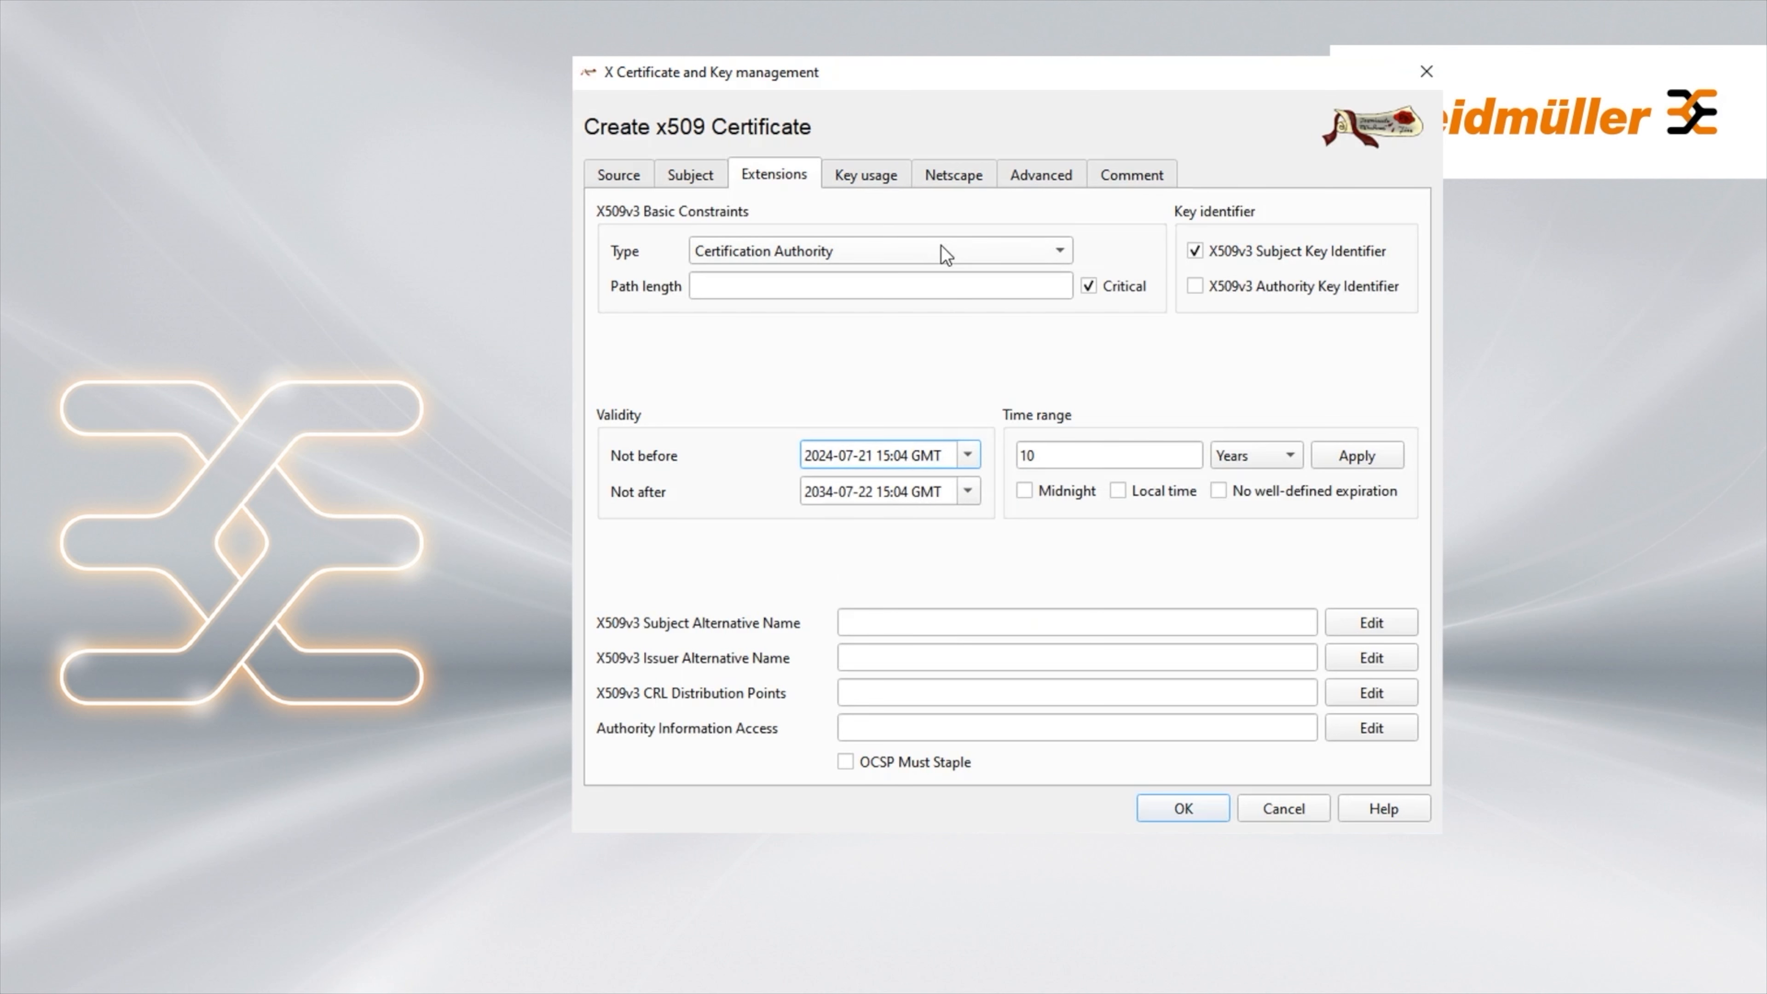
click(868, 180)
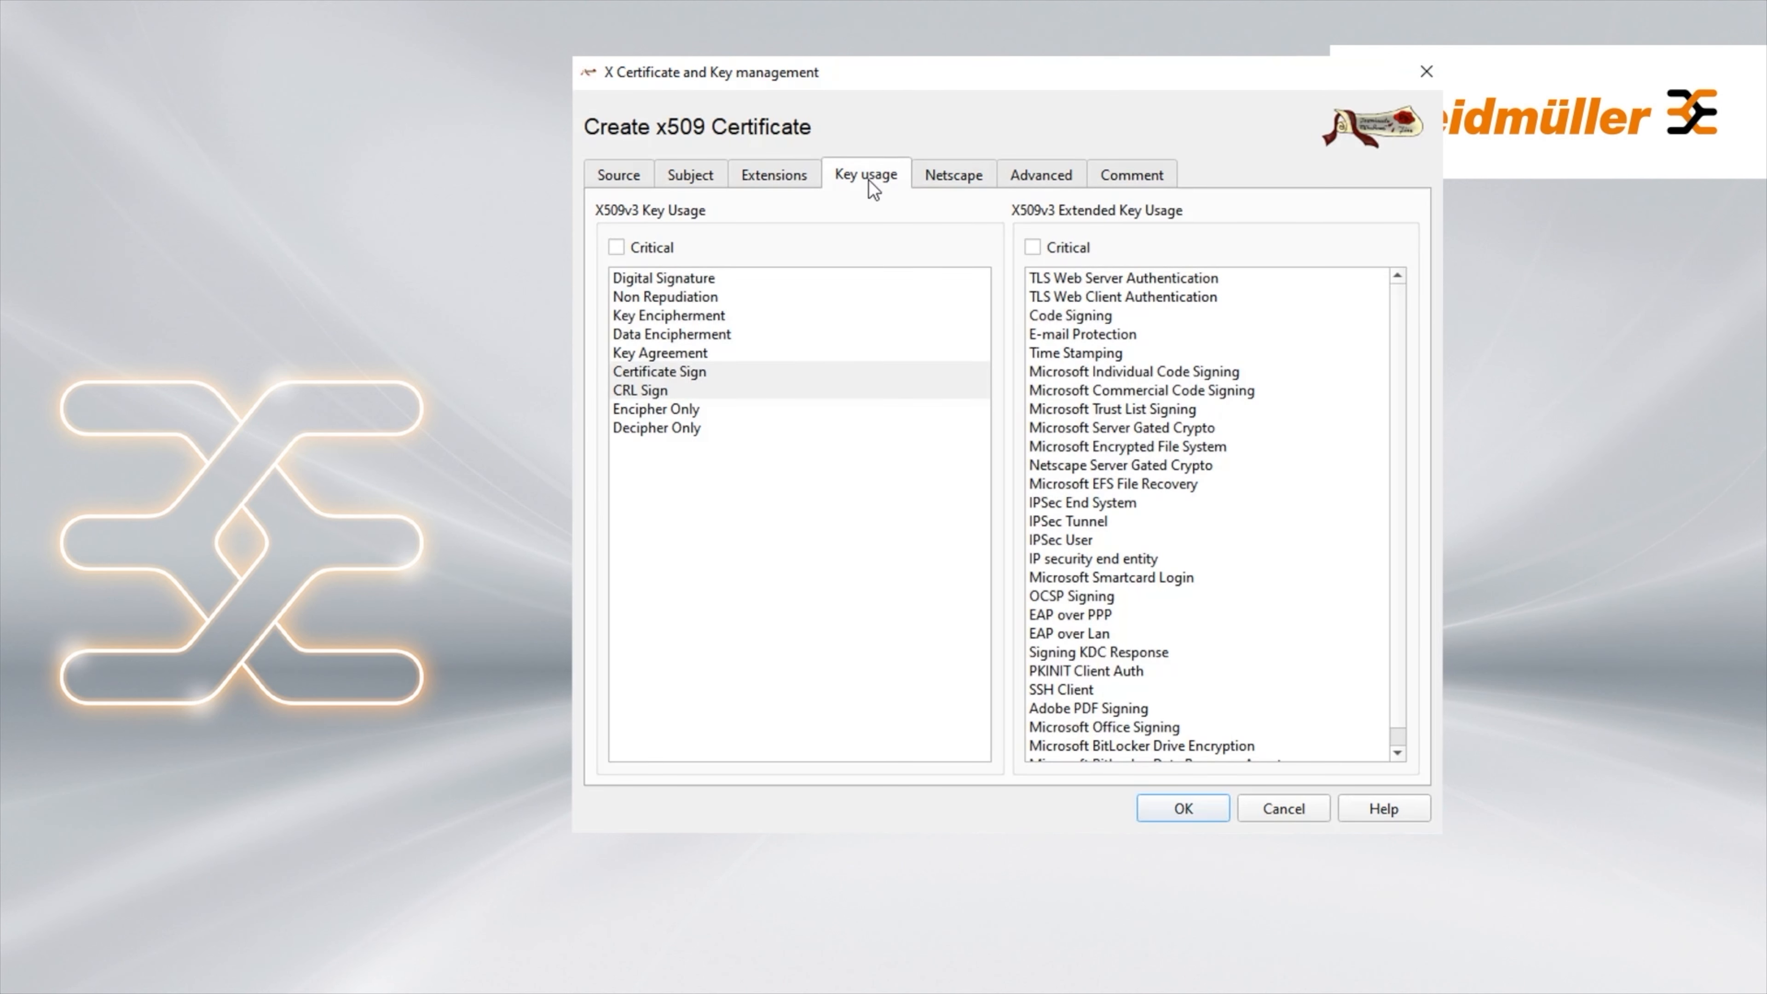
click(638, 183)
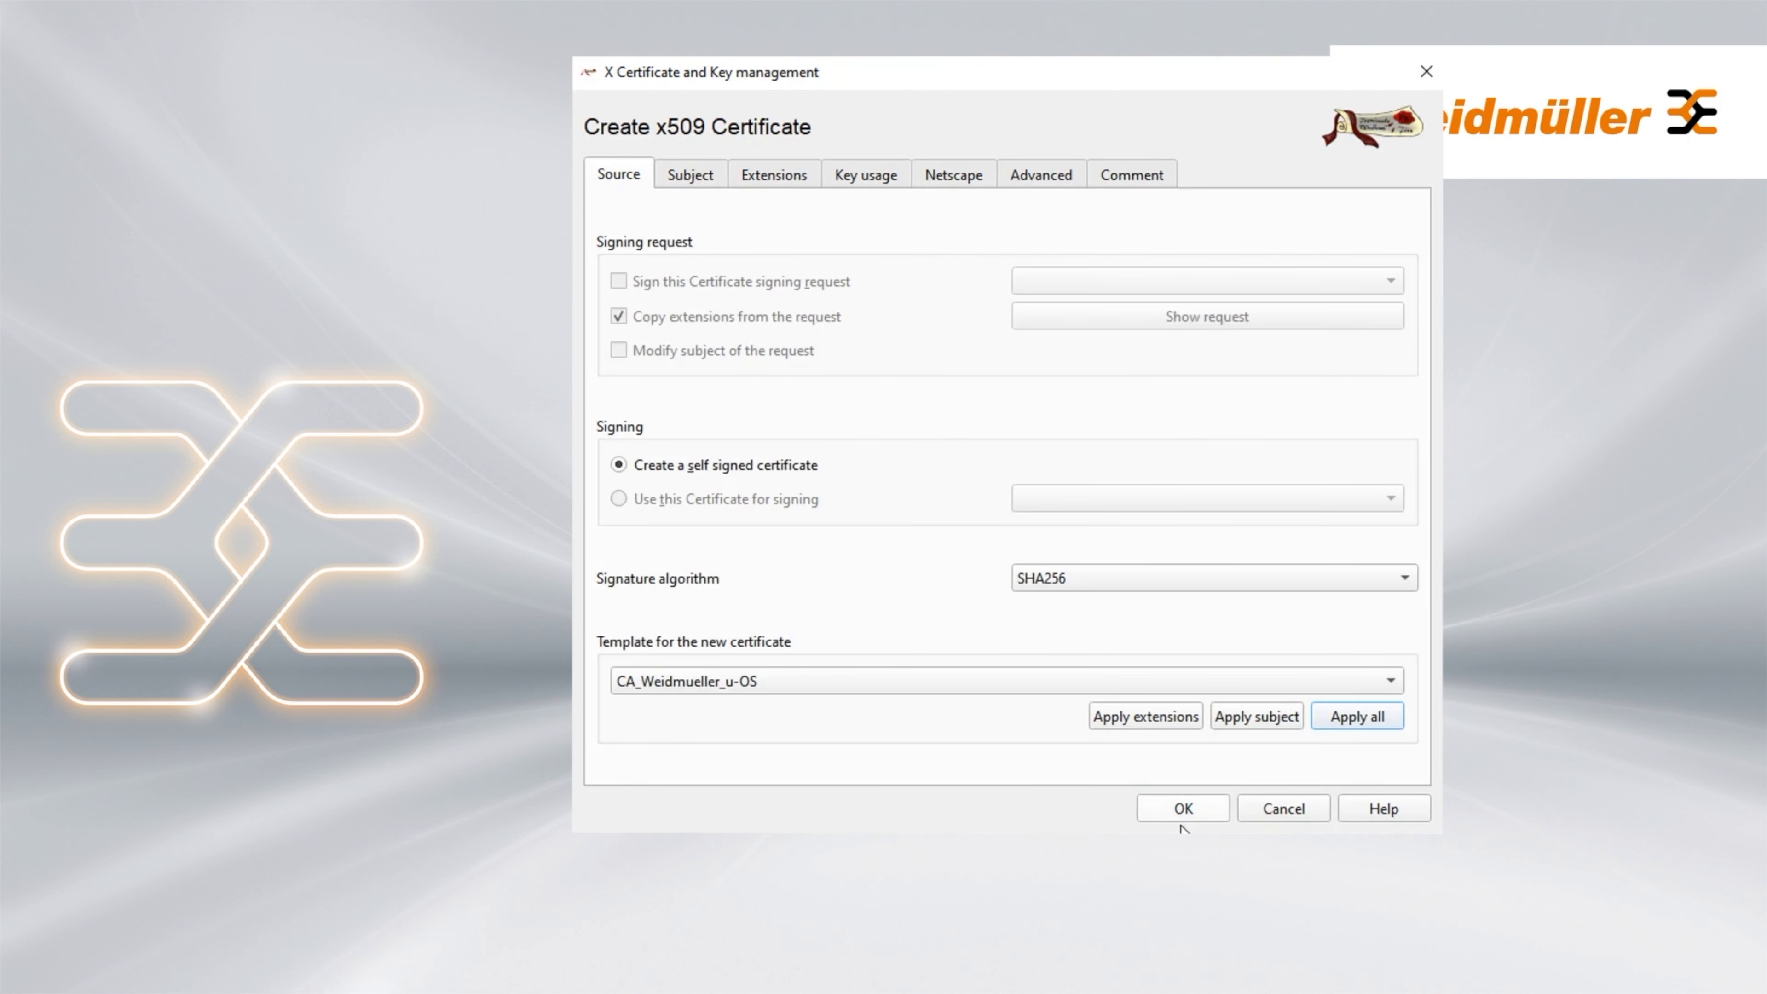
click(1185, 809)
click(1144, 489)
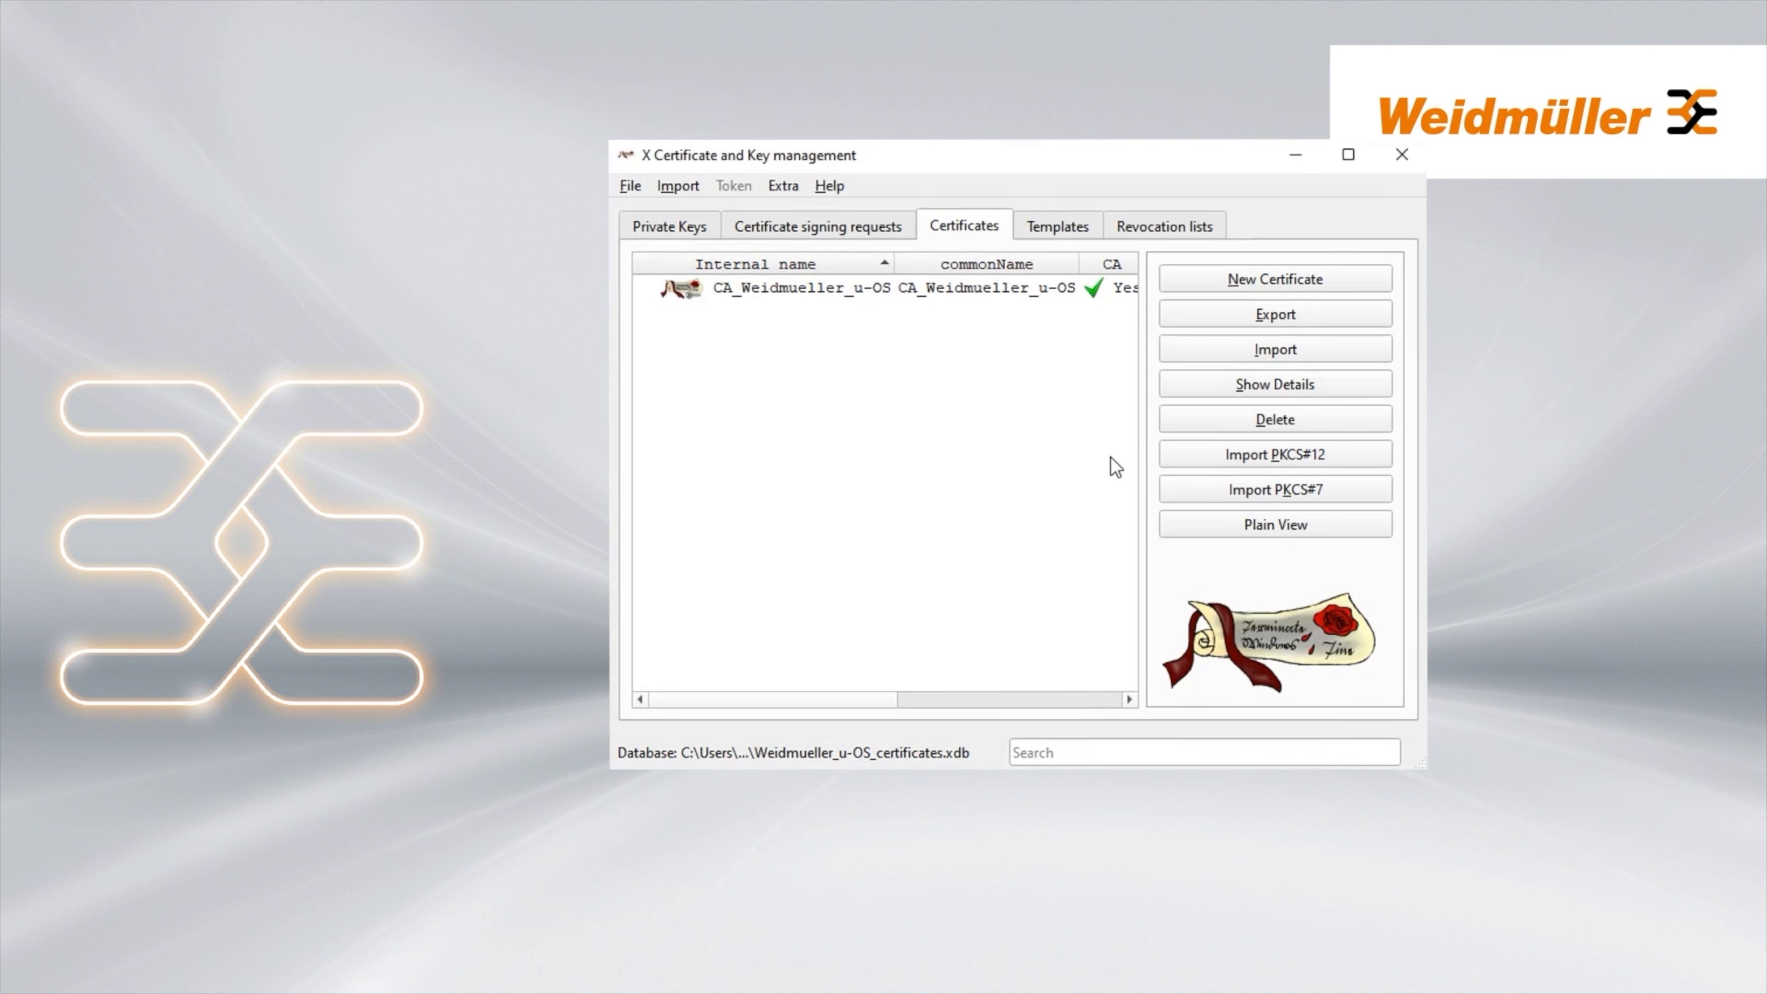
Start a CA-signed certificate using the TLS_server_u-OS template
click(924, 289)
click(1251, 282)
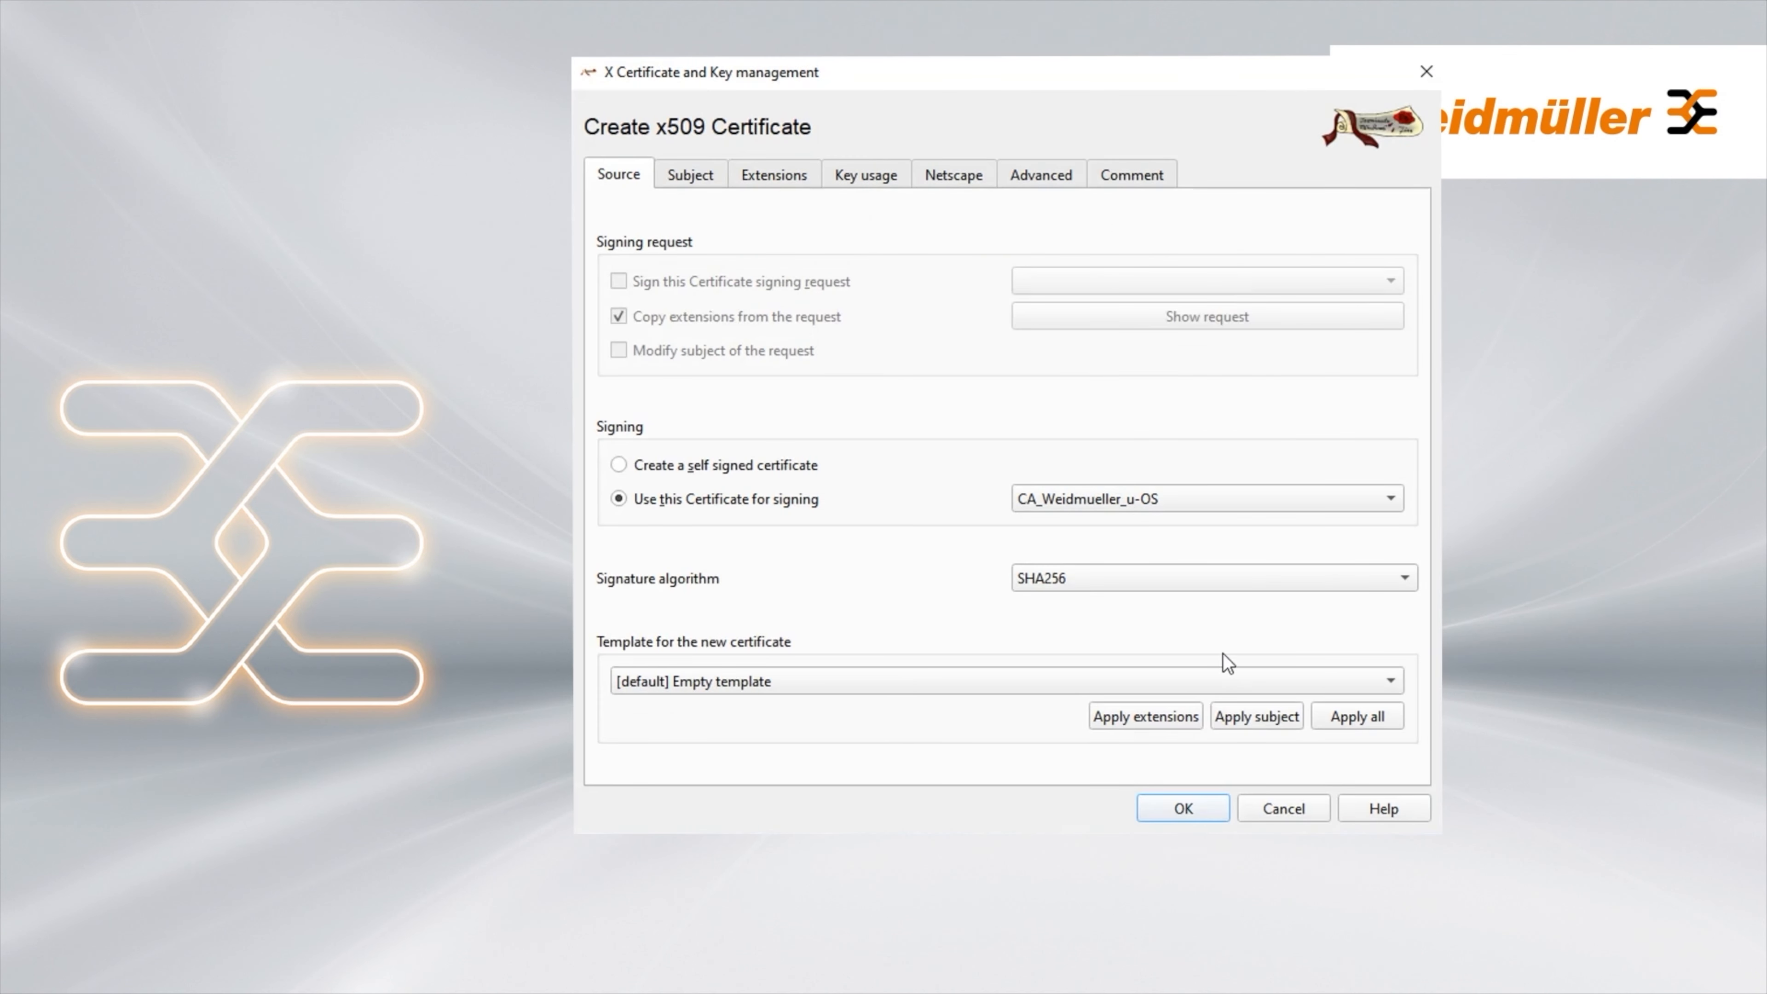
click(1398, 681)
click(742, 822)
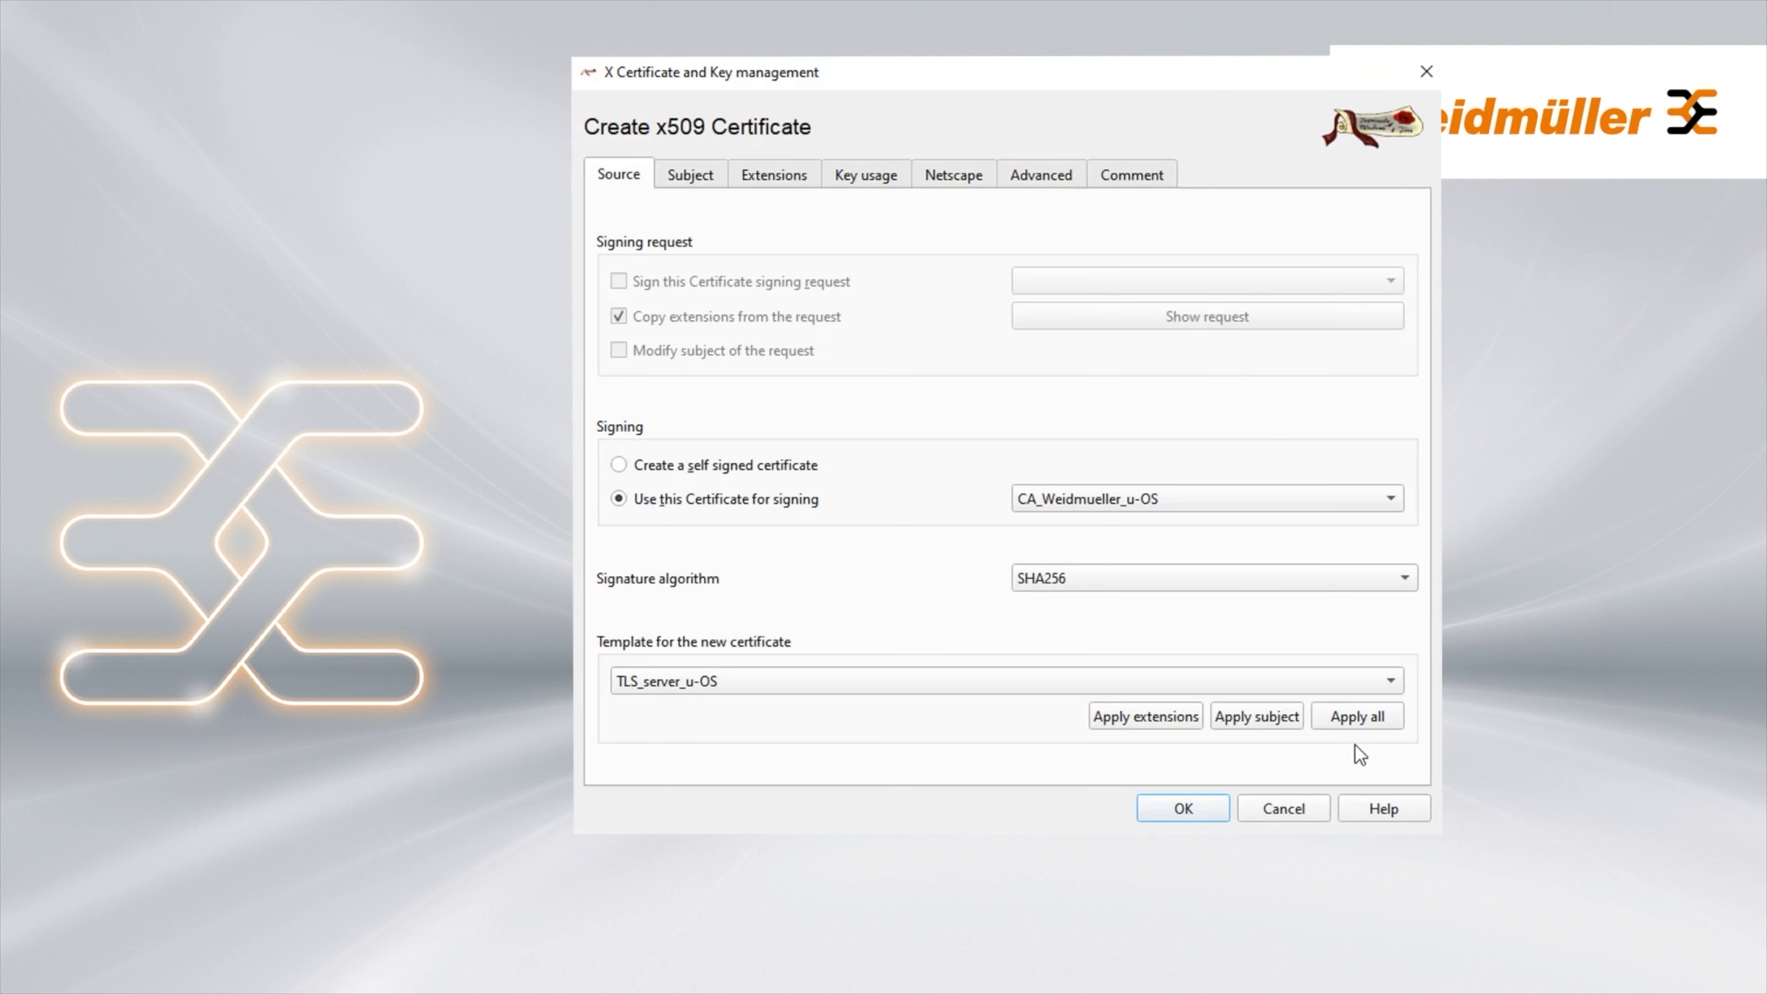
click(1185, 815)
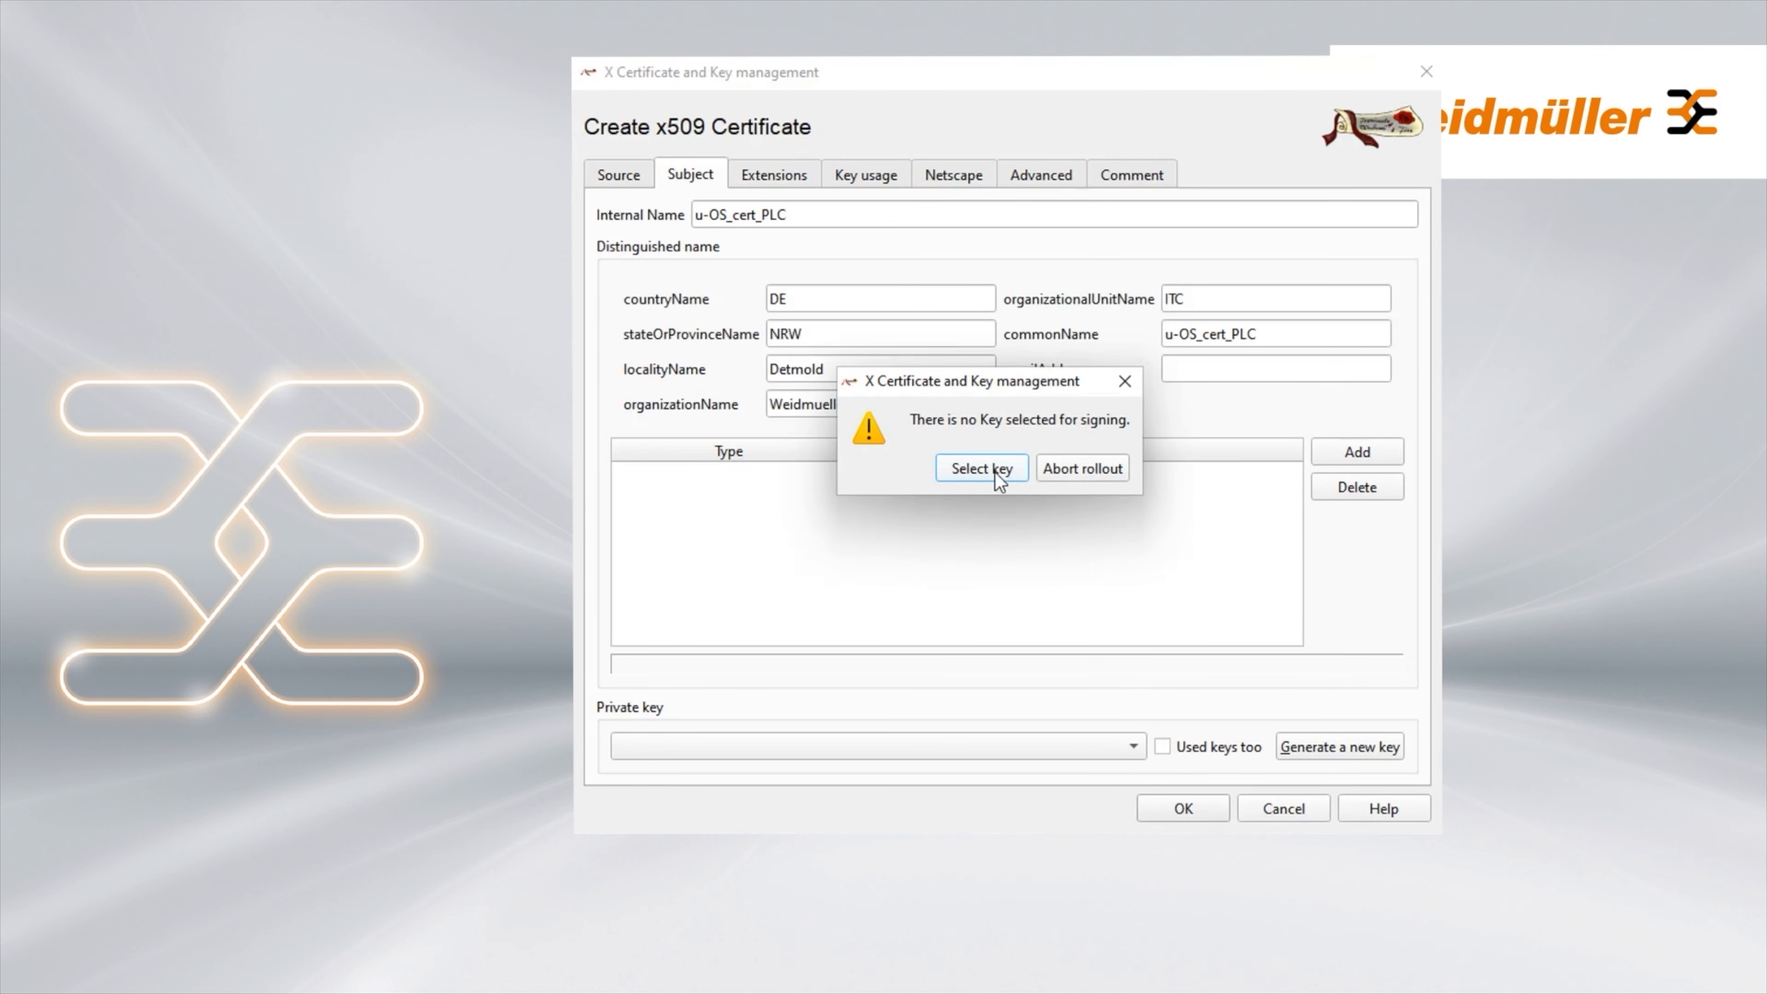
click(981, 469)
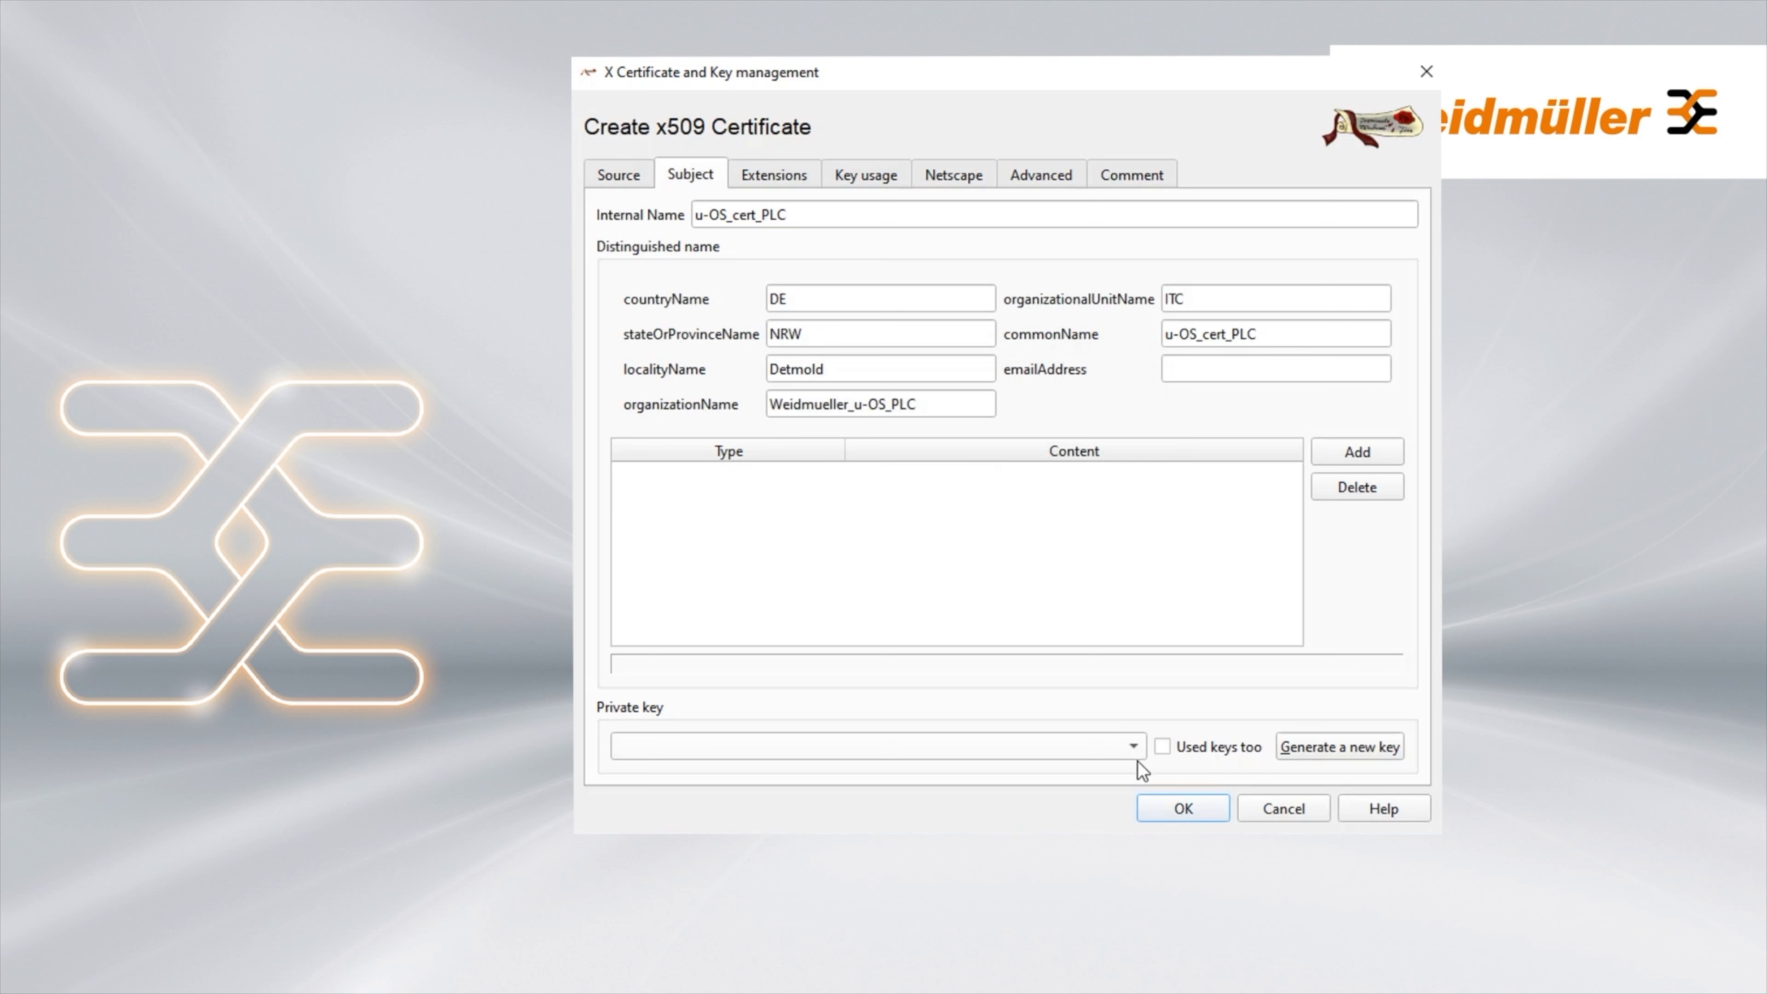
Generate a new 4096-bit key u-OS_key_PLC and create the u-OS_cert_PLC certificate with it
click(1338, 747)
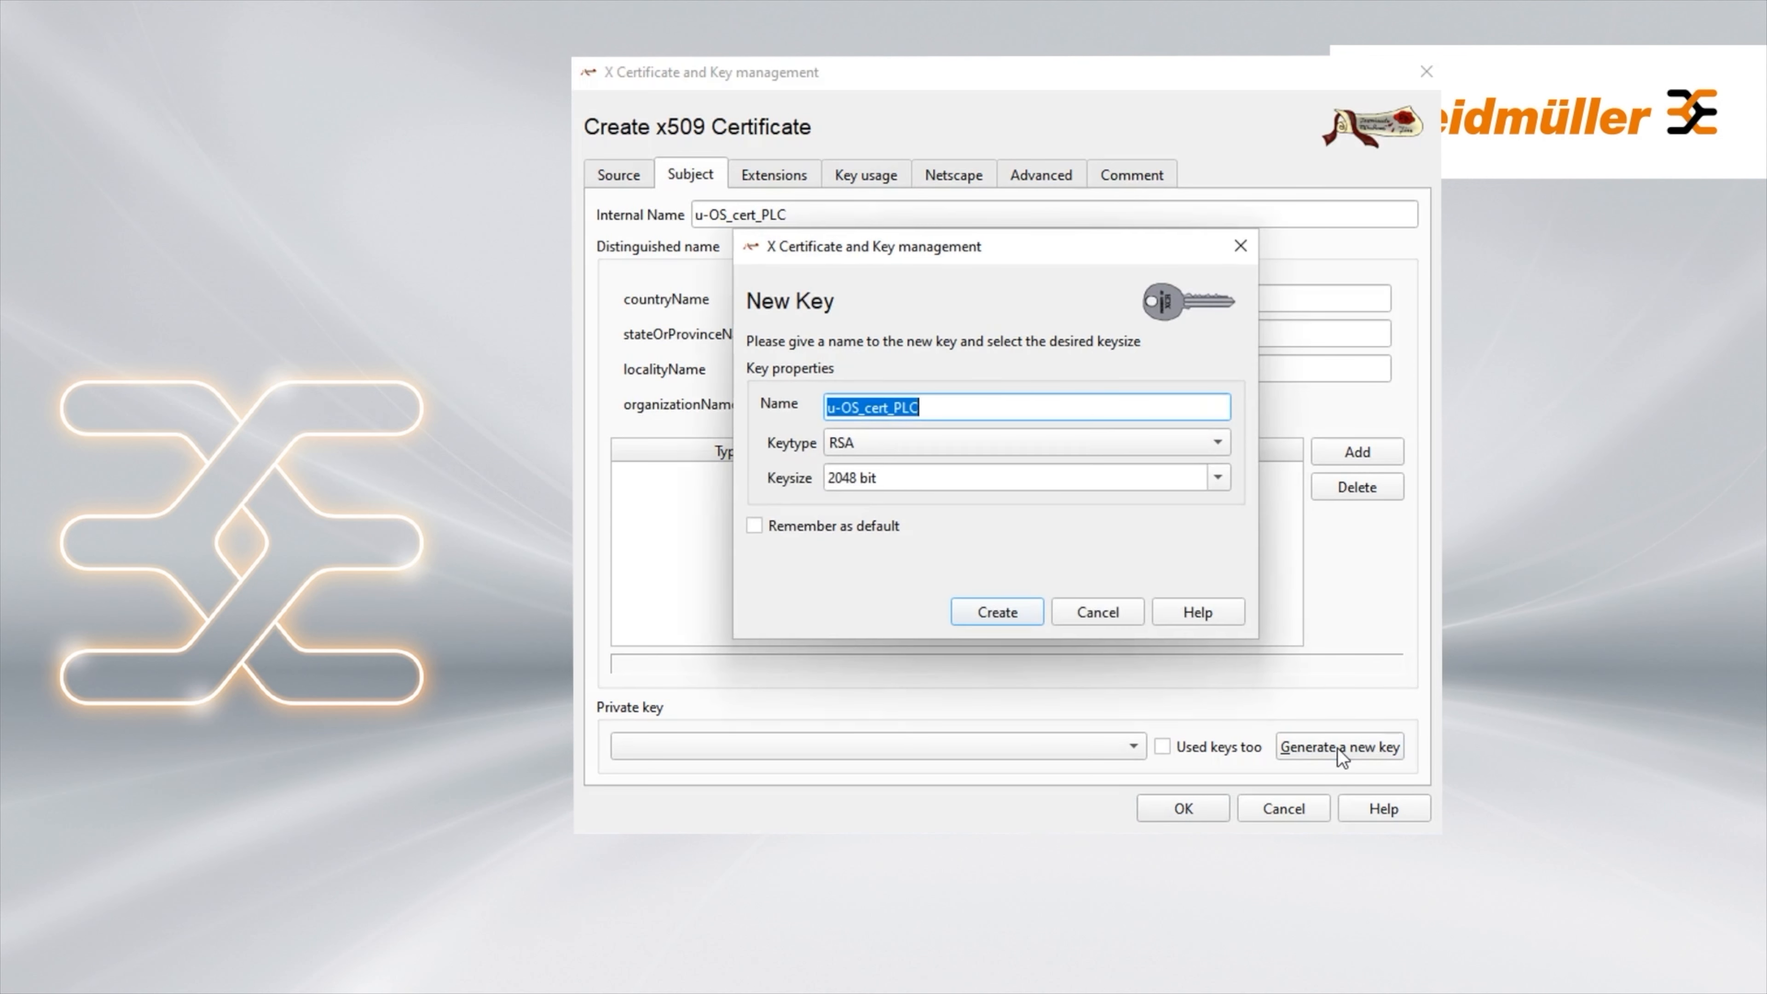
click(931, 407)
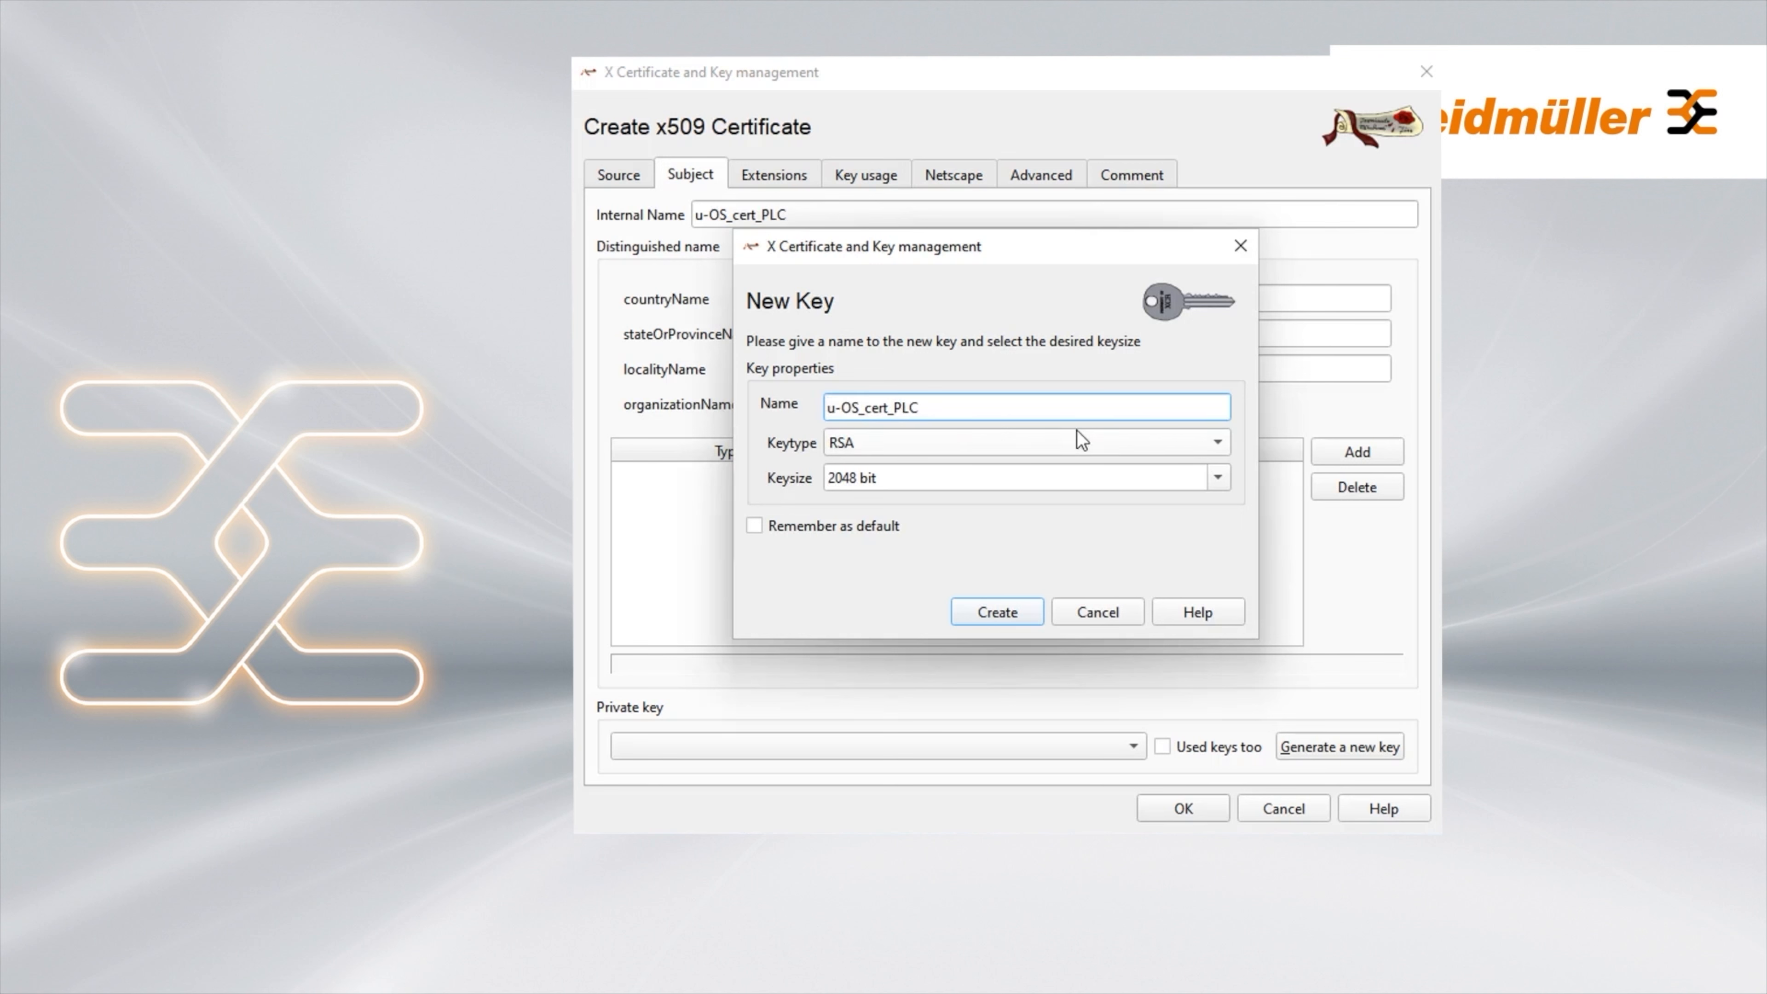
key(BackSpace)
key(BackSpace)
key(BackSpace)
key(BackSpace)
text(key)
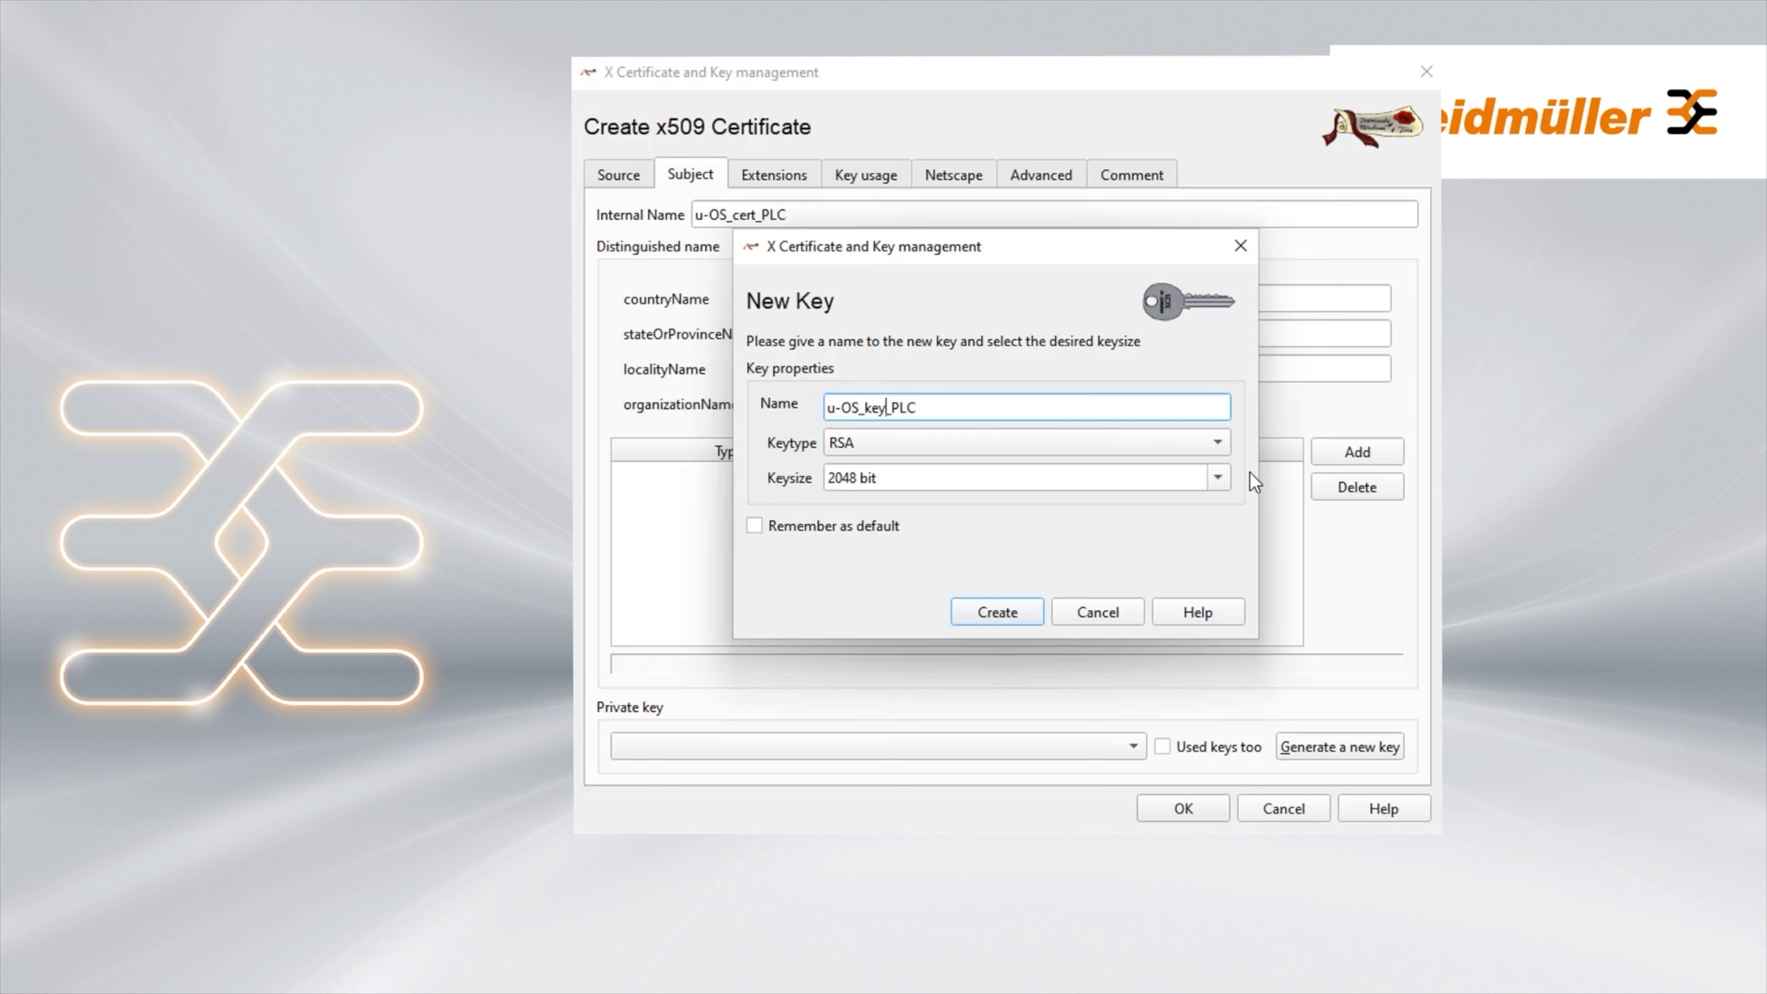
click(1218, 481)
click(875, 539)
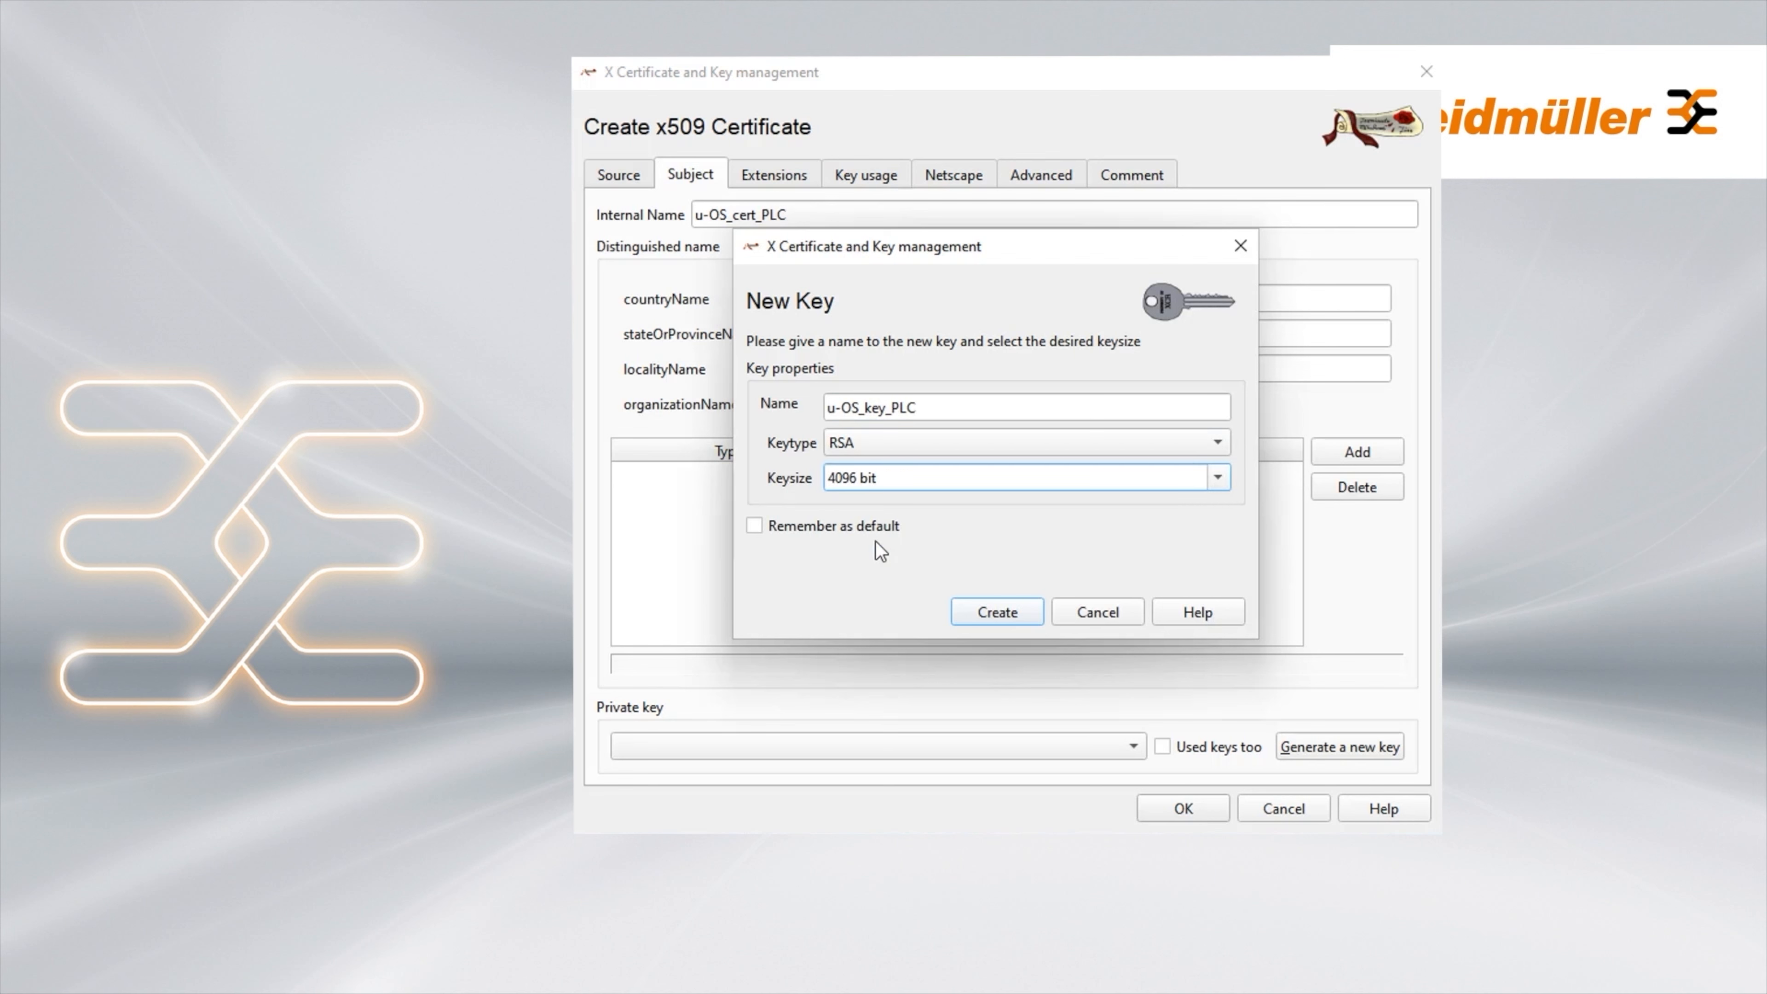
click(1017, 618)
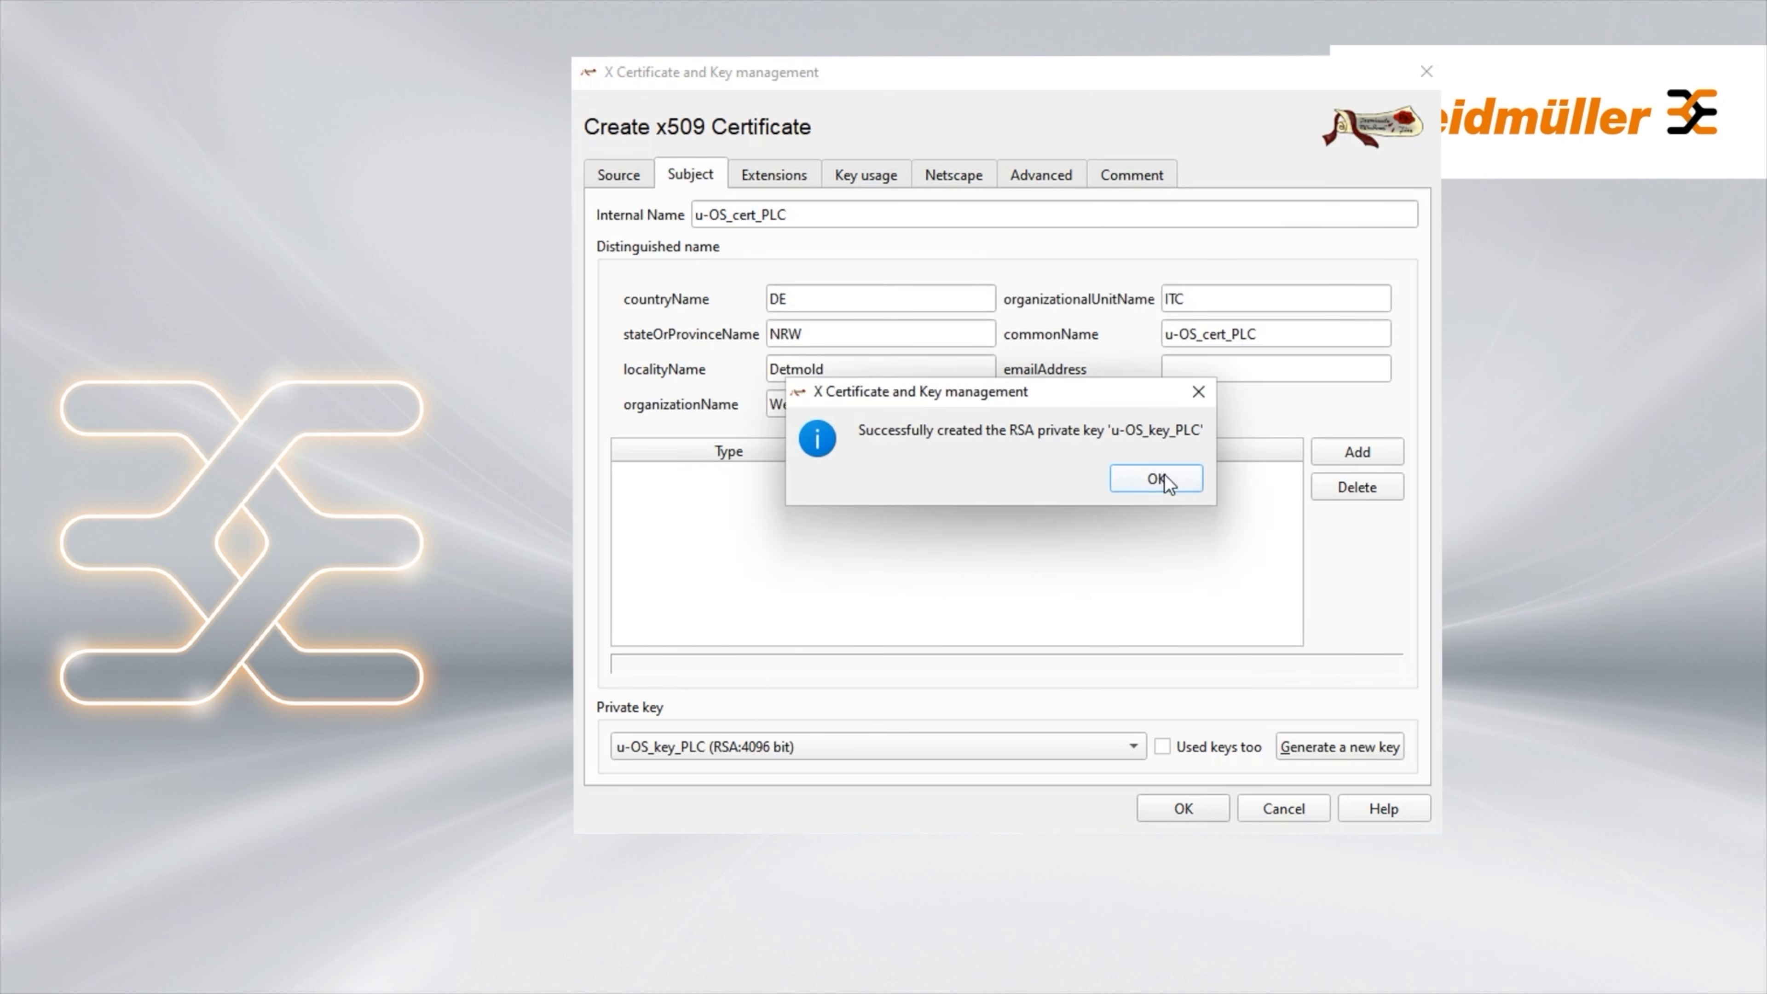
click(1164, 478)
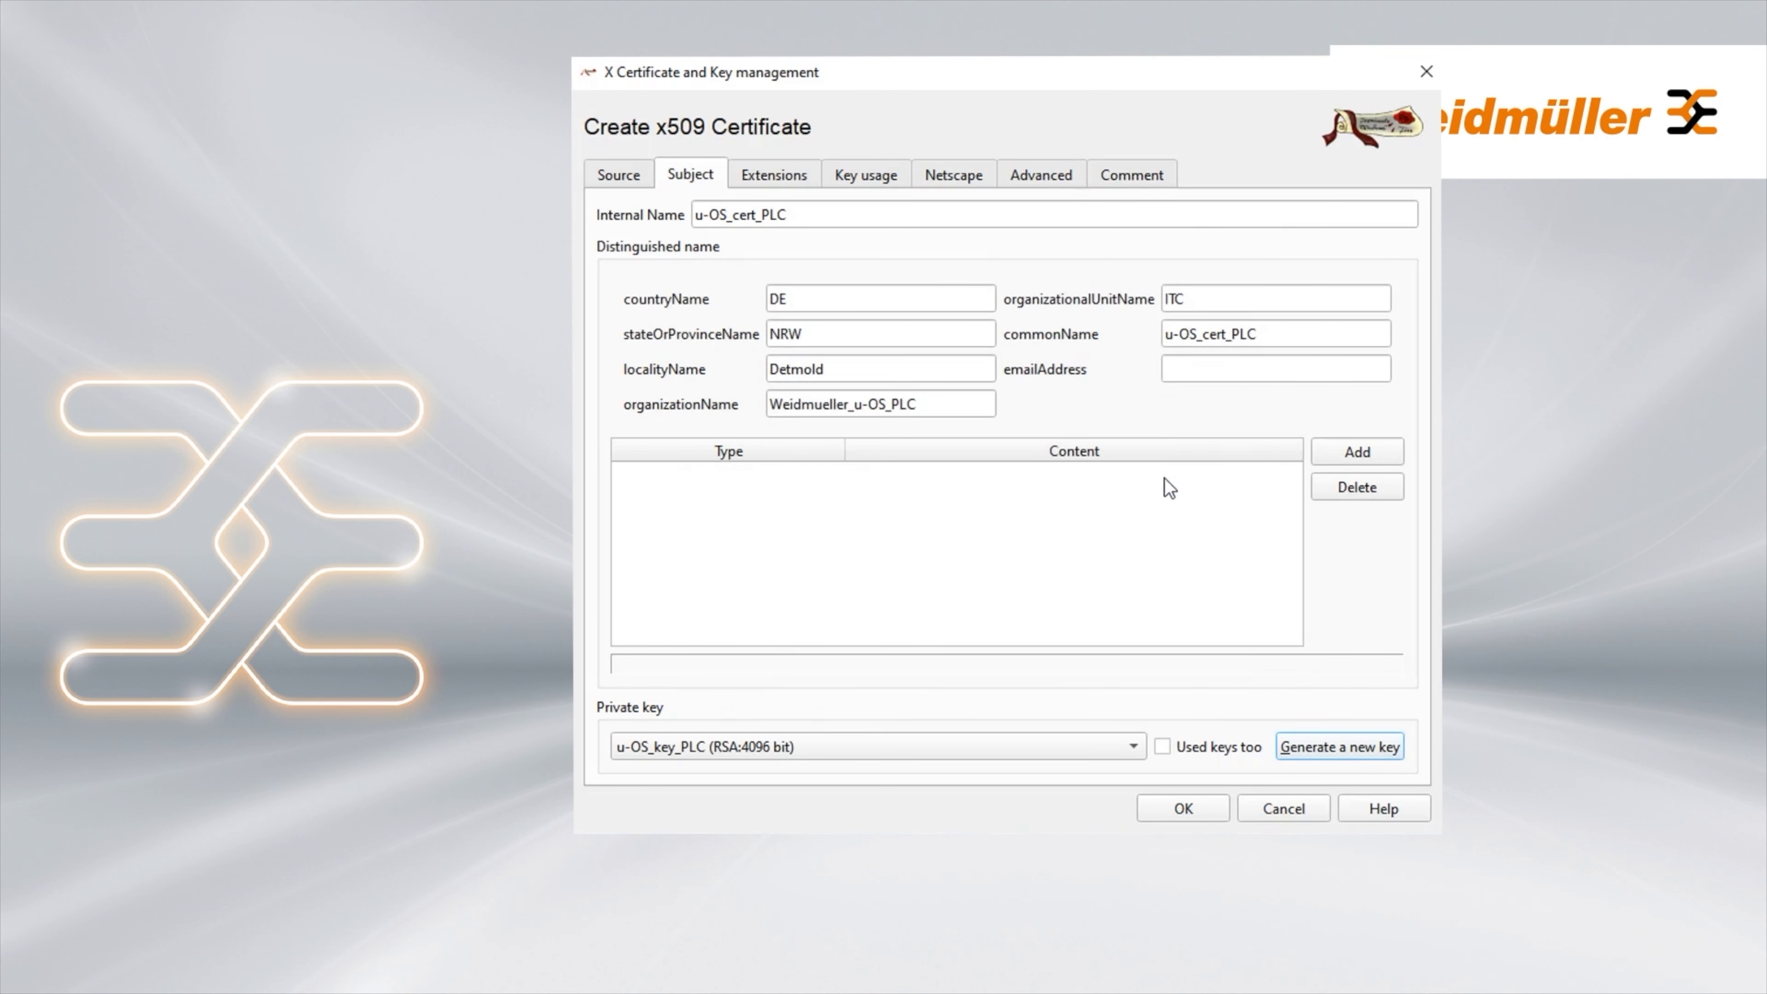
click(1181, 816)
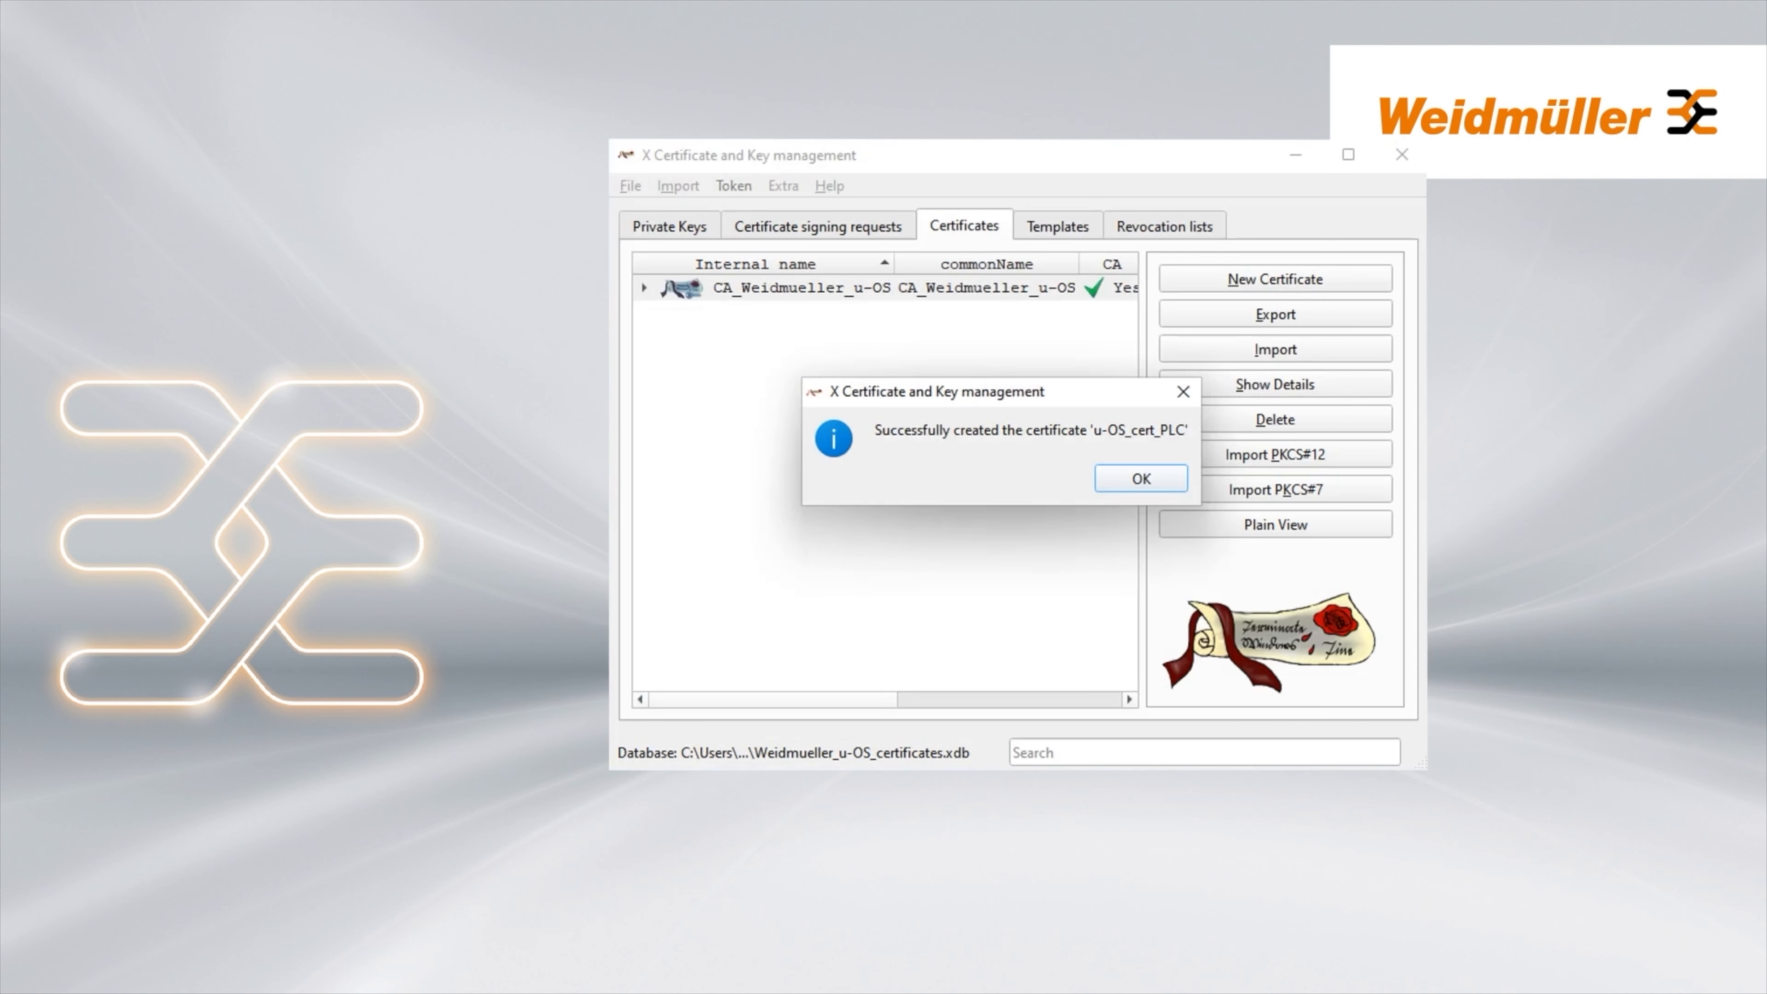
Export u-OS_key_PLC as unencrypted u-OS_key_PLC.pem into Desktop\Certificates
click(1141, 480)
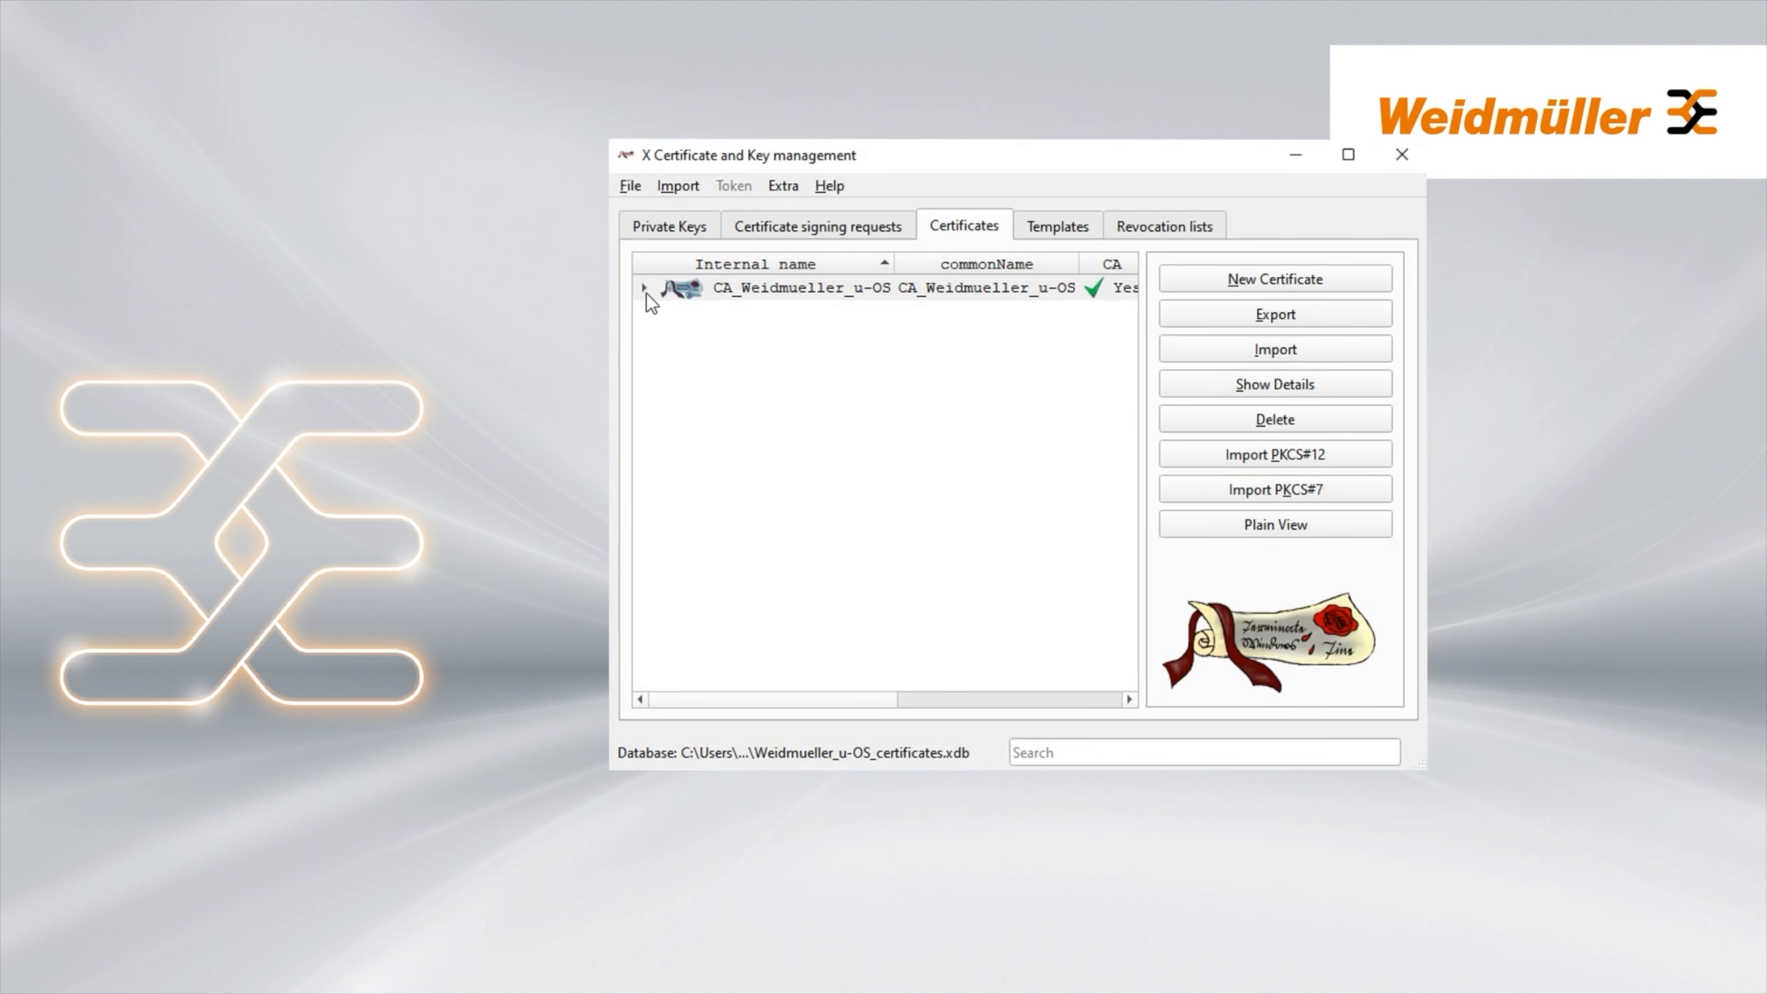
click(644, 288)
click(646, 315)
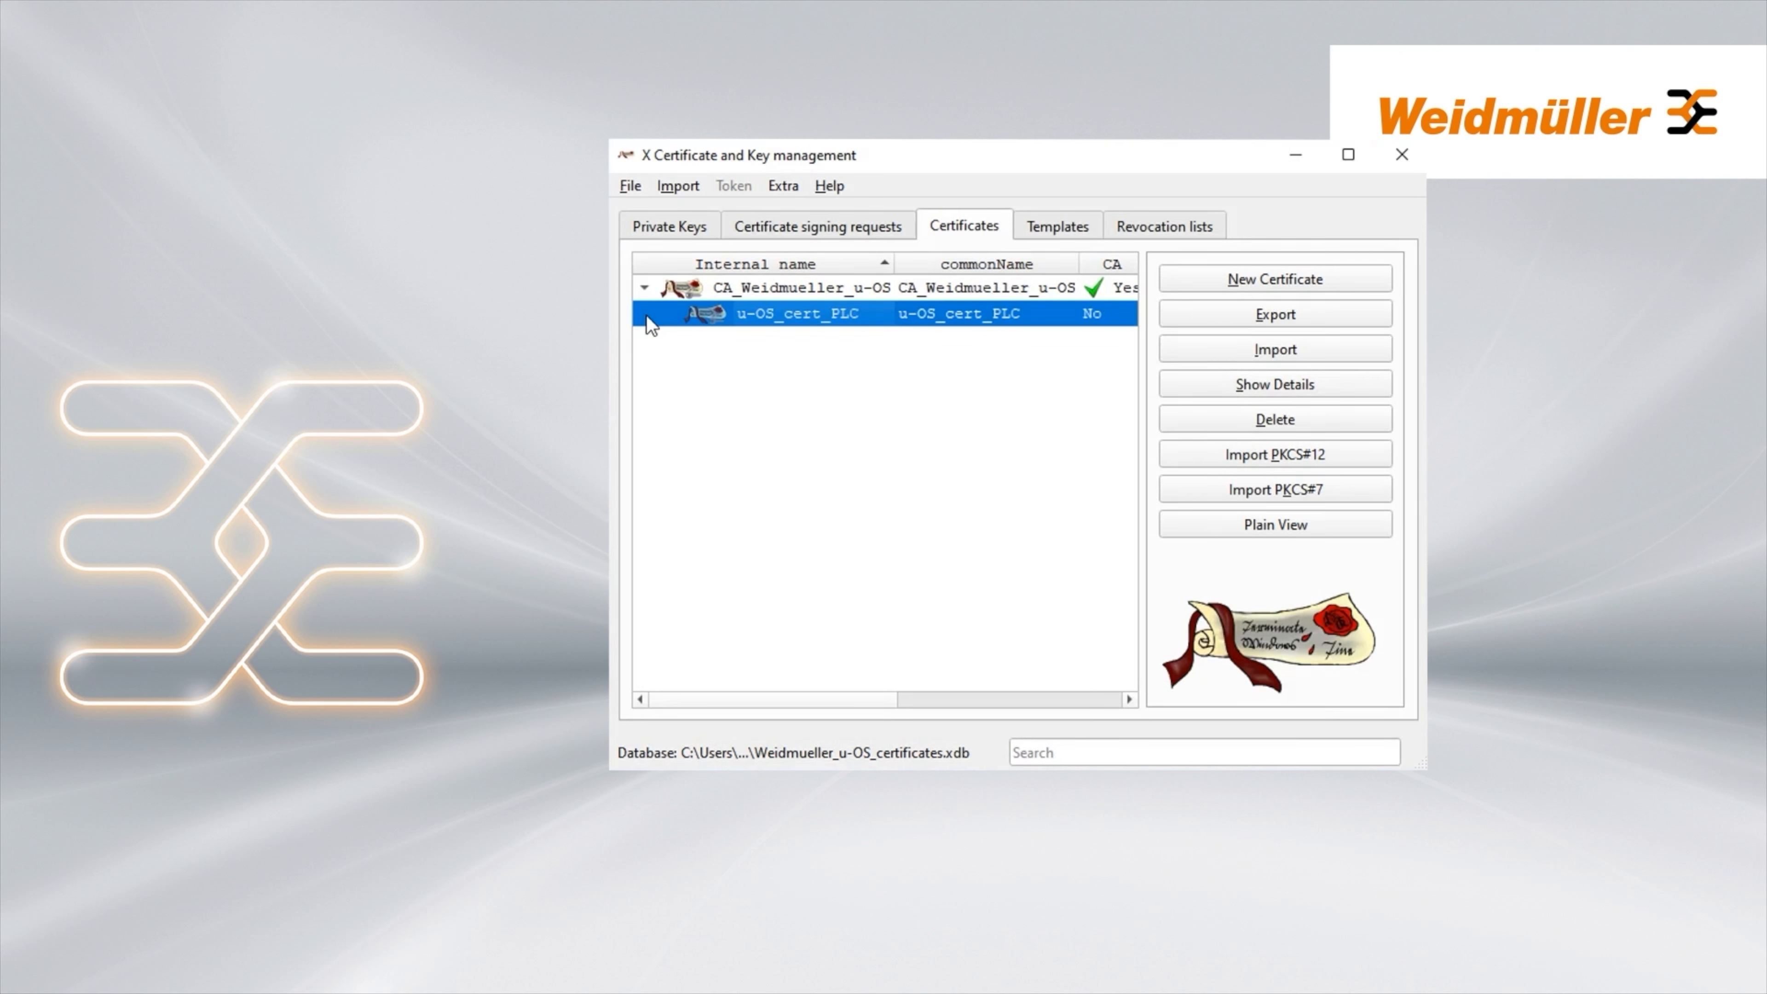
click(648, 232)
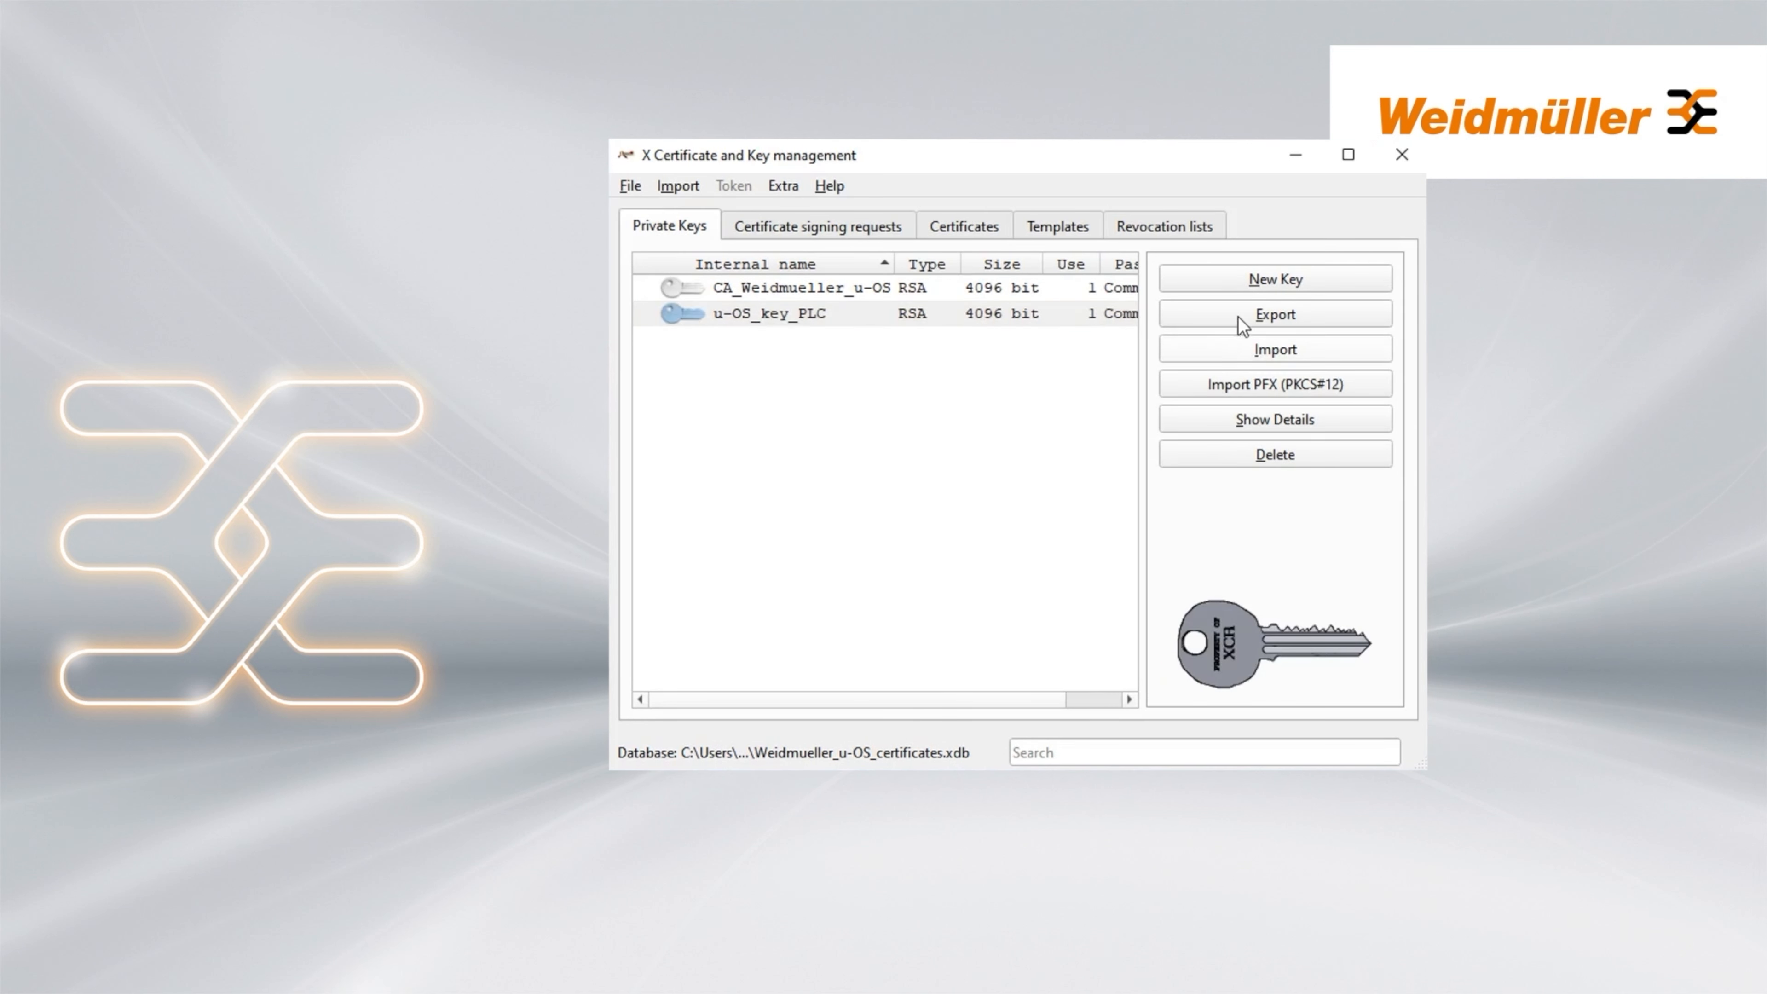
click(986, 313)
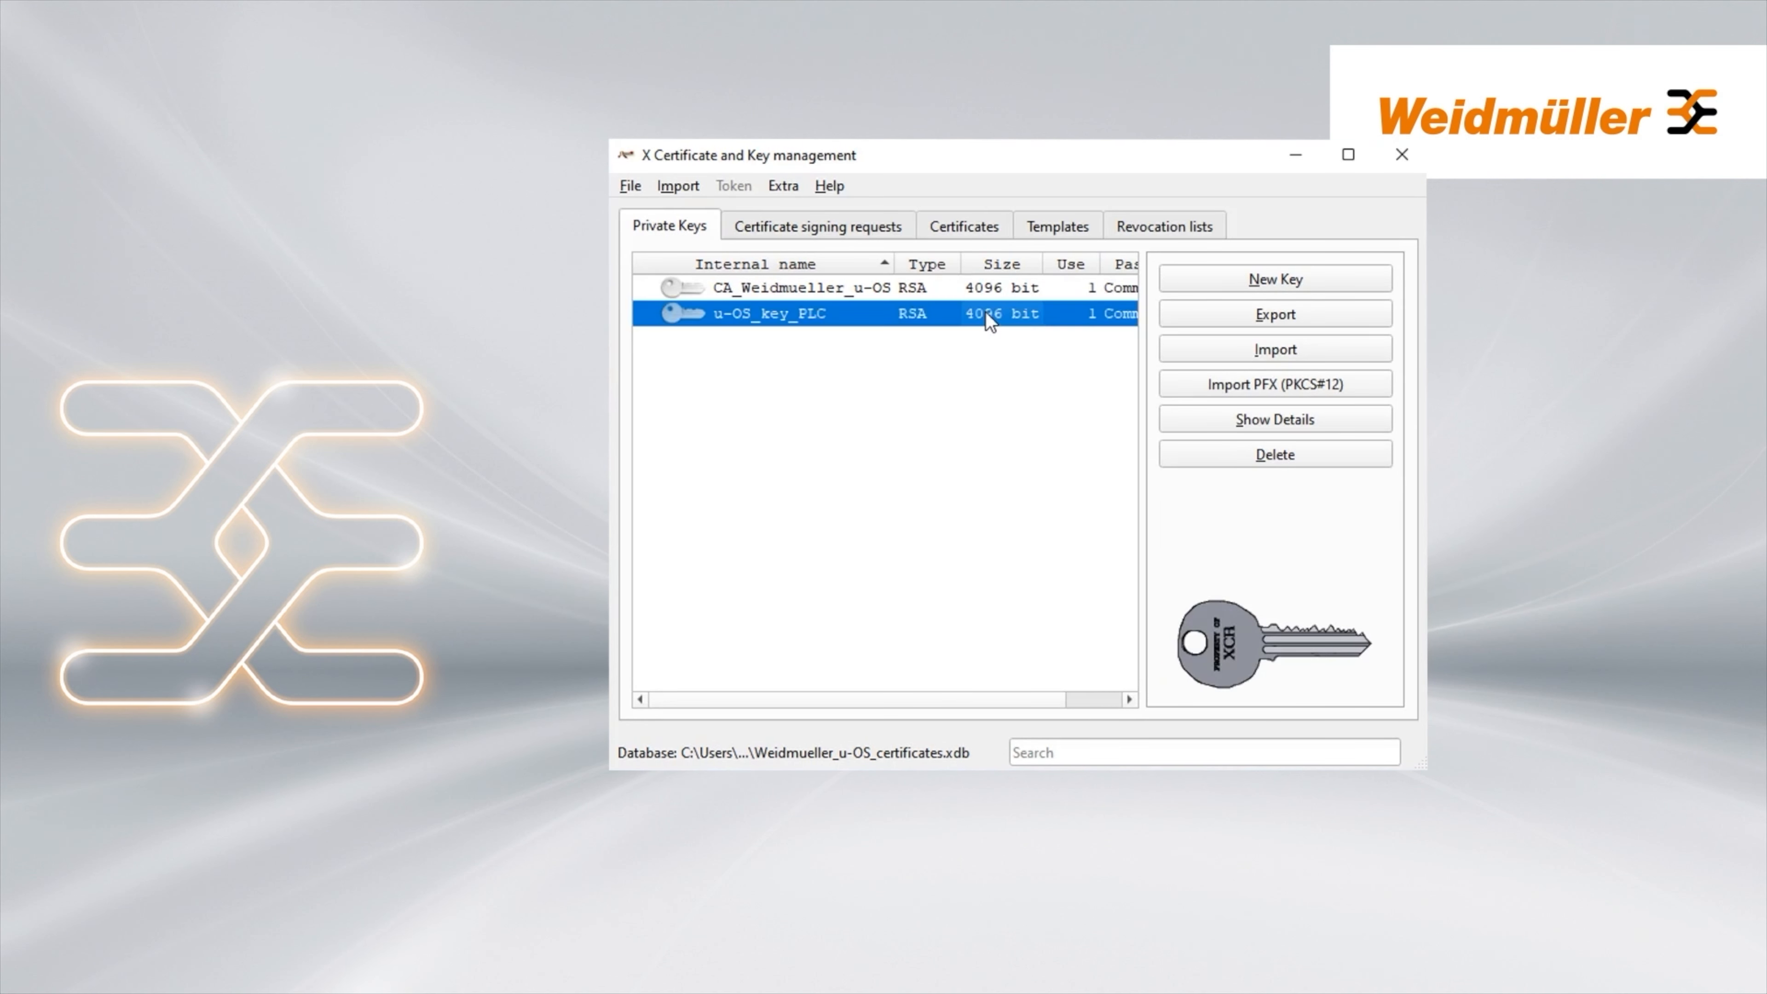
click(1210, 321)
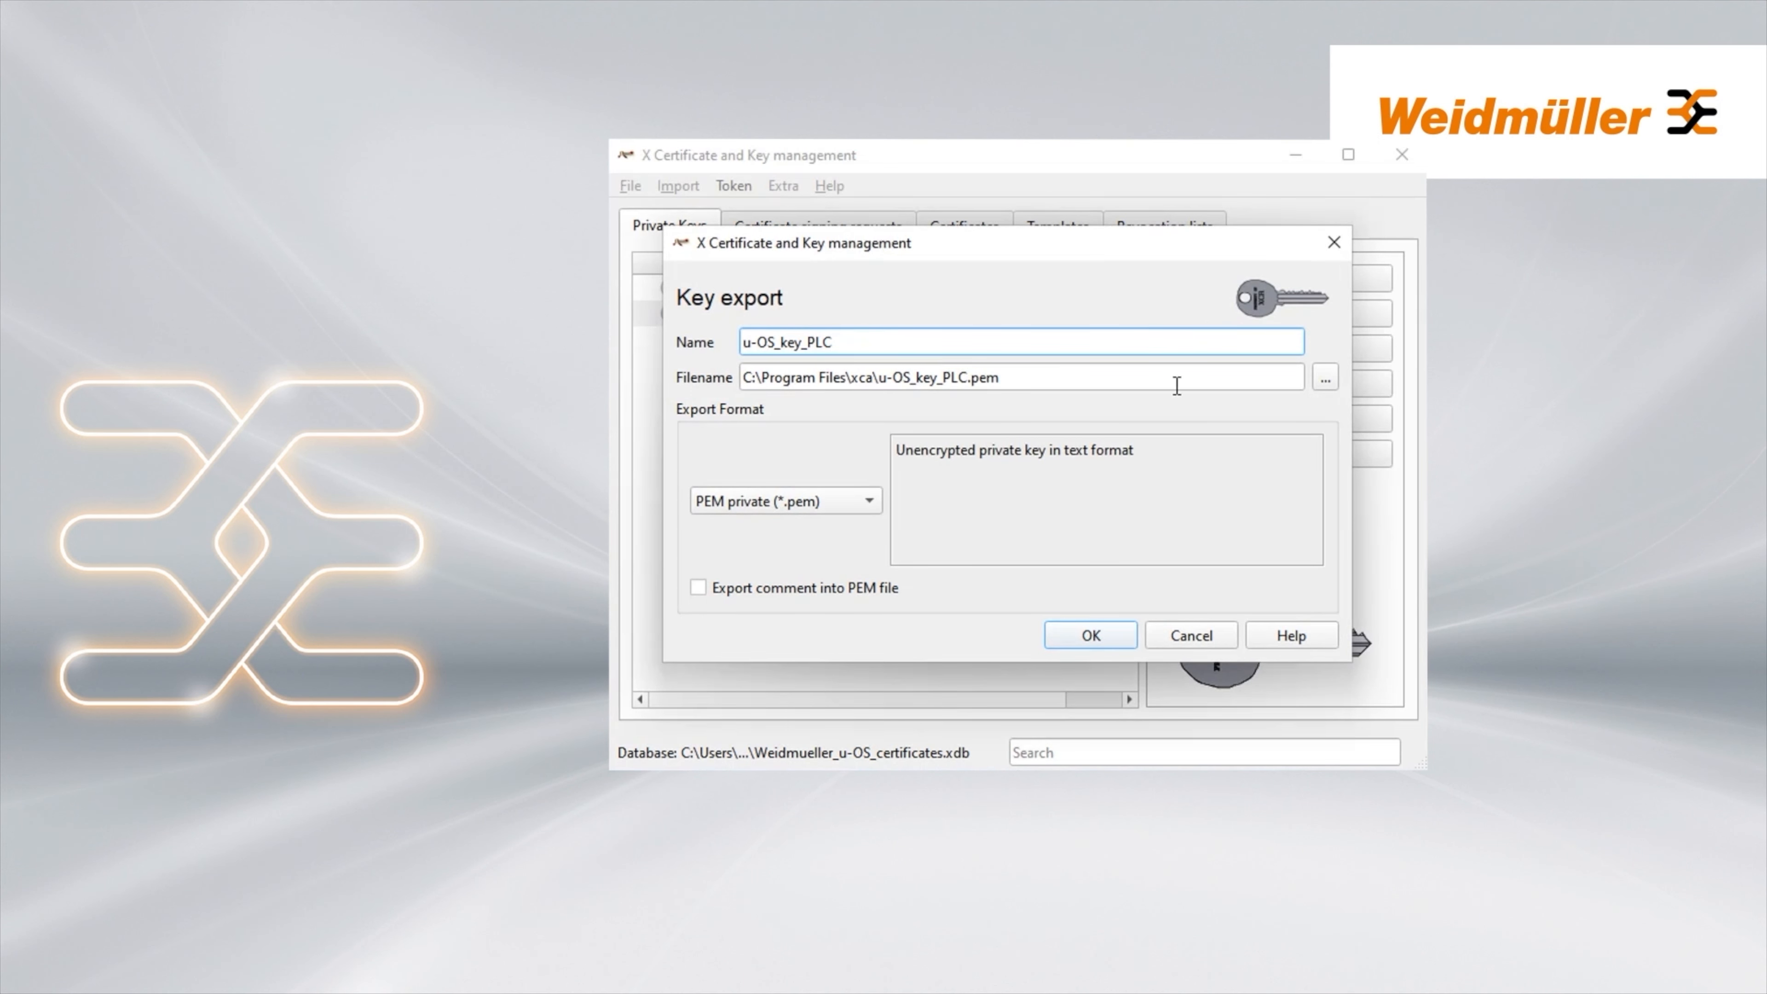
click(1324, 379)
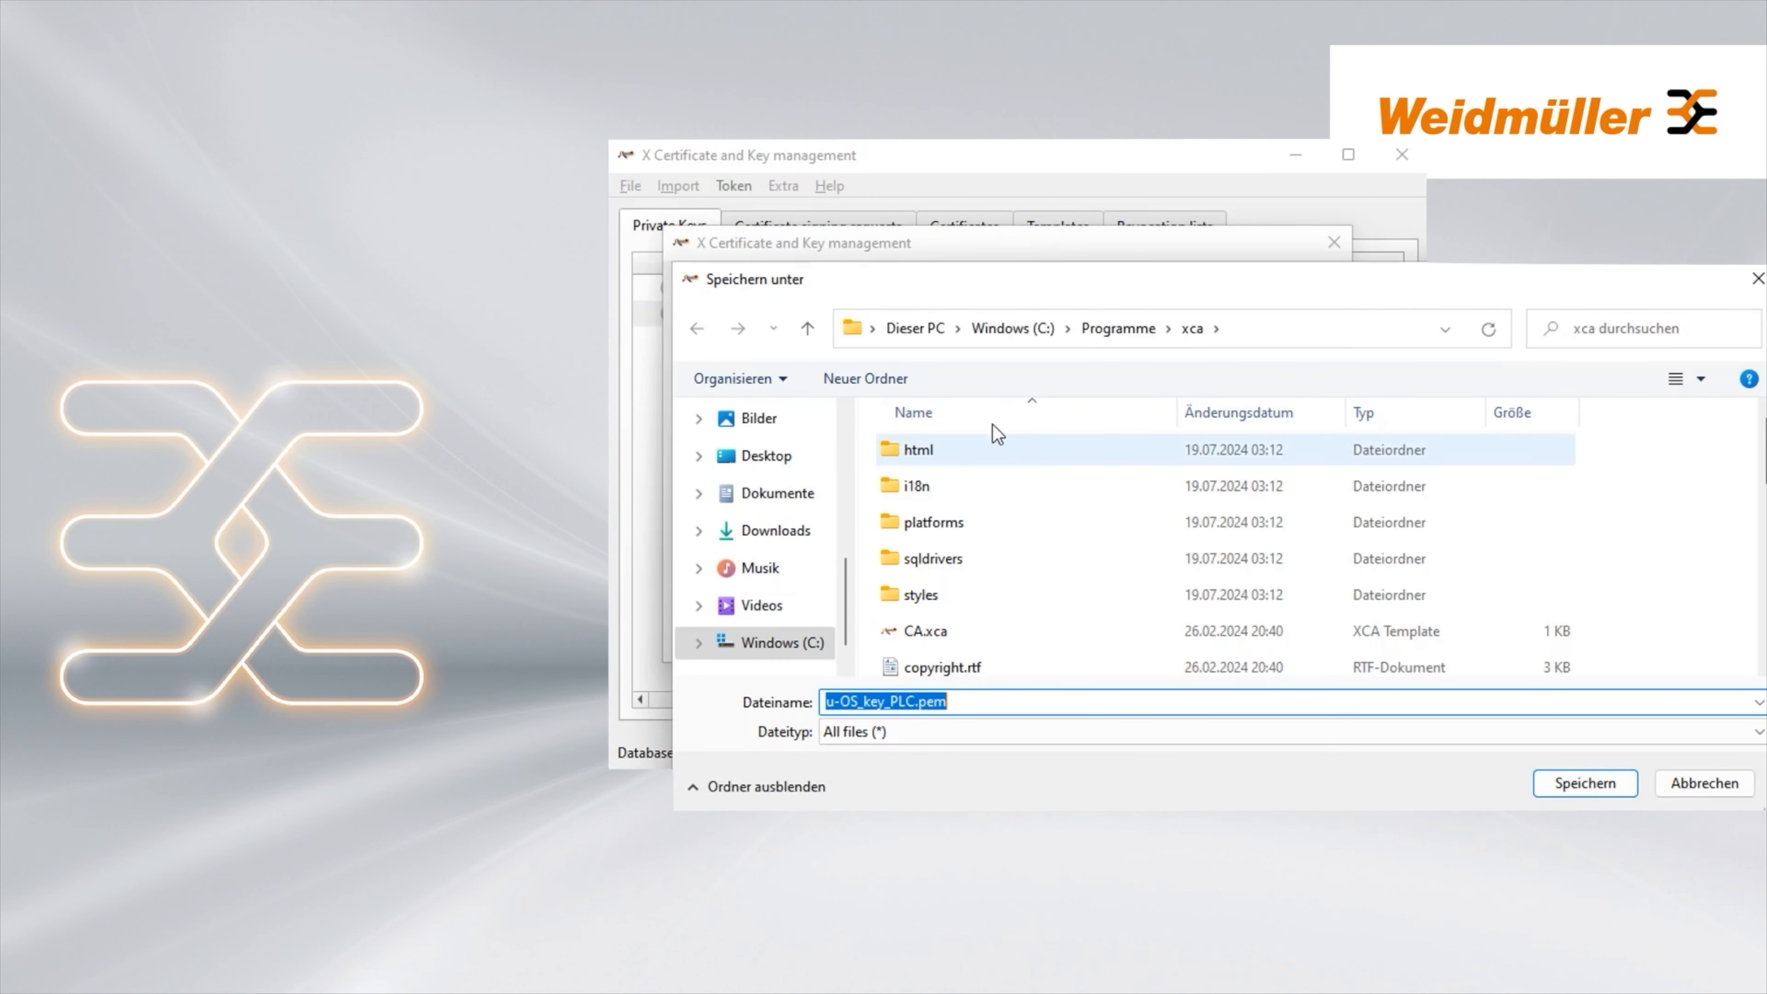
click(763, 461)
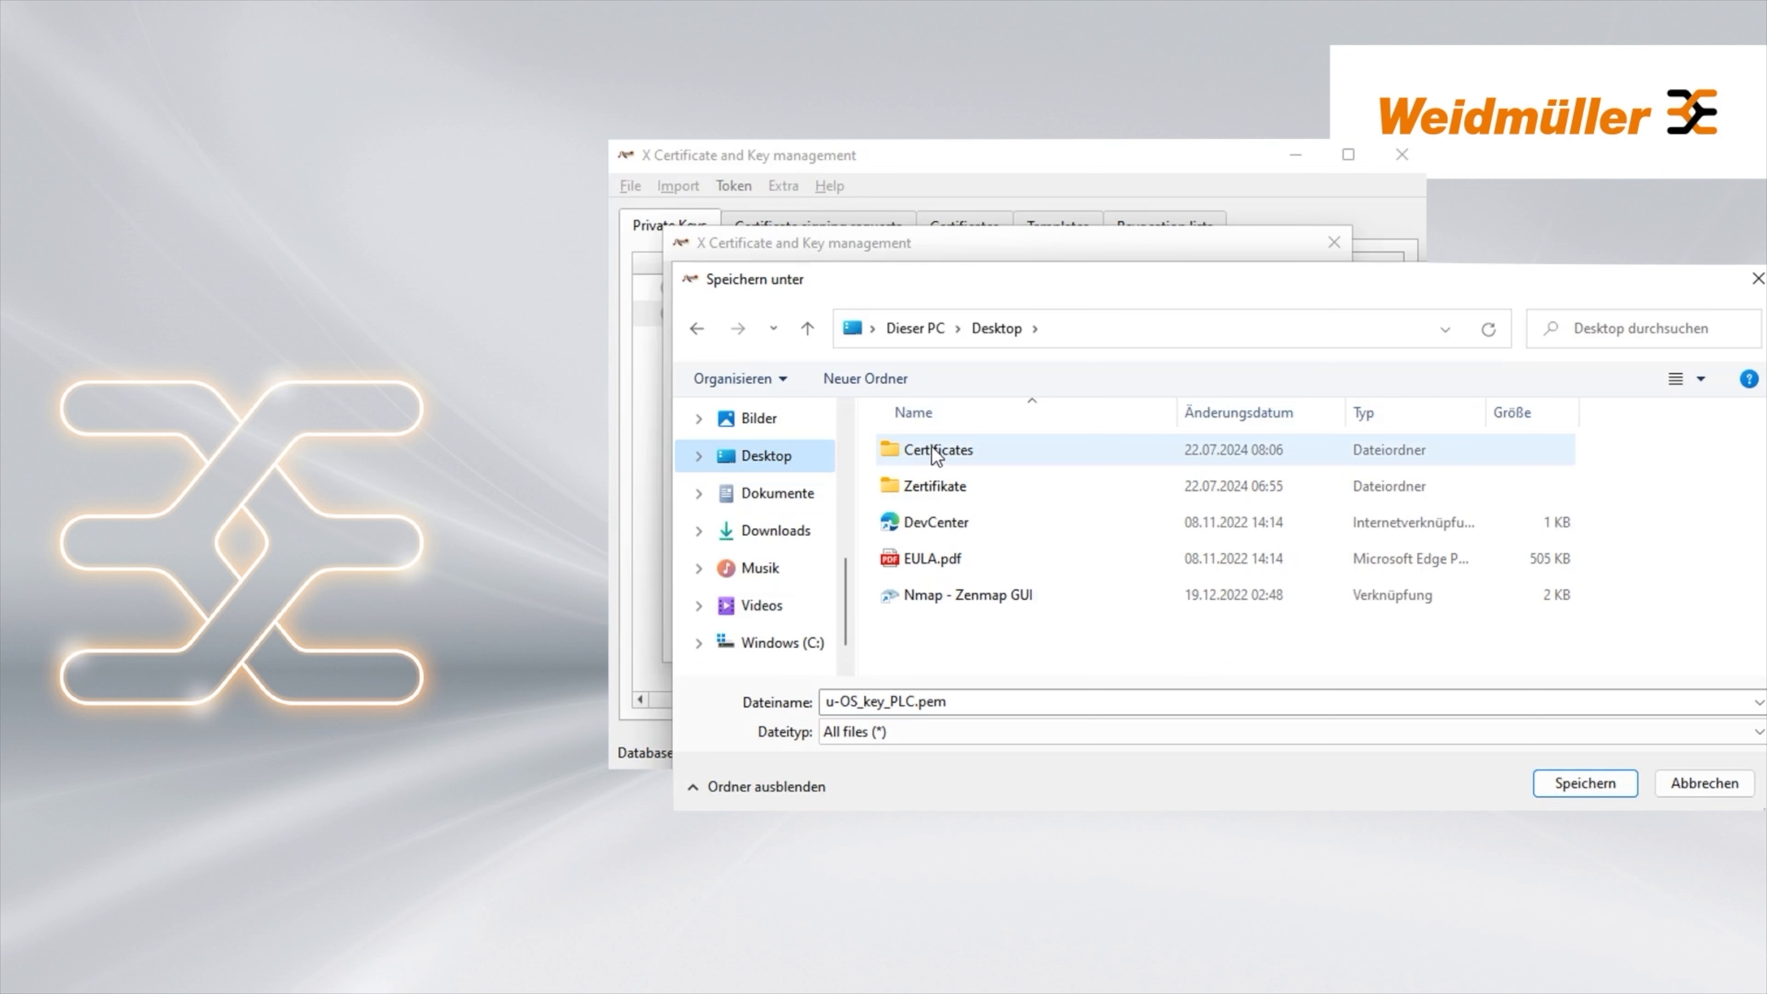
double_click(932, 449)
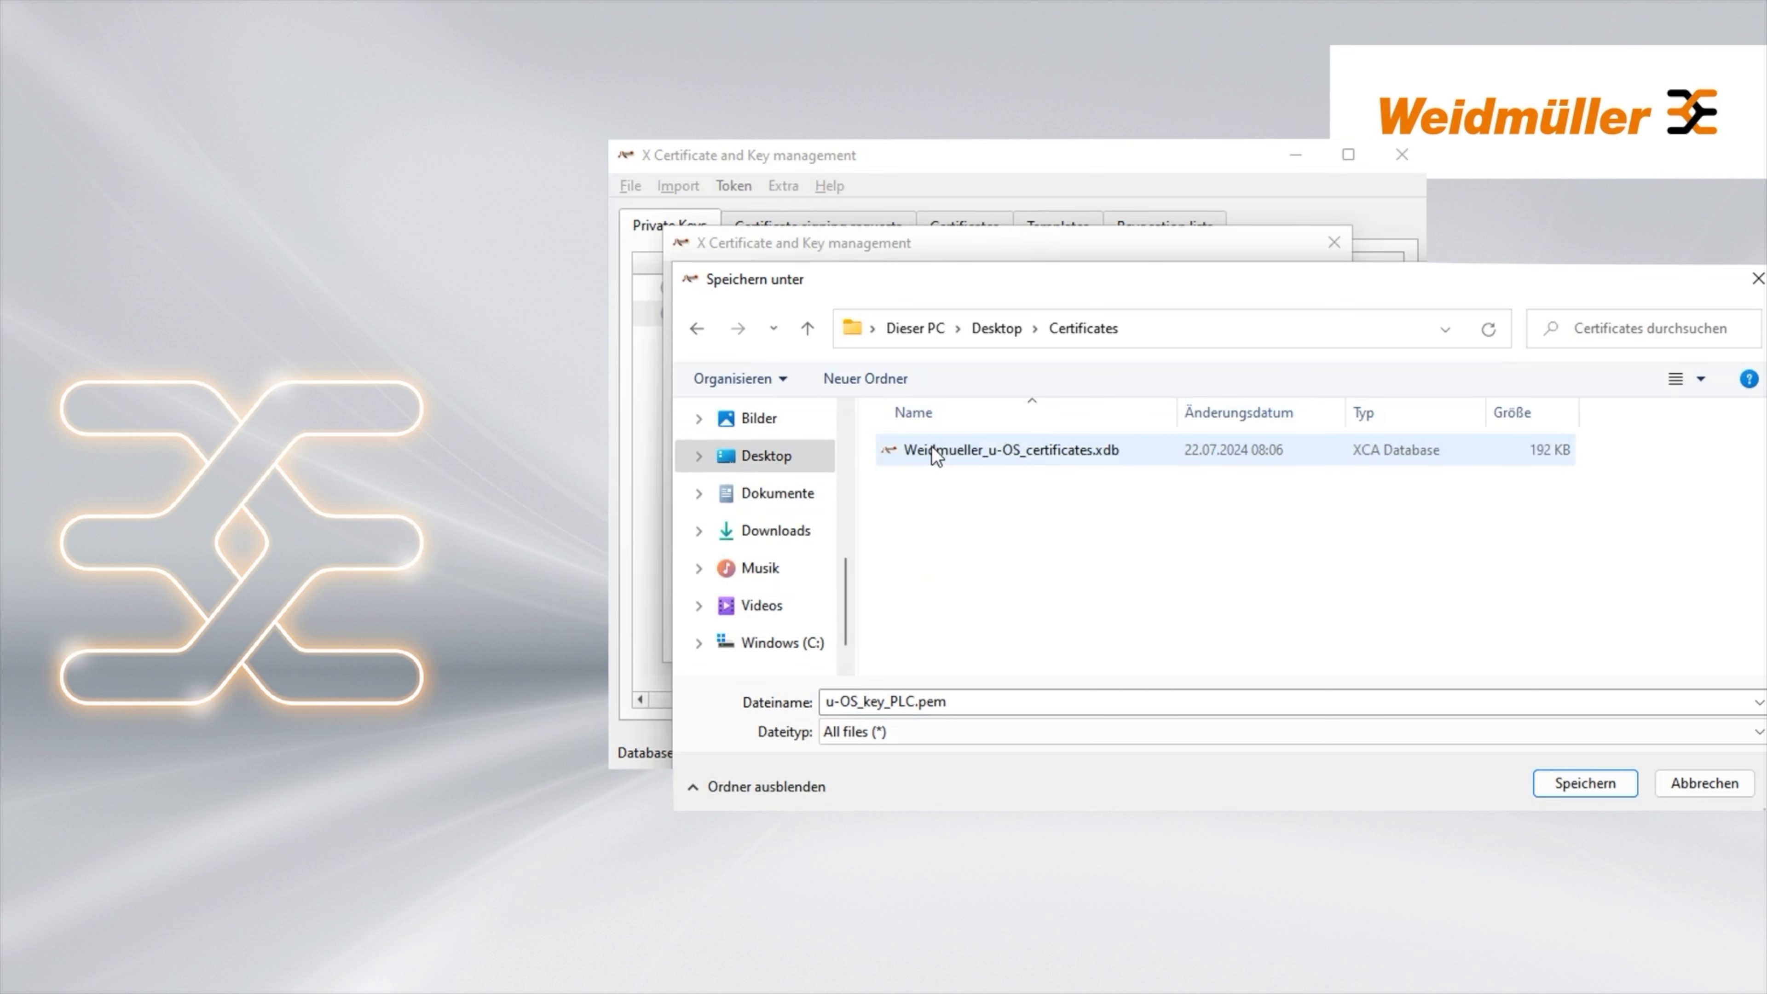
click(1562, 786)
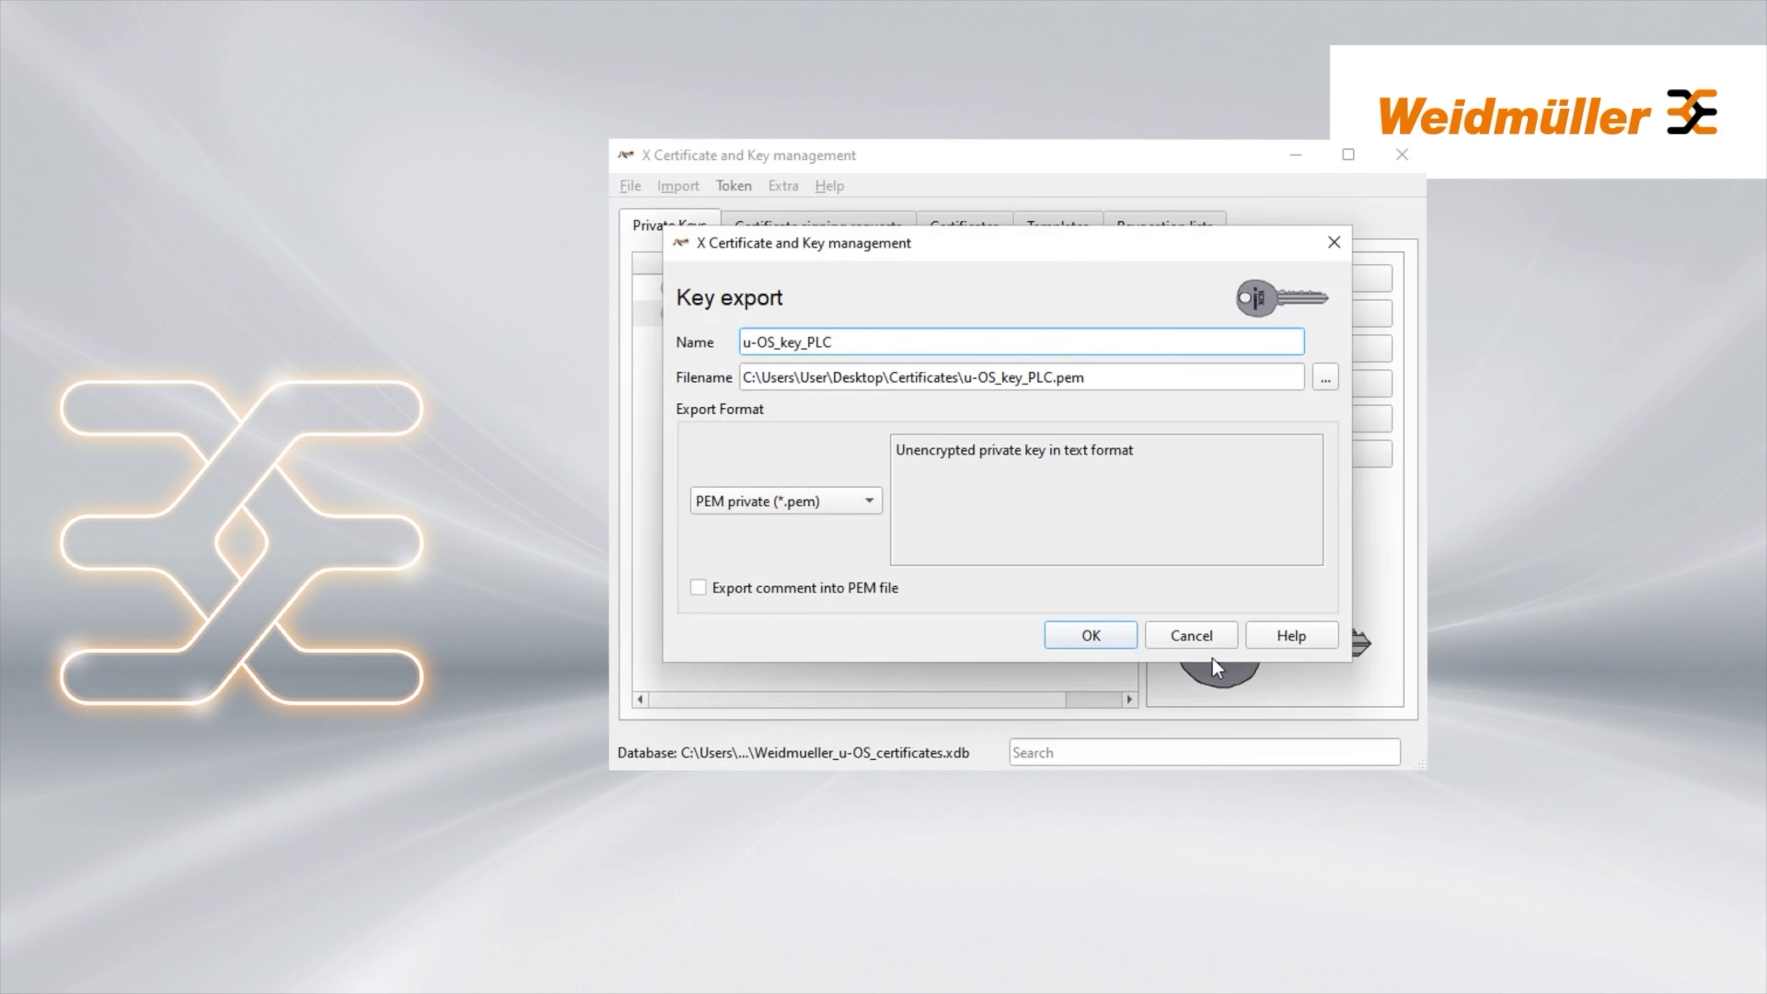
click(1105, 635)
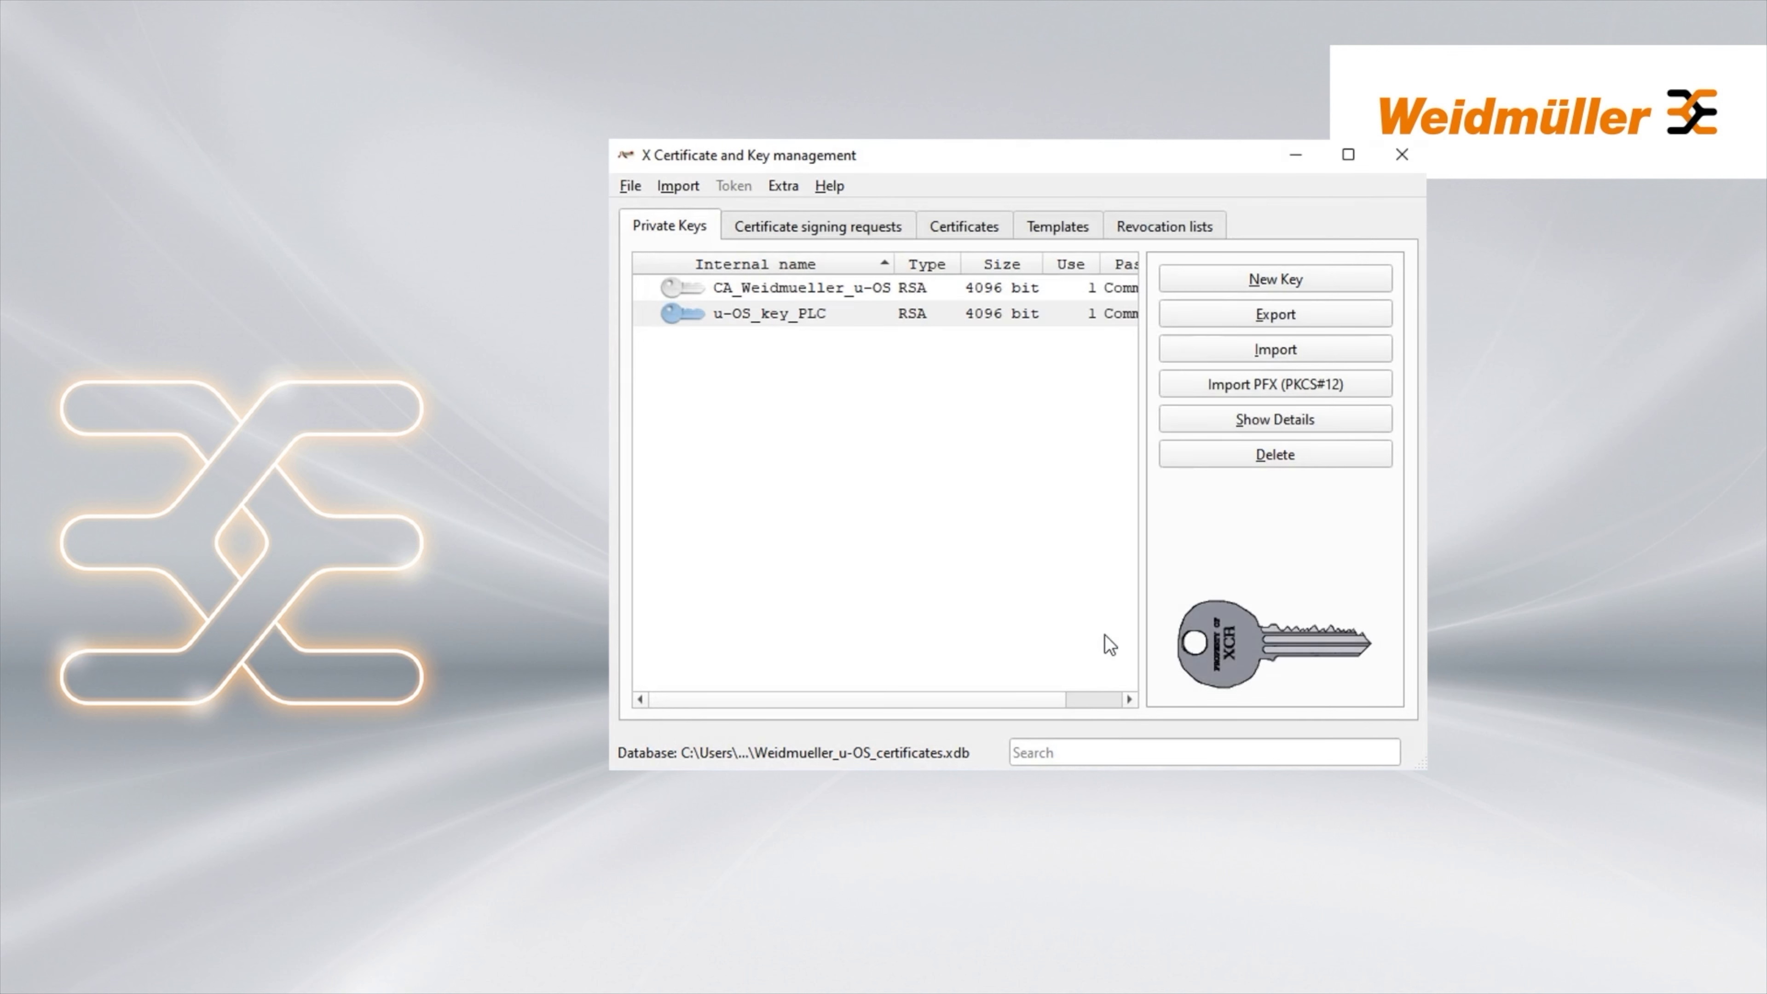
Export u-OS_cert_PLC in PEM format, renamed to u-OS_cert_PLC.pem, into Desktop\Certificates
click(974, 226)
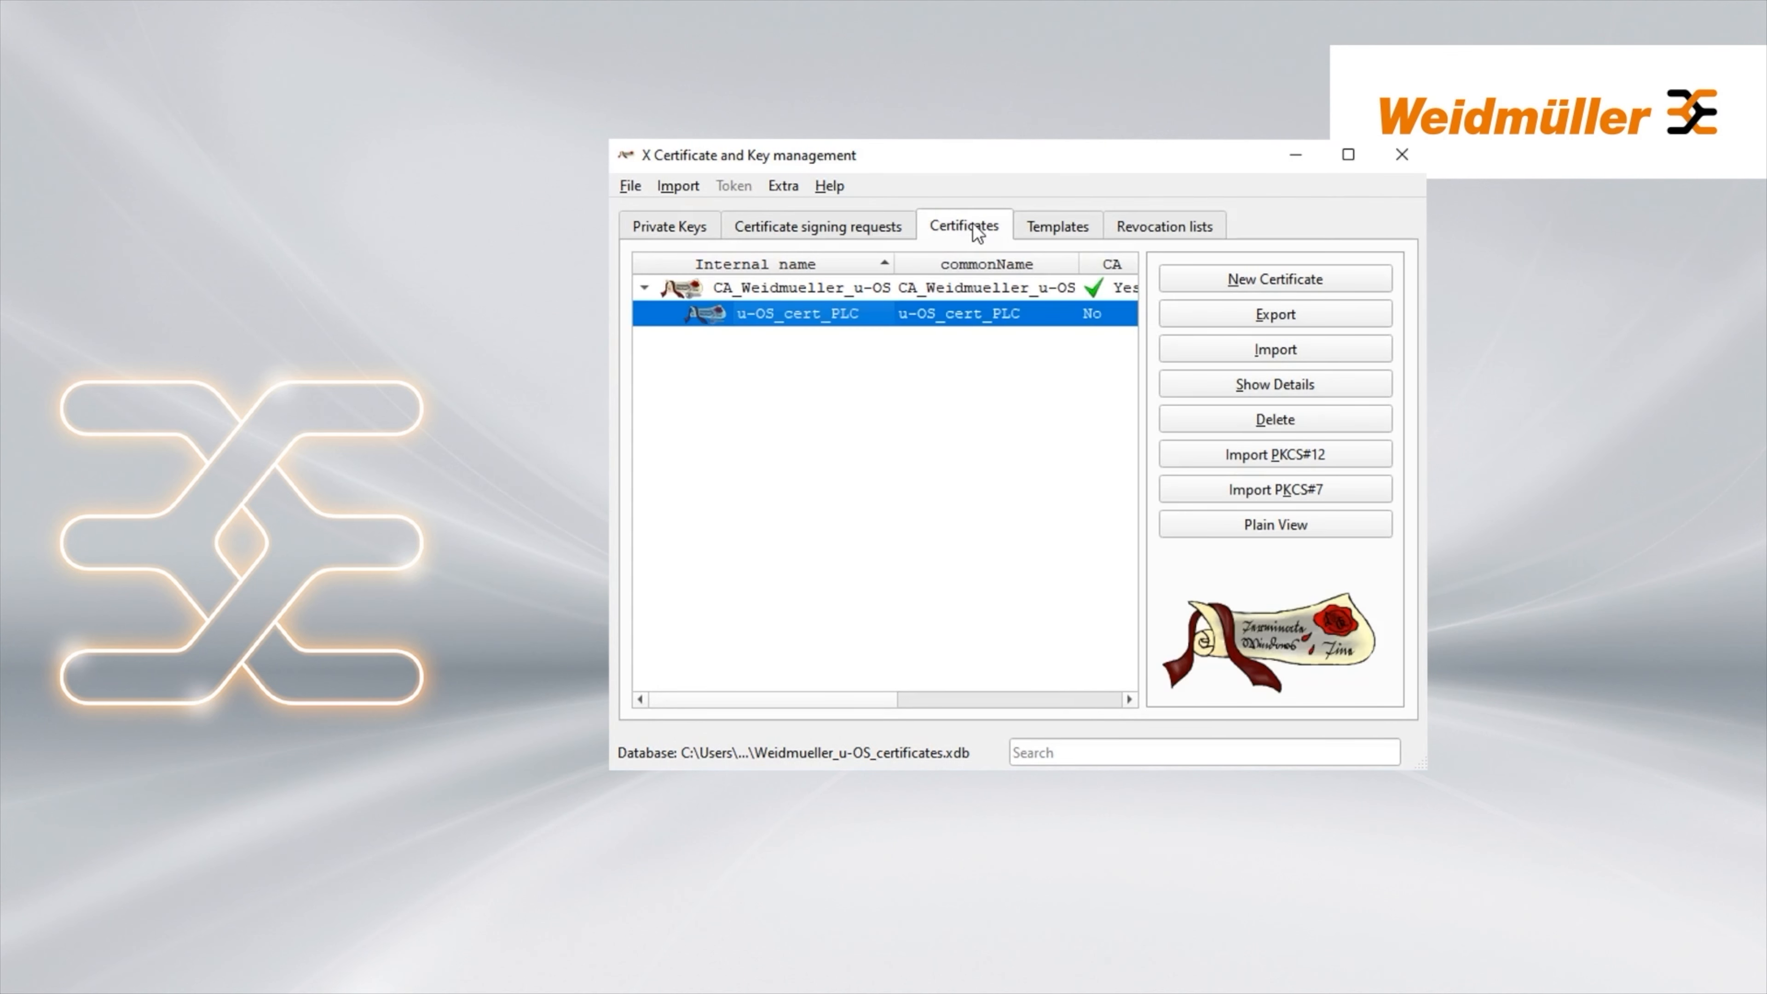
click(1214, 319)
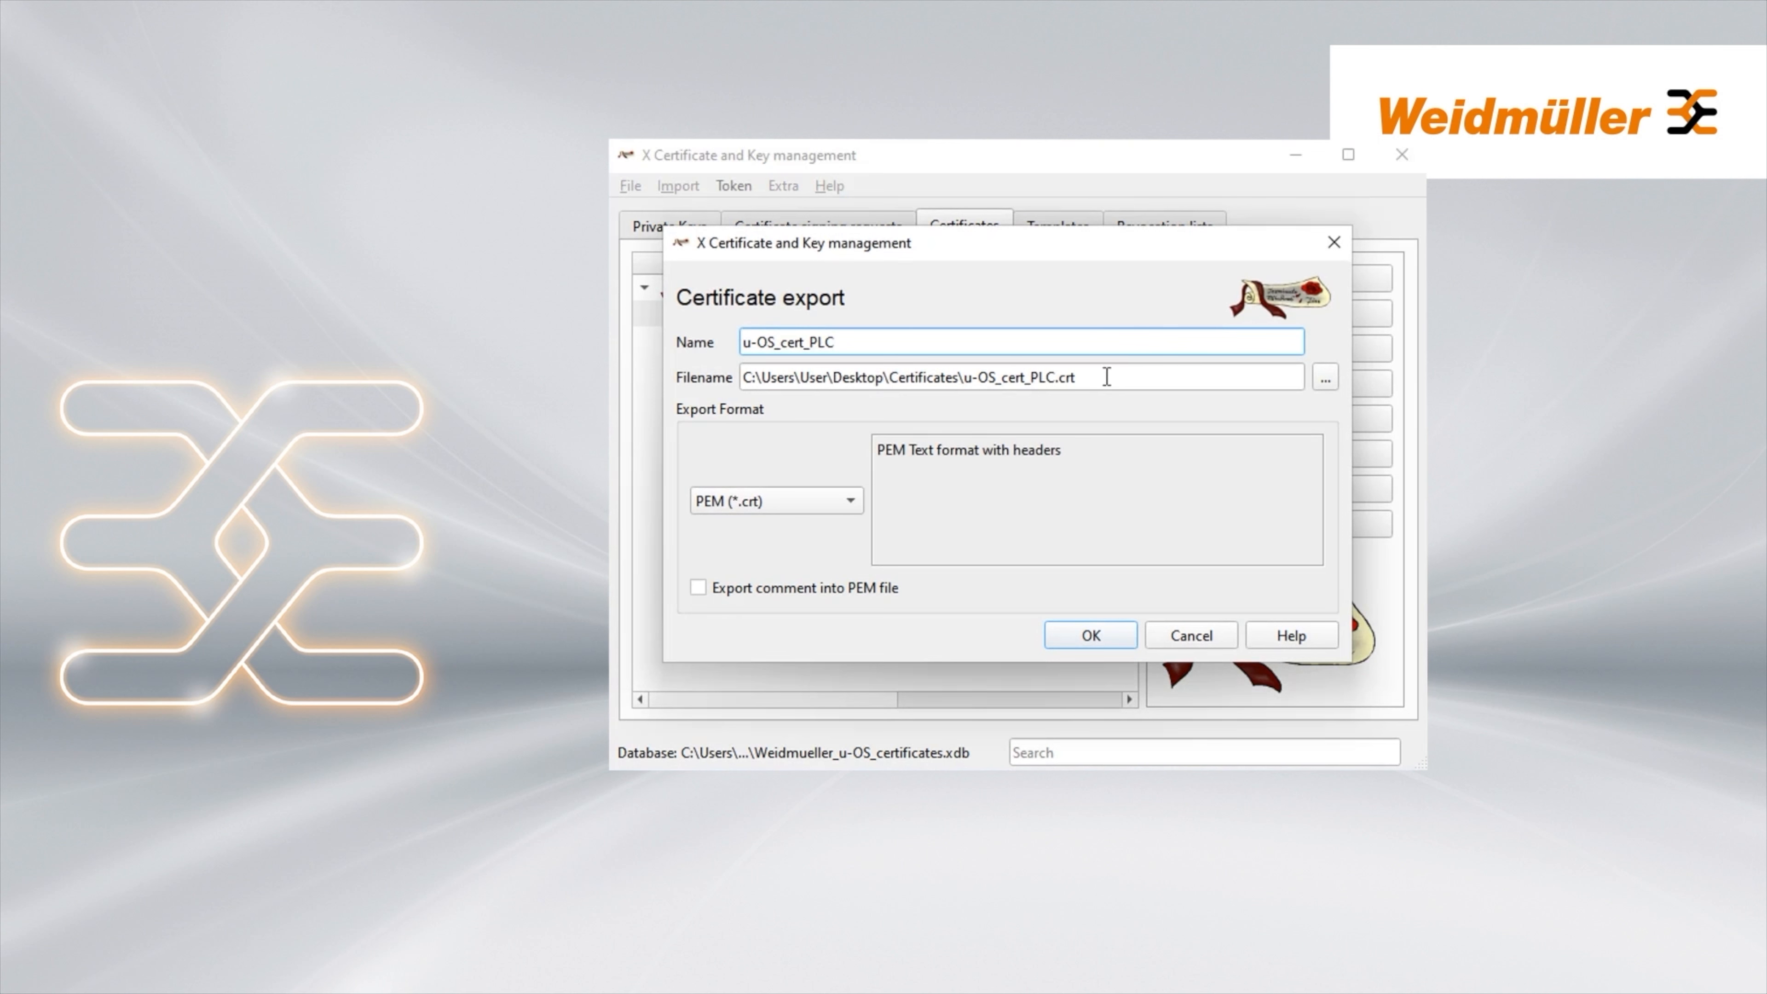
click(852, 500)
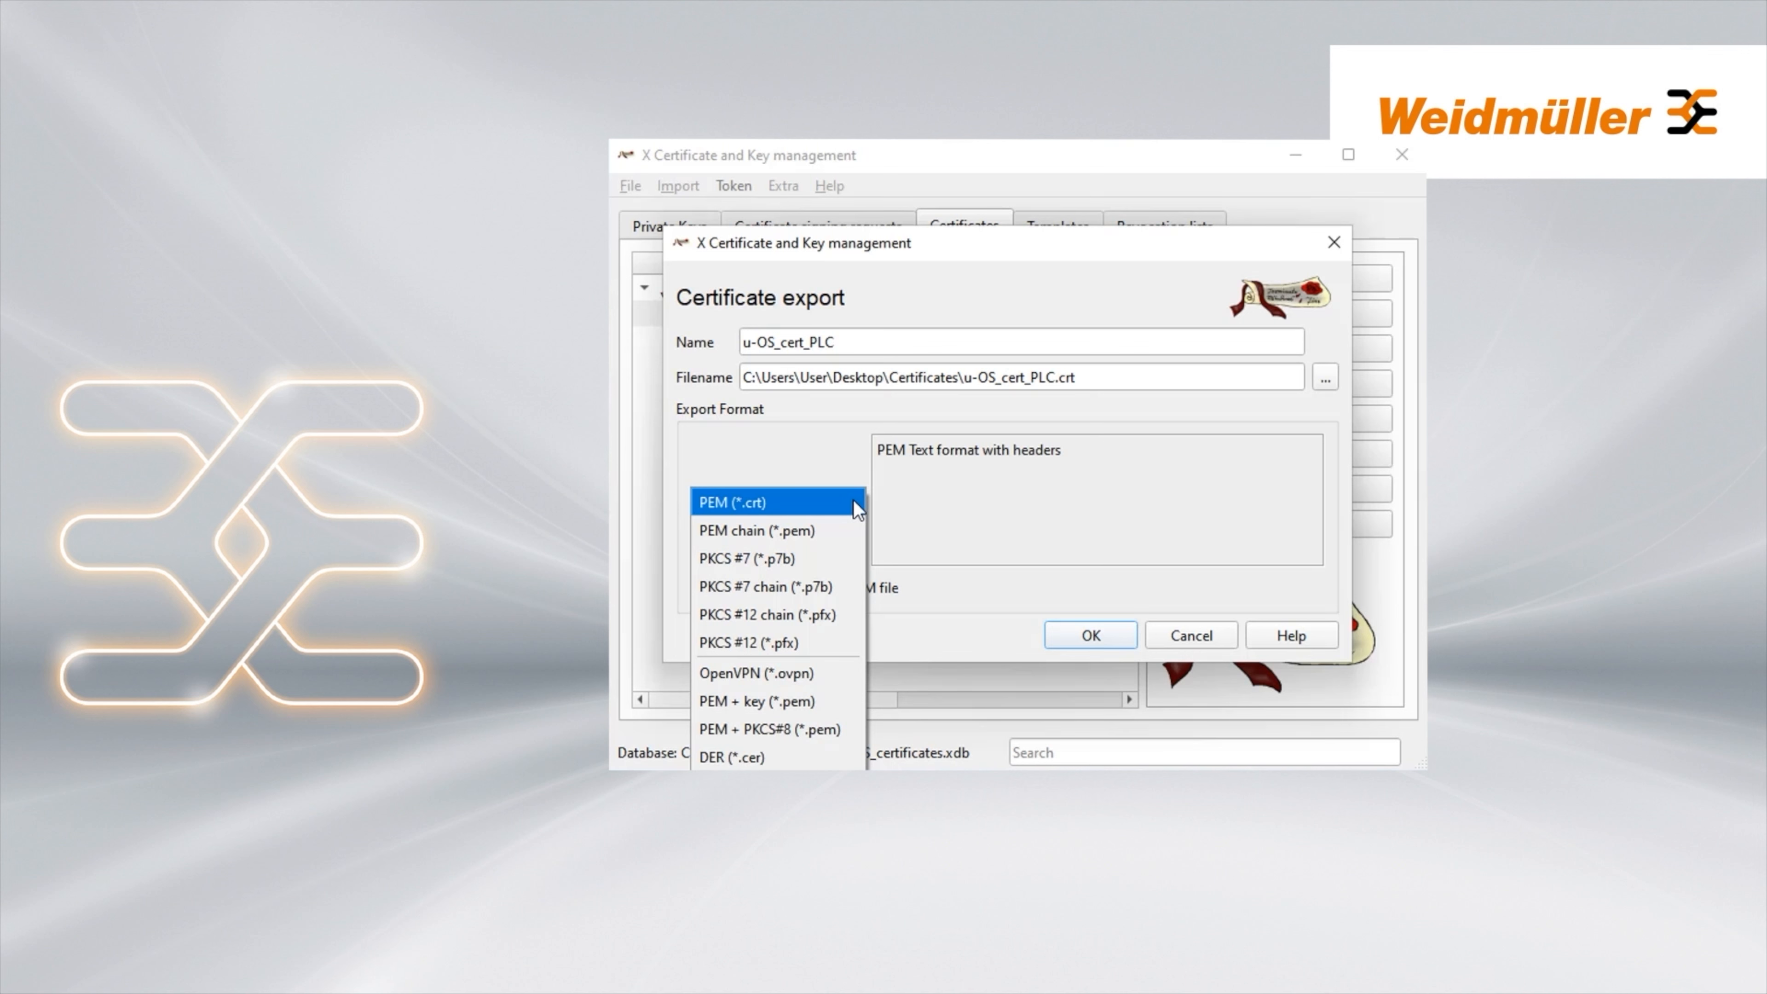
click(852, 500)
click(1325, 381)
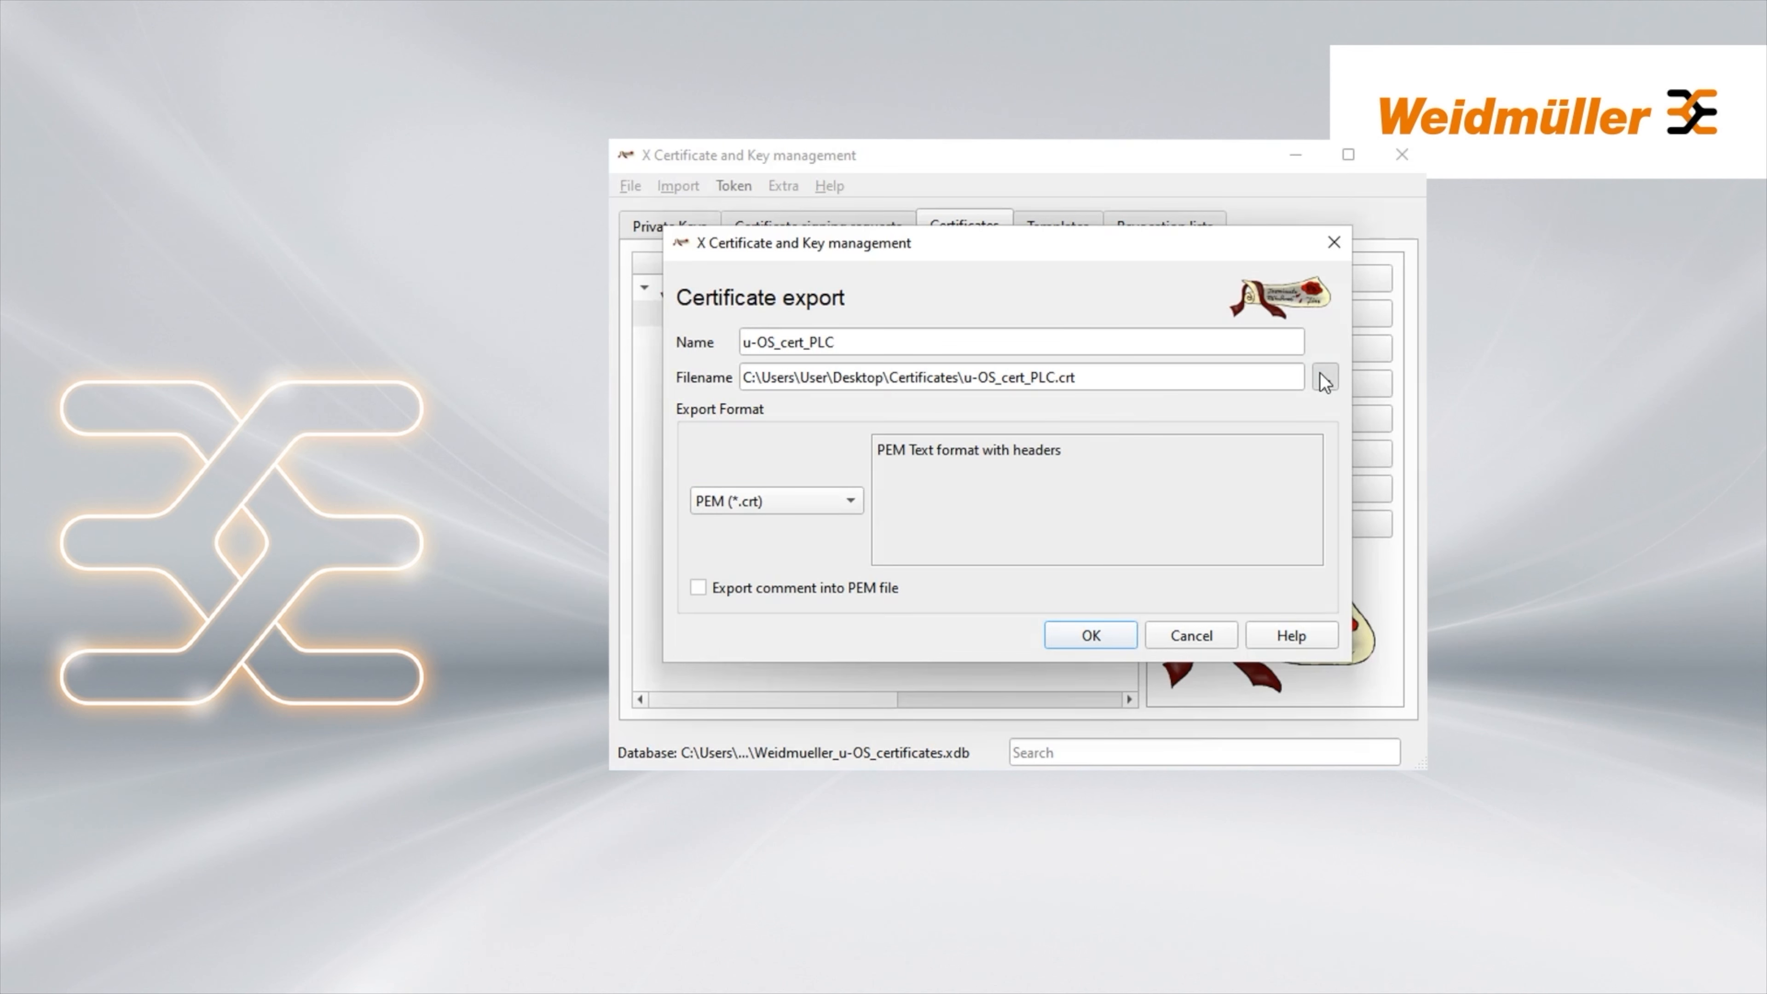
click(957, 704)
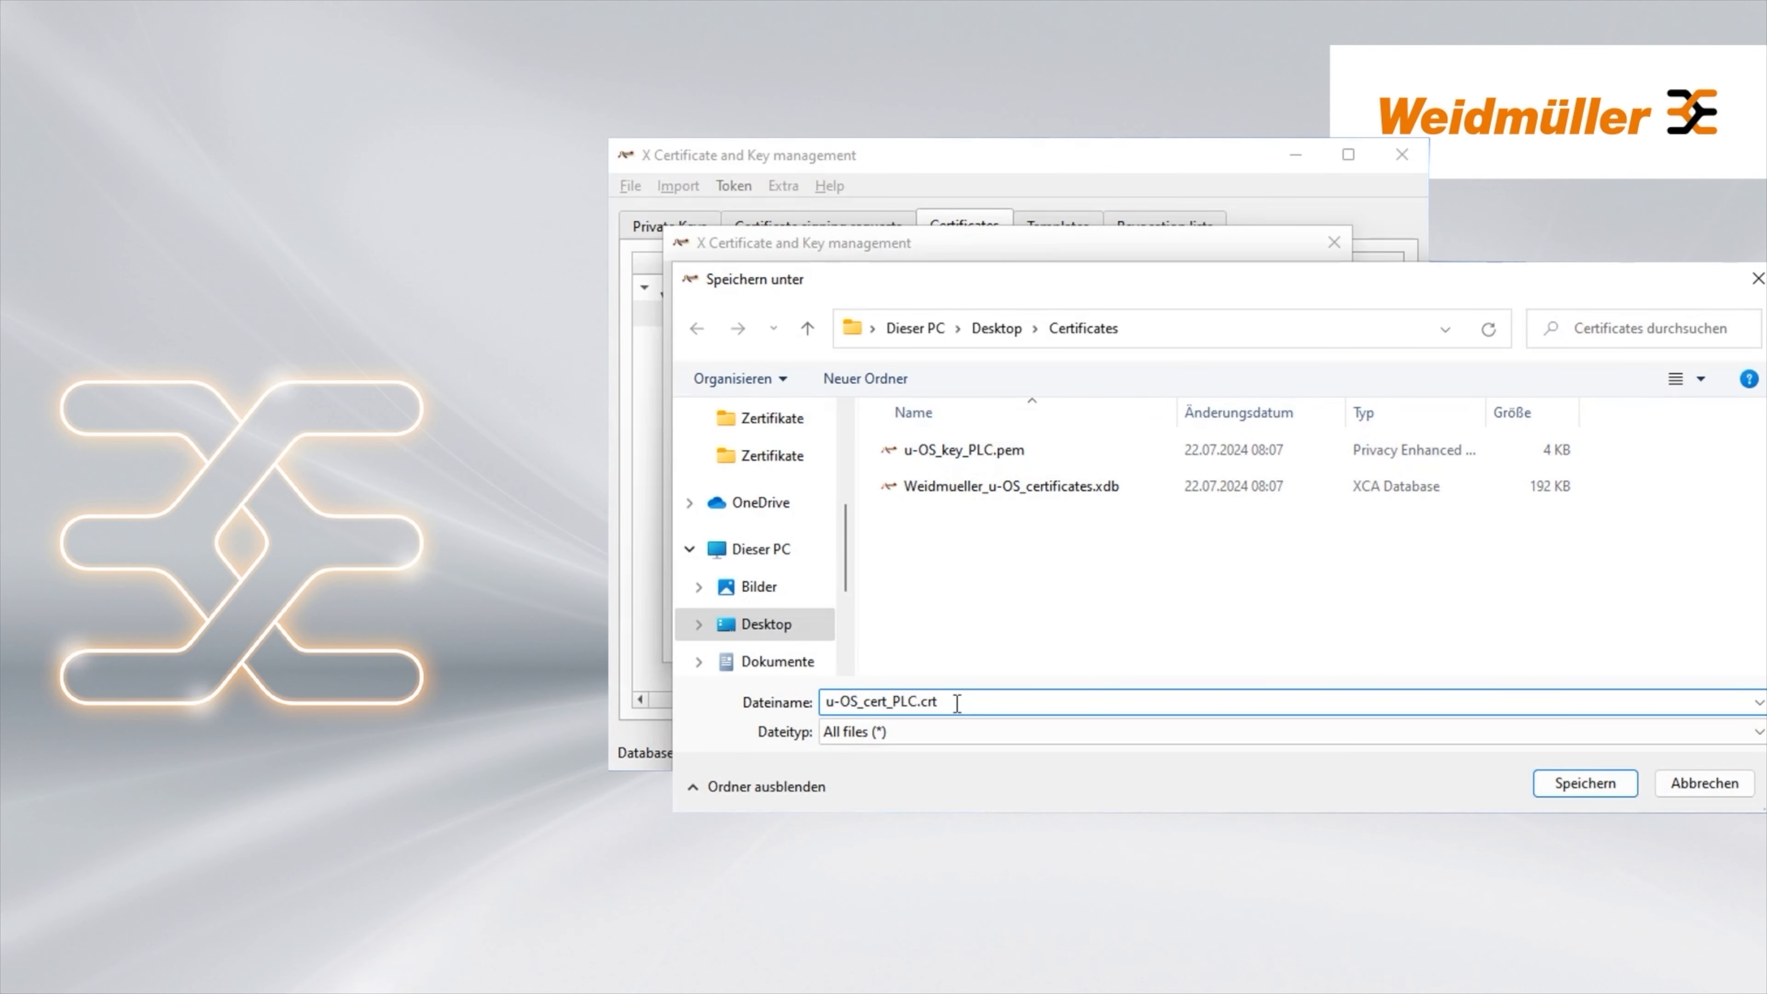
key(BackSpace)
key(BackSpace)
key(BackSpace)
text(pem)
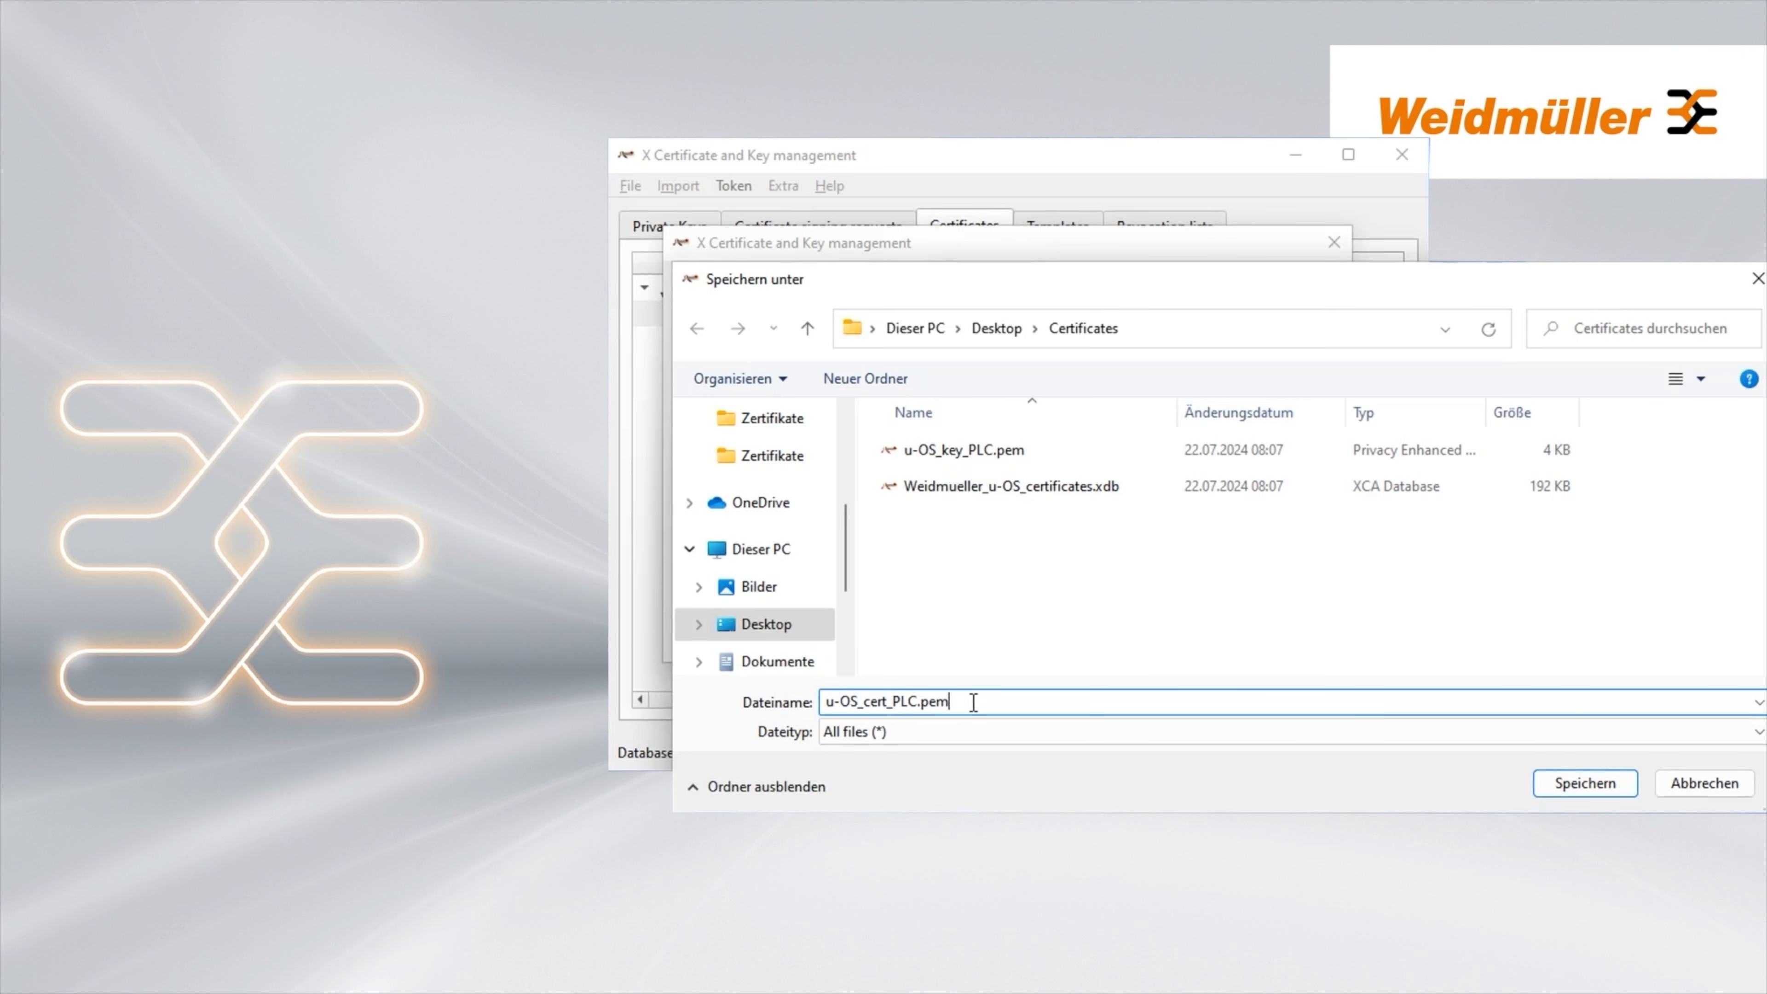
click(1585, 783)
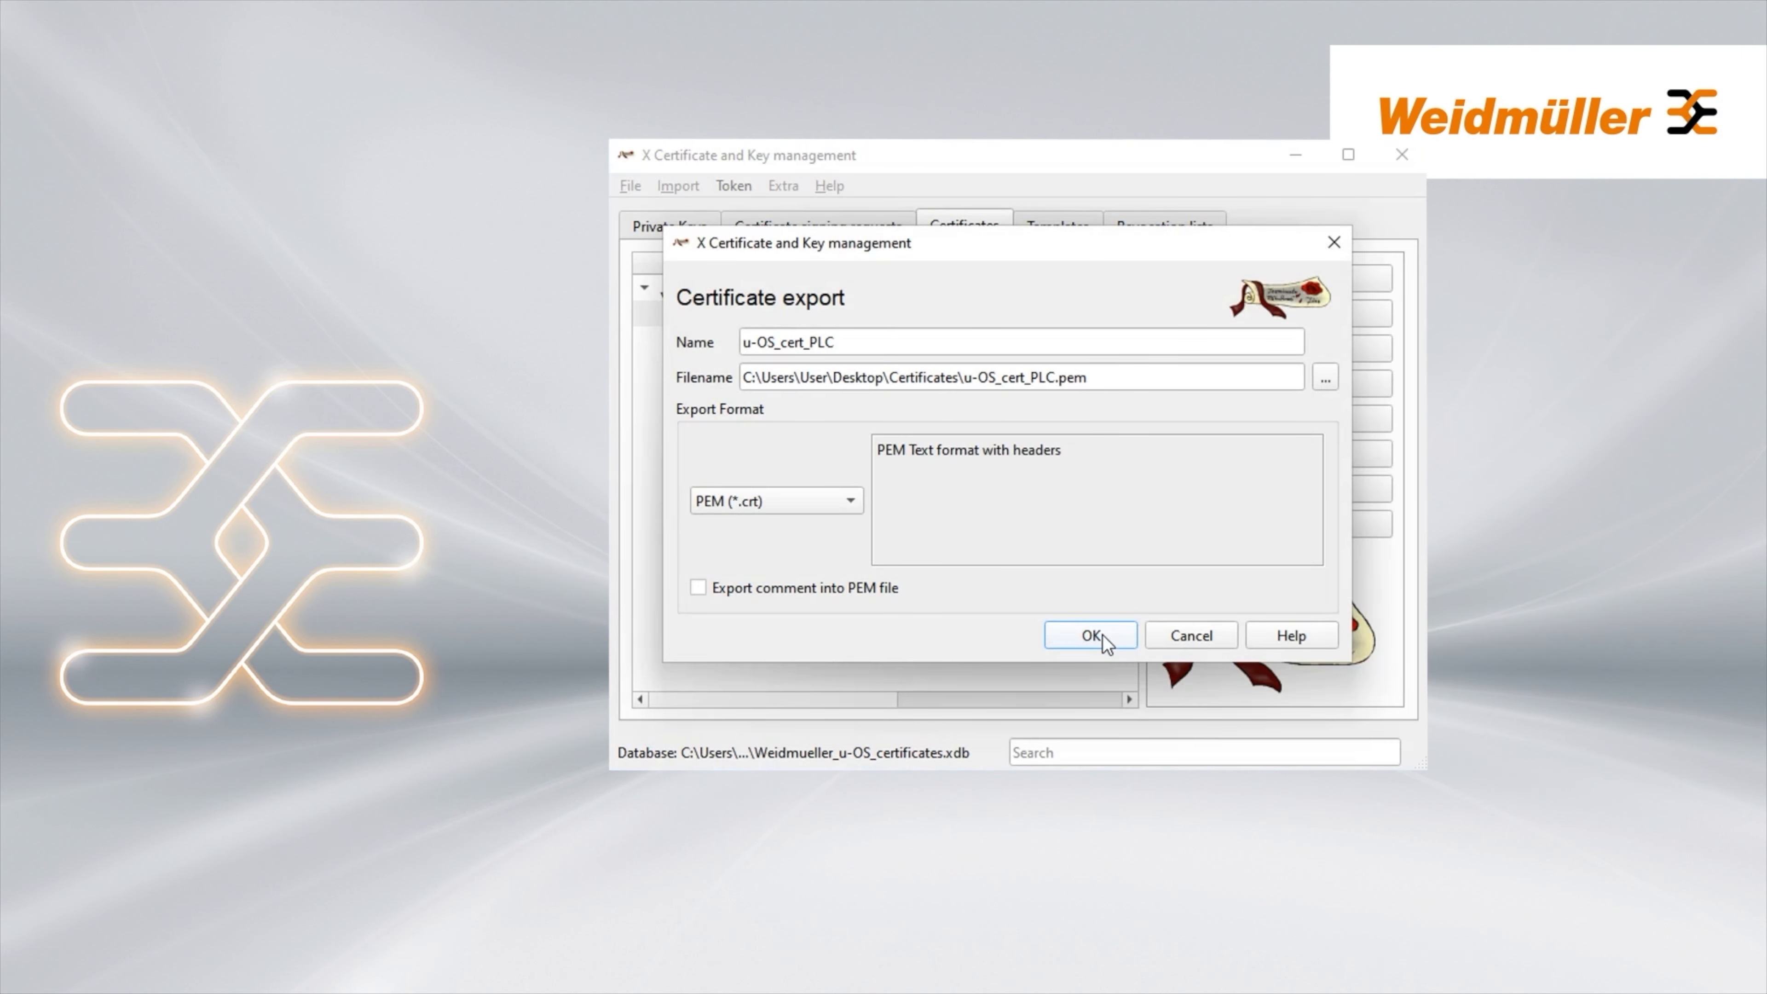
click(1090, 636)
click(938, 284)
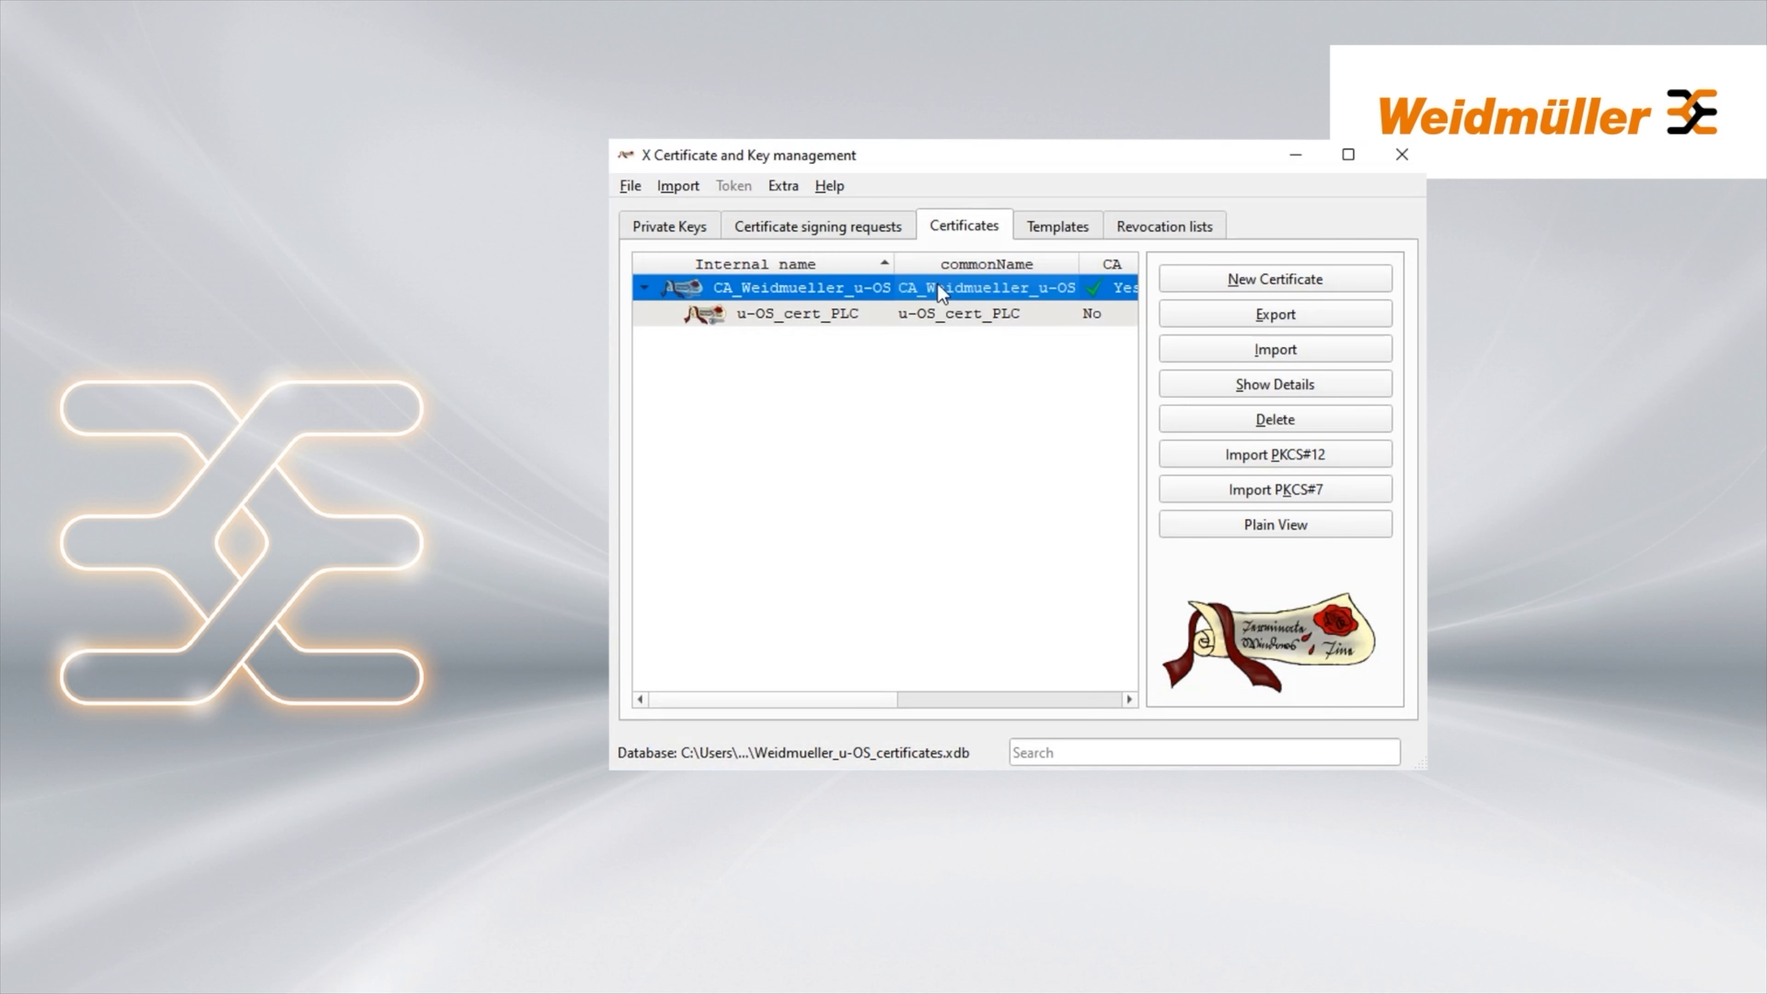
Save the CA certificate as CA_Weidmueller_u-OS.crt into the Desktop Certificates folder
click(1289, 315)
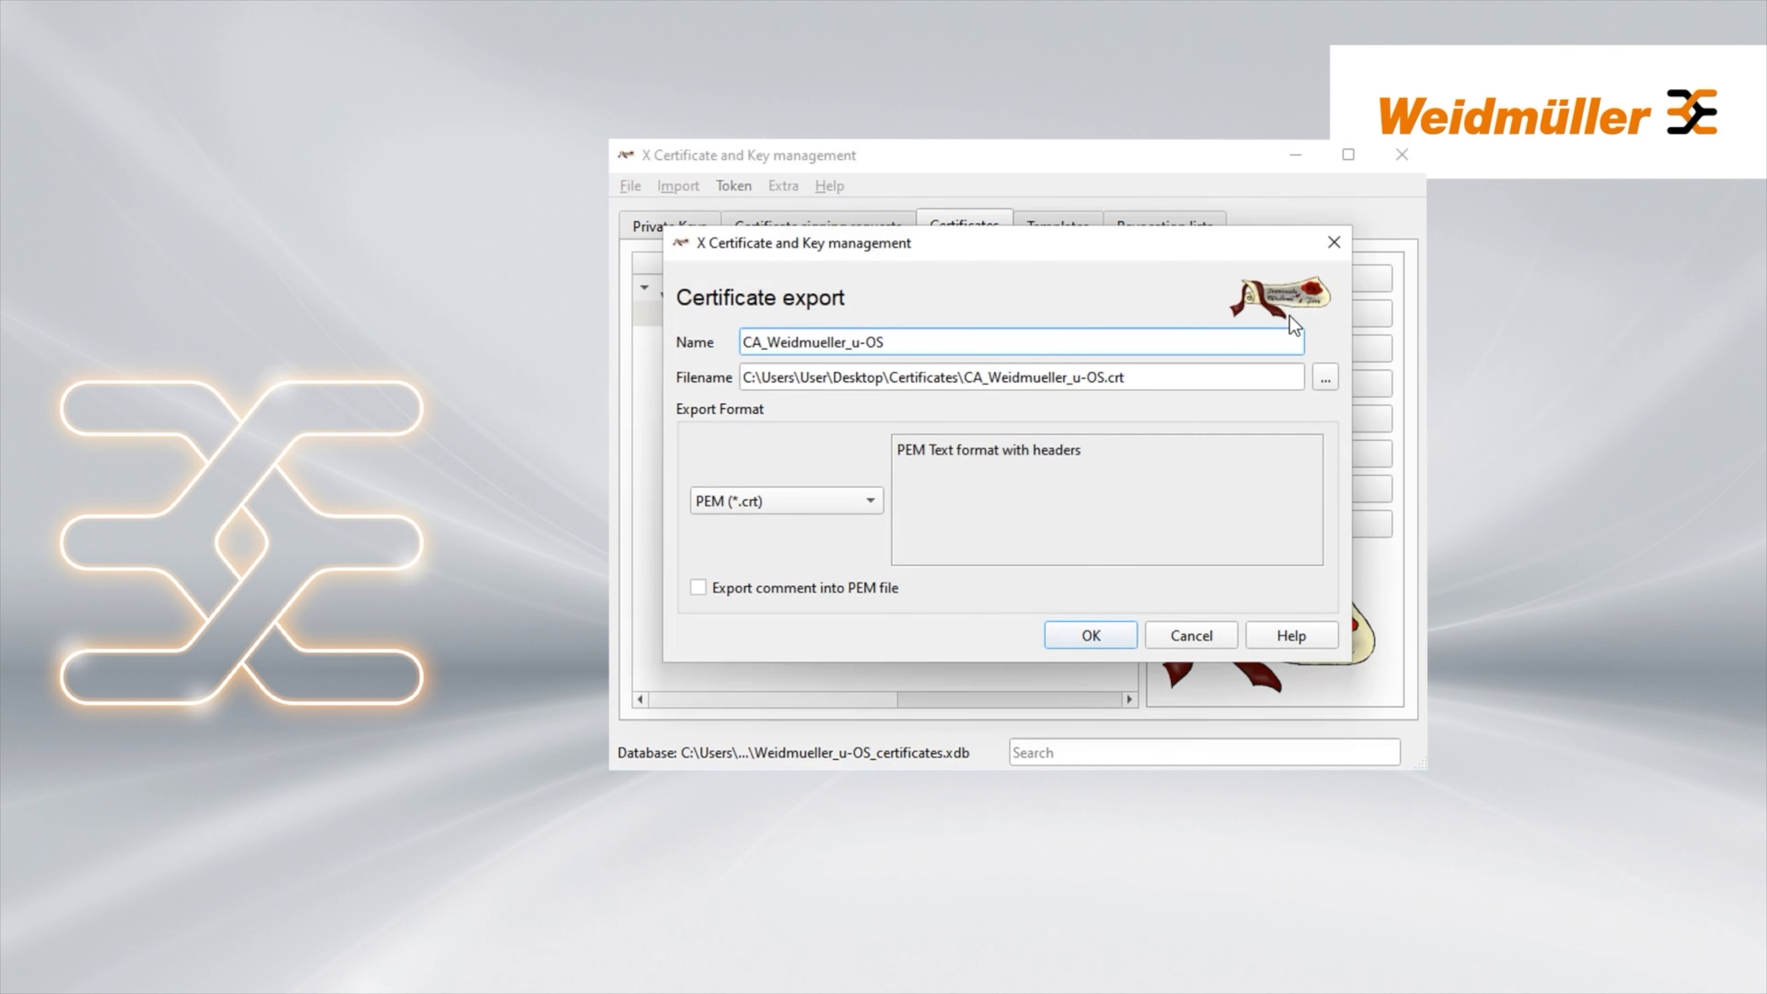
click(1326, 378)
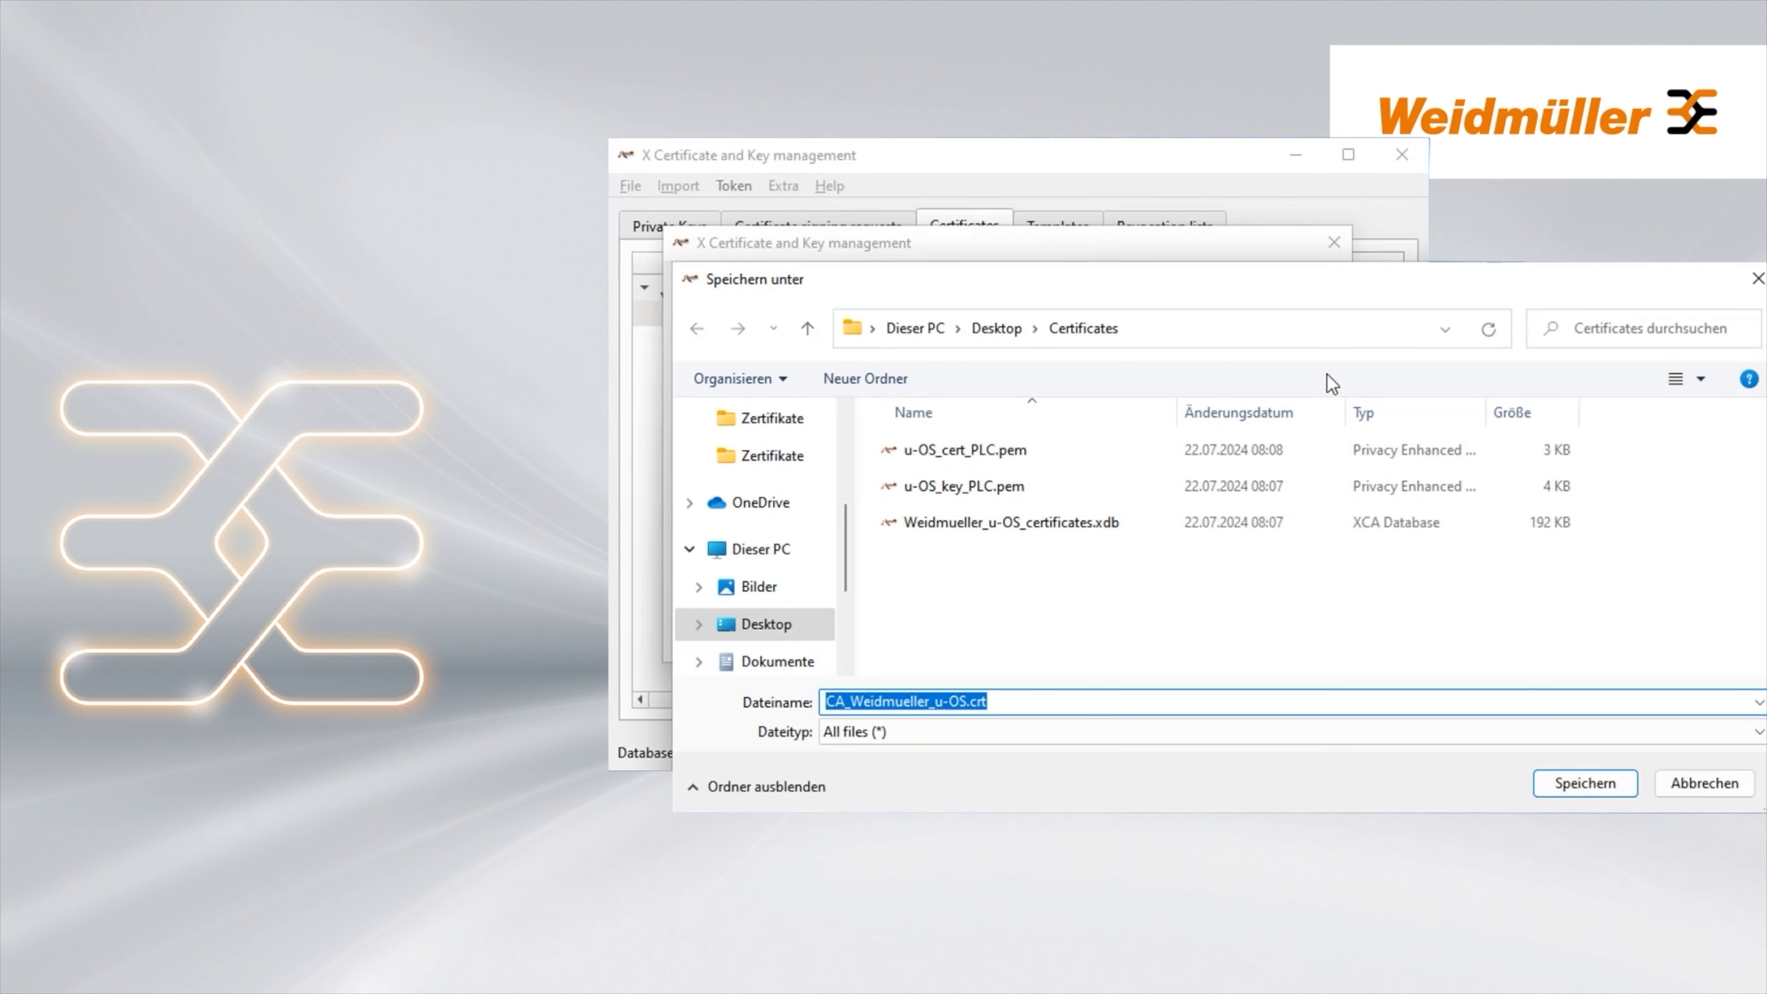
click(1587, 784)
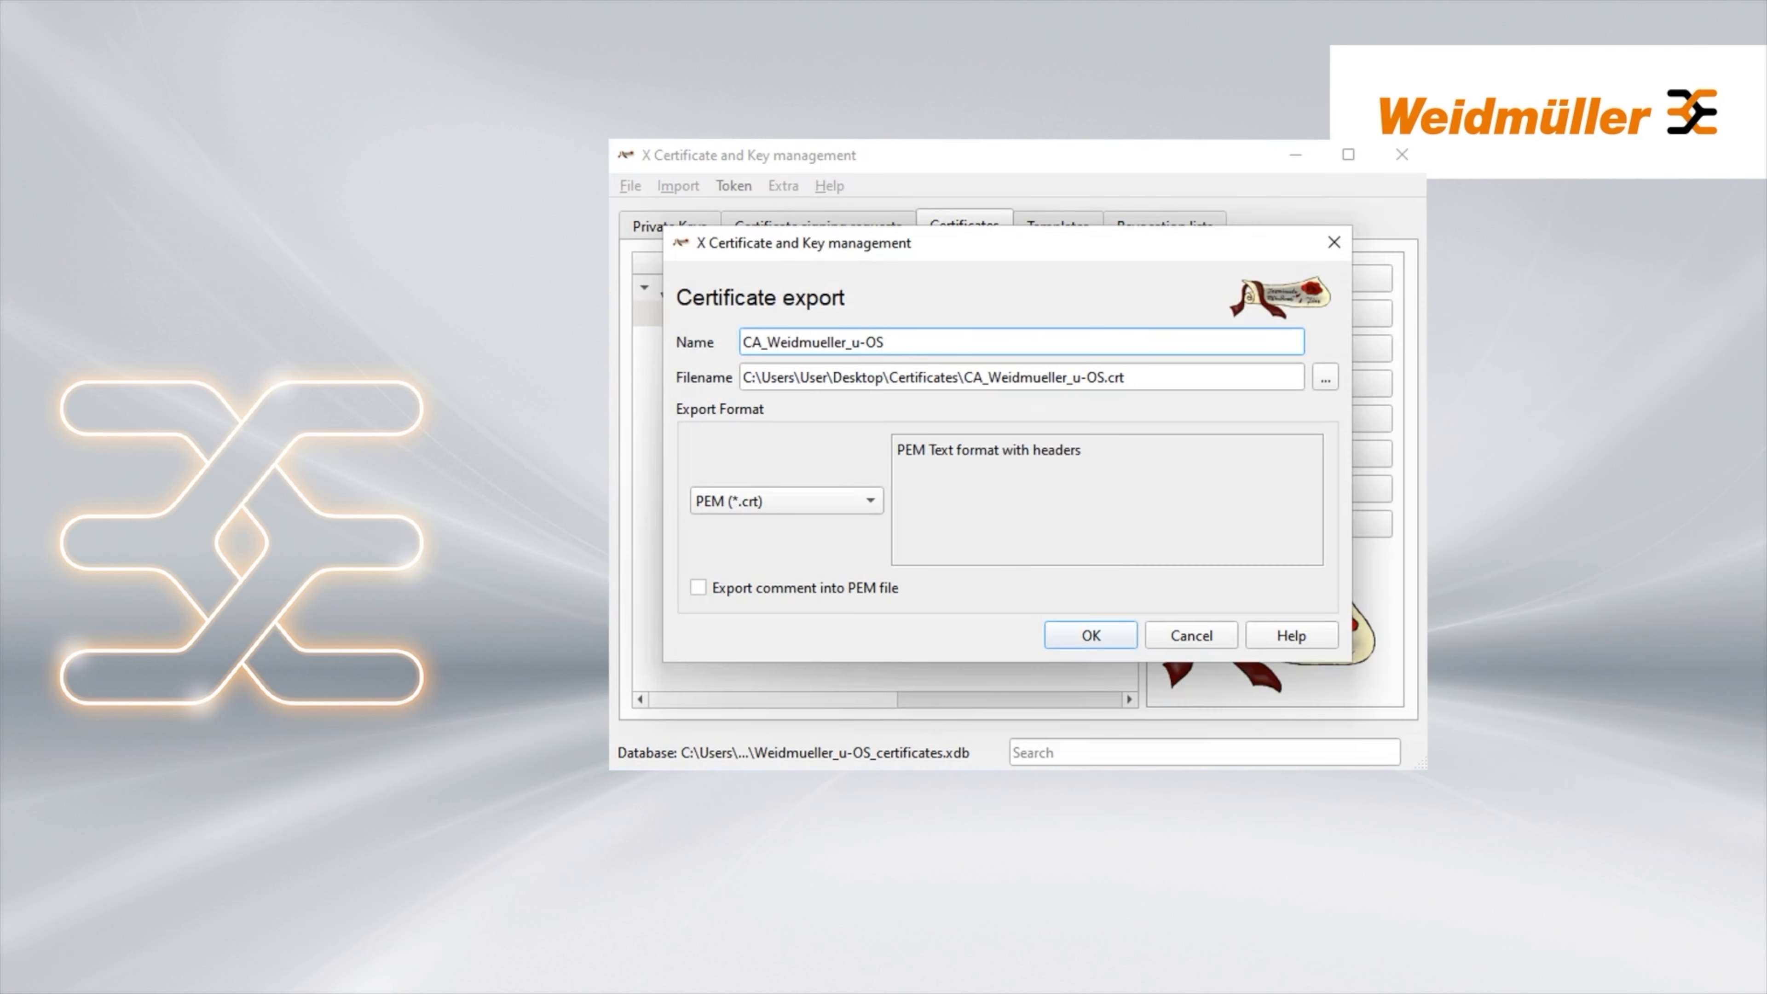
click(1101, 636)
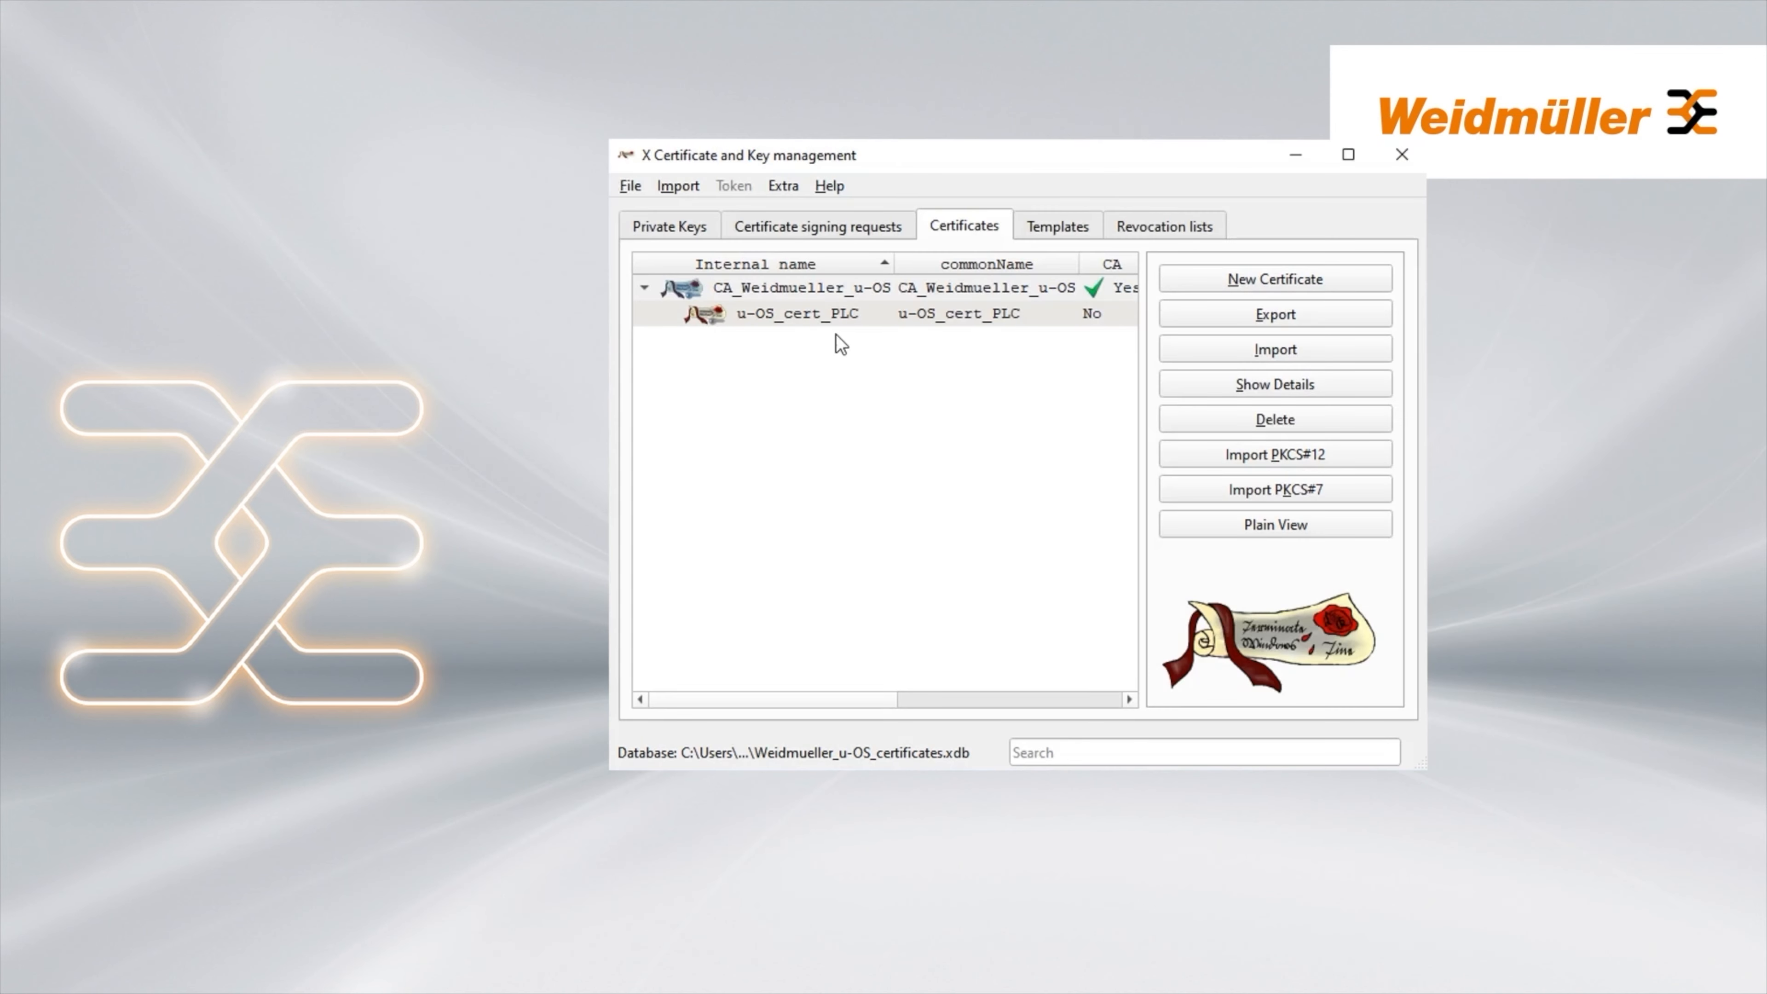
Launch the local computer certificate manager from a 'cert' search, approving the UAC prompt
key(super)
text(cert)
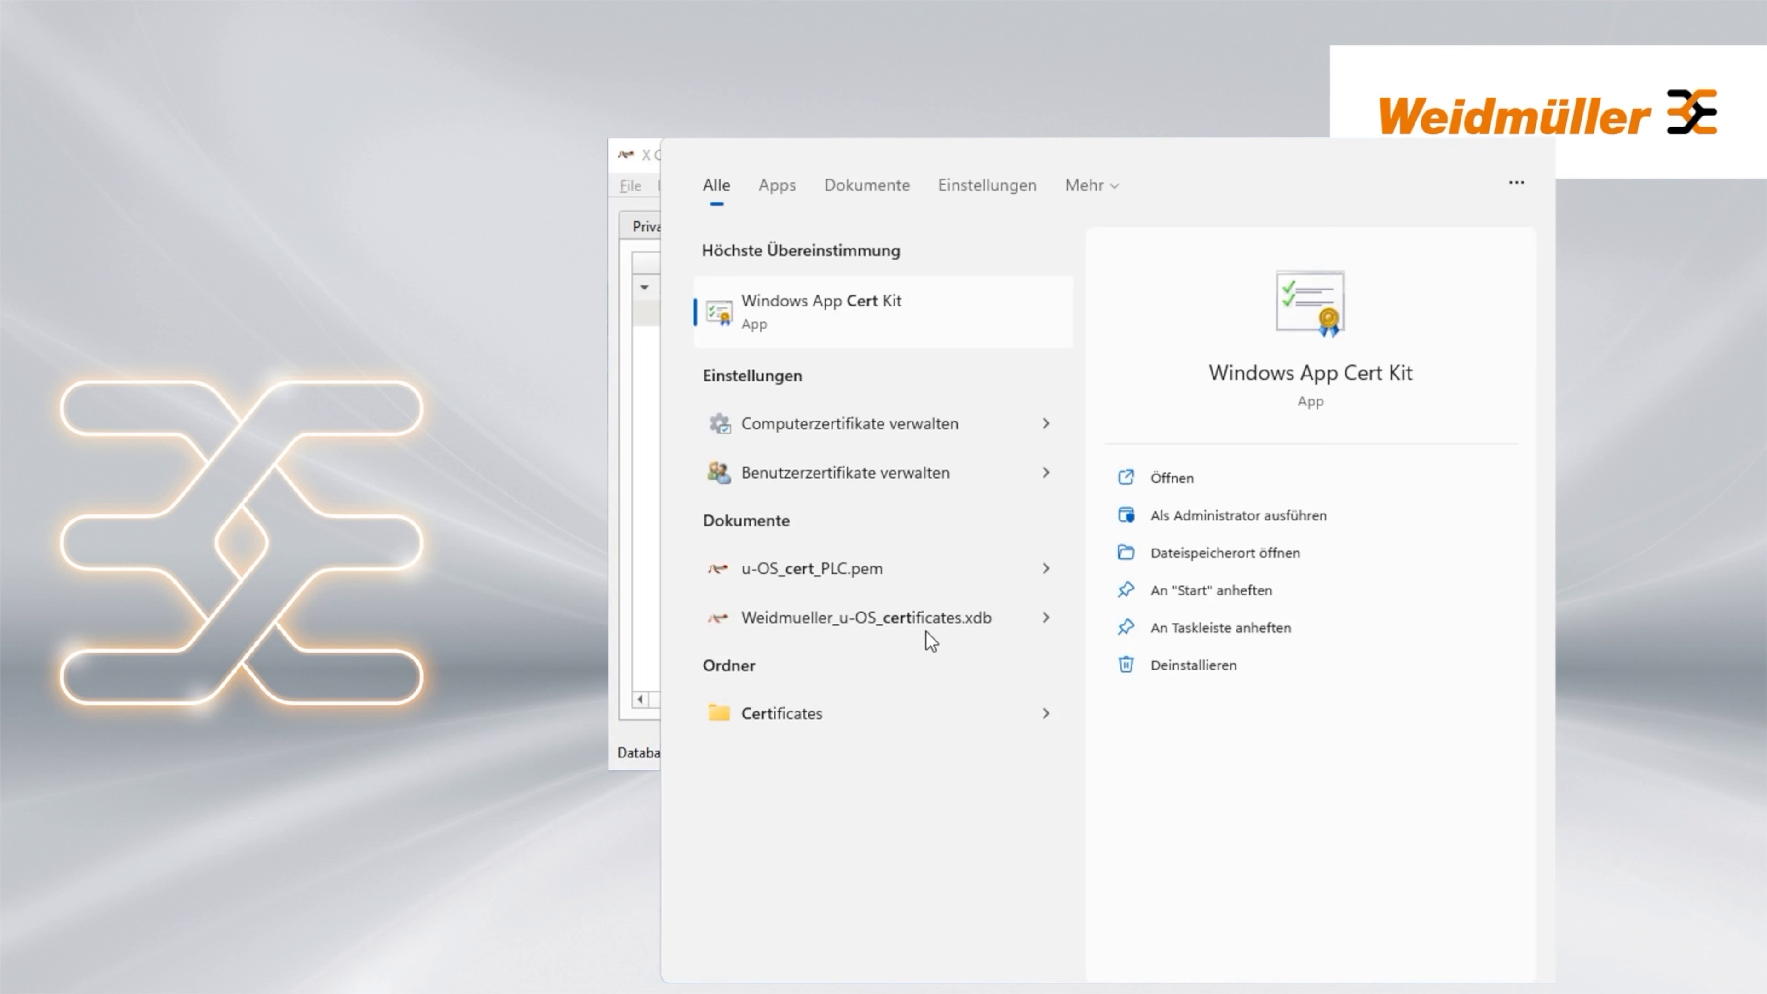
click(897, 423)
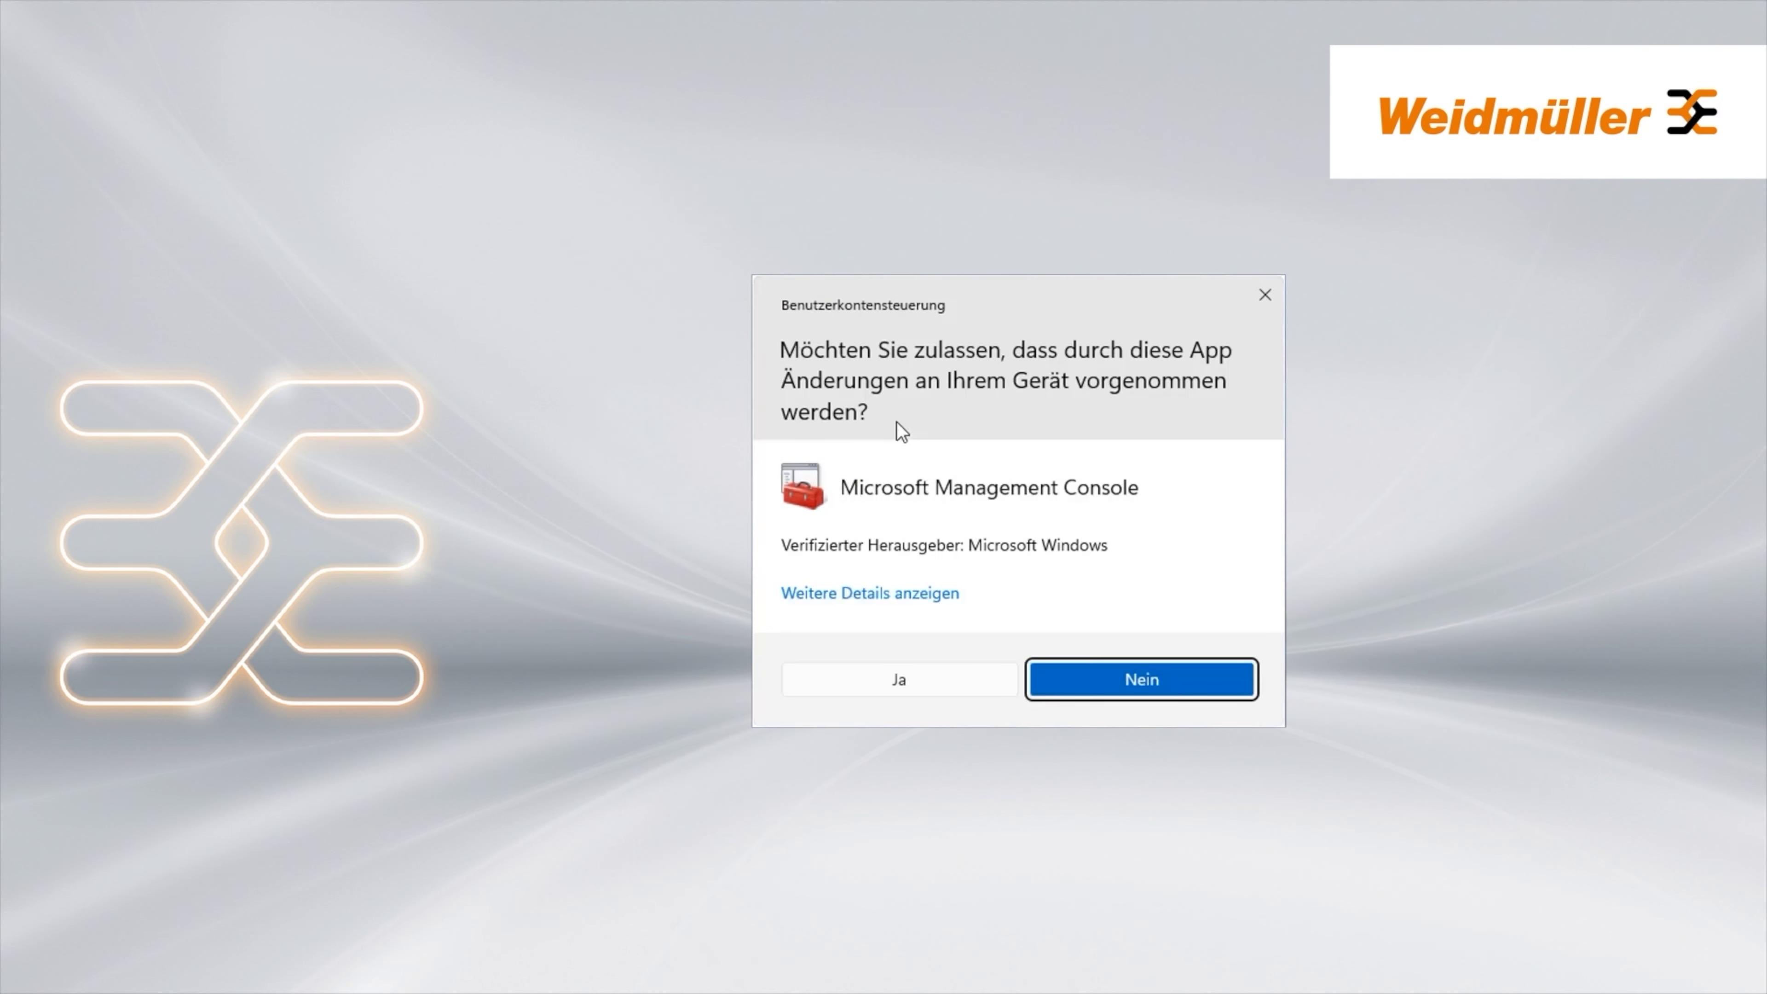
click(923, 677)
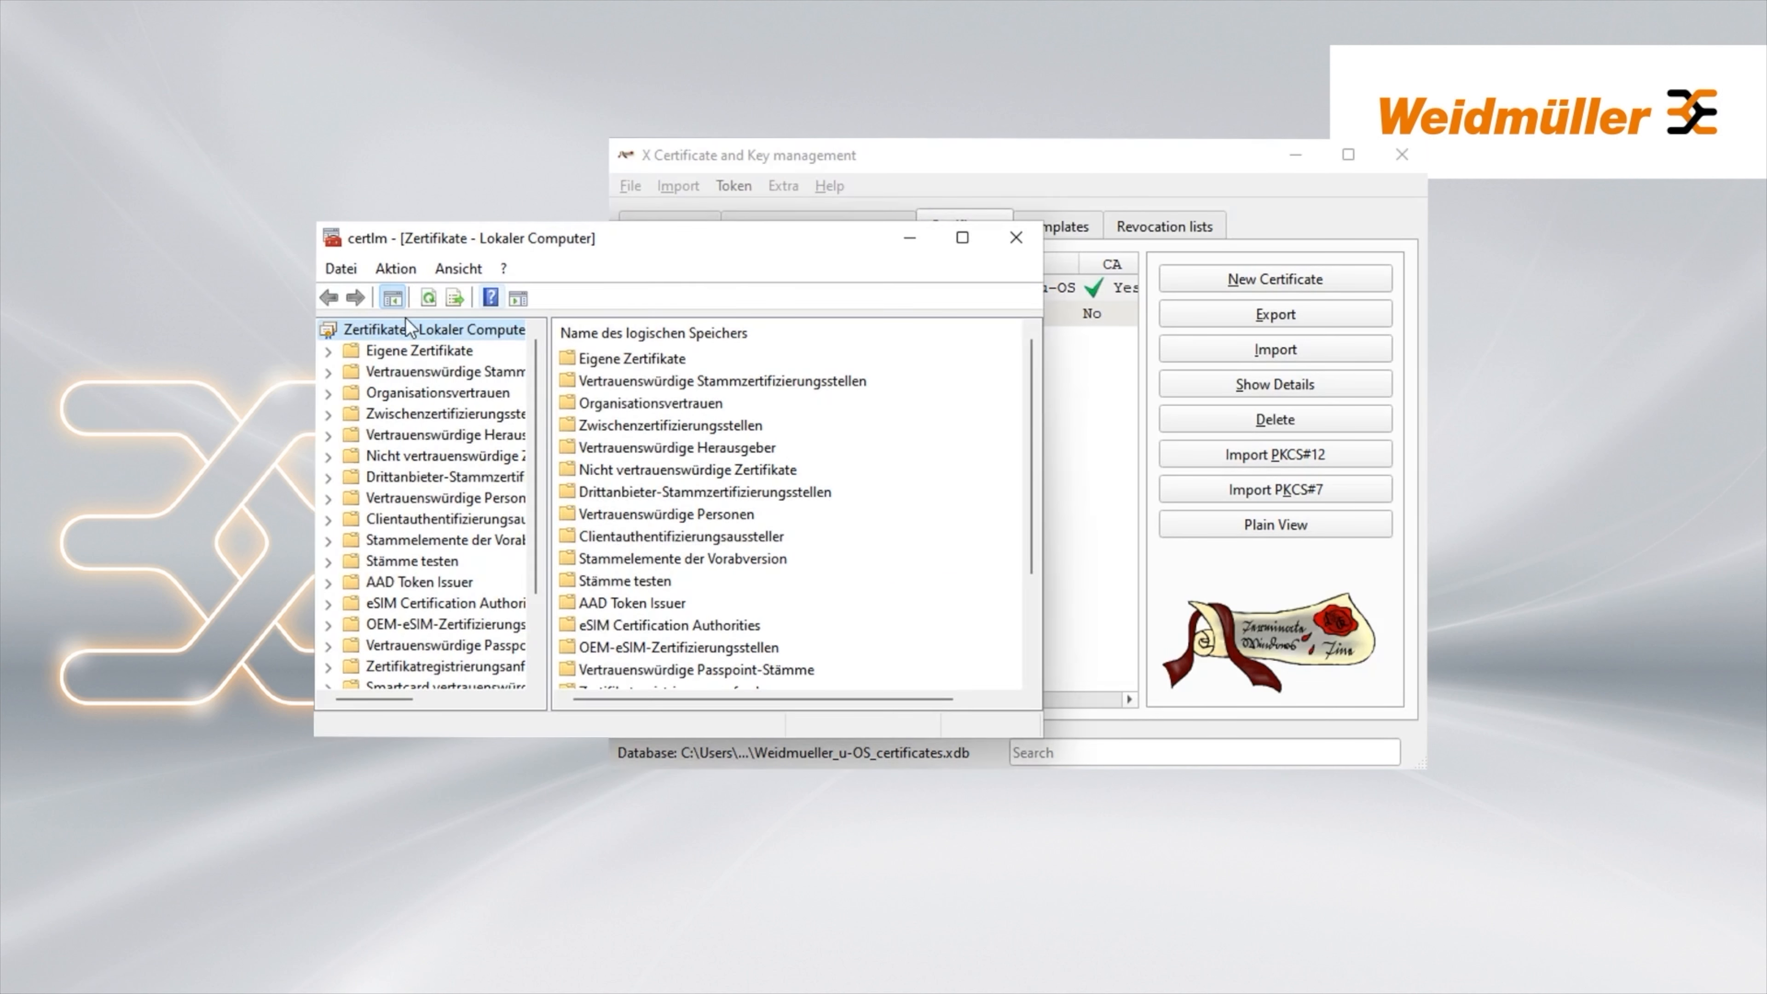
Start the Import wizard on the Trusted Root Certification Authorities certificates store
click(328, 372)
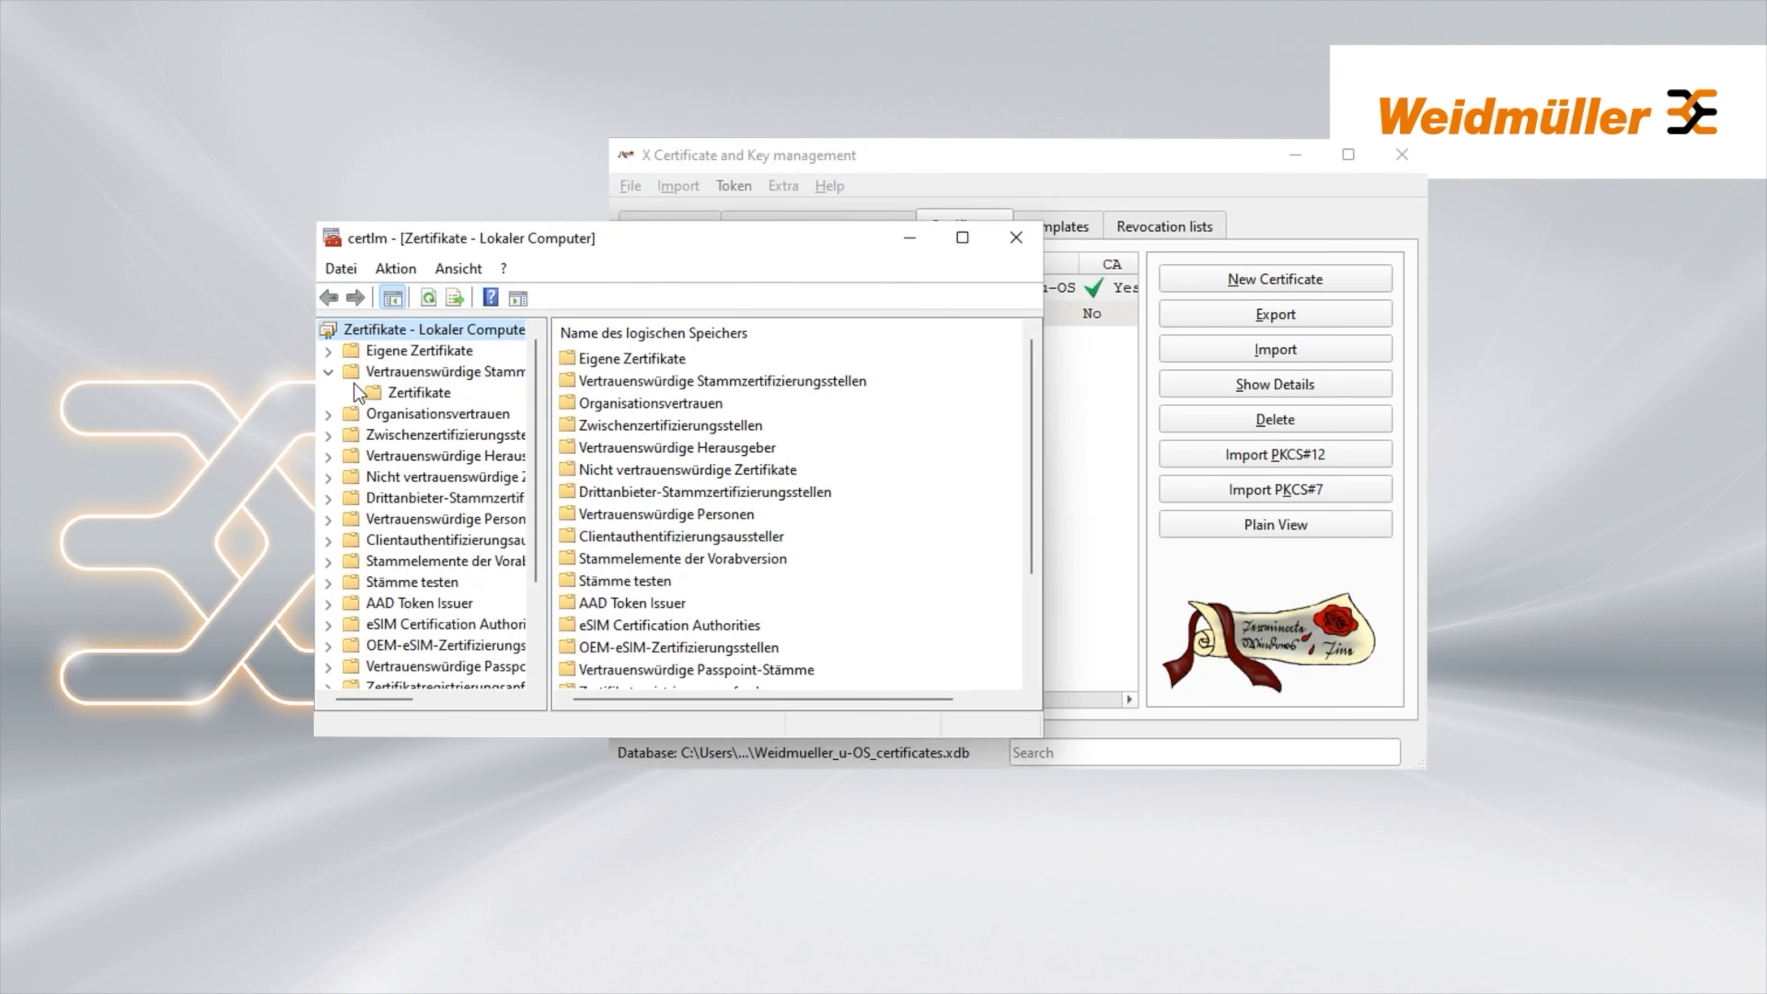
click(417, 394)
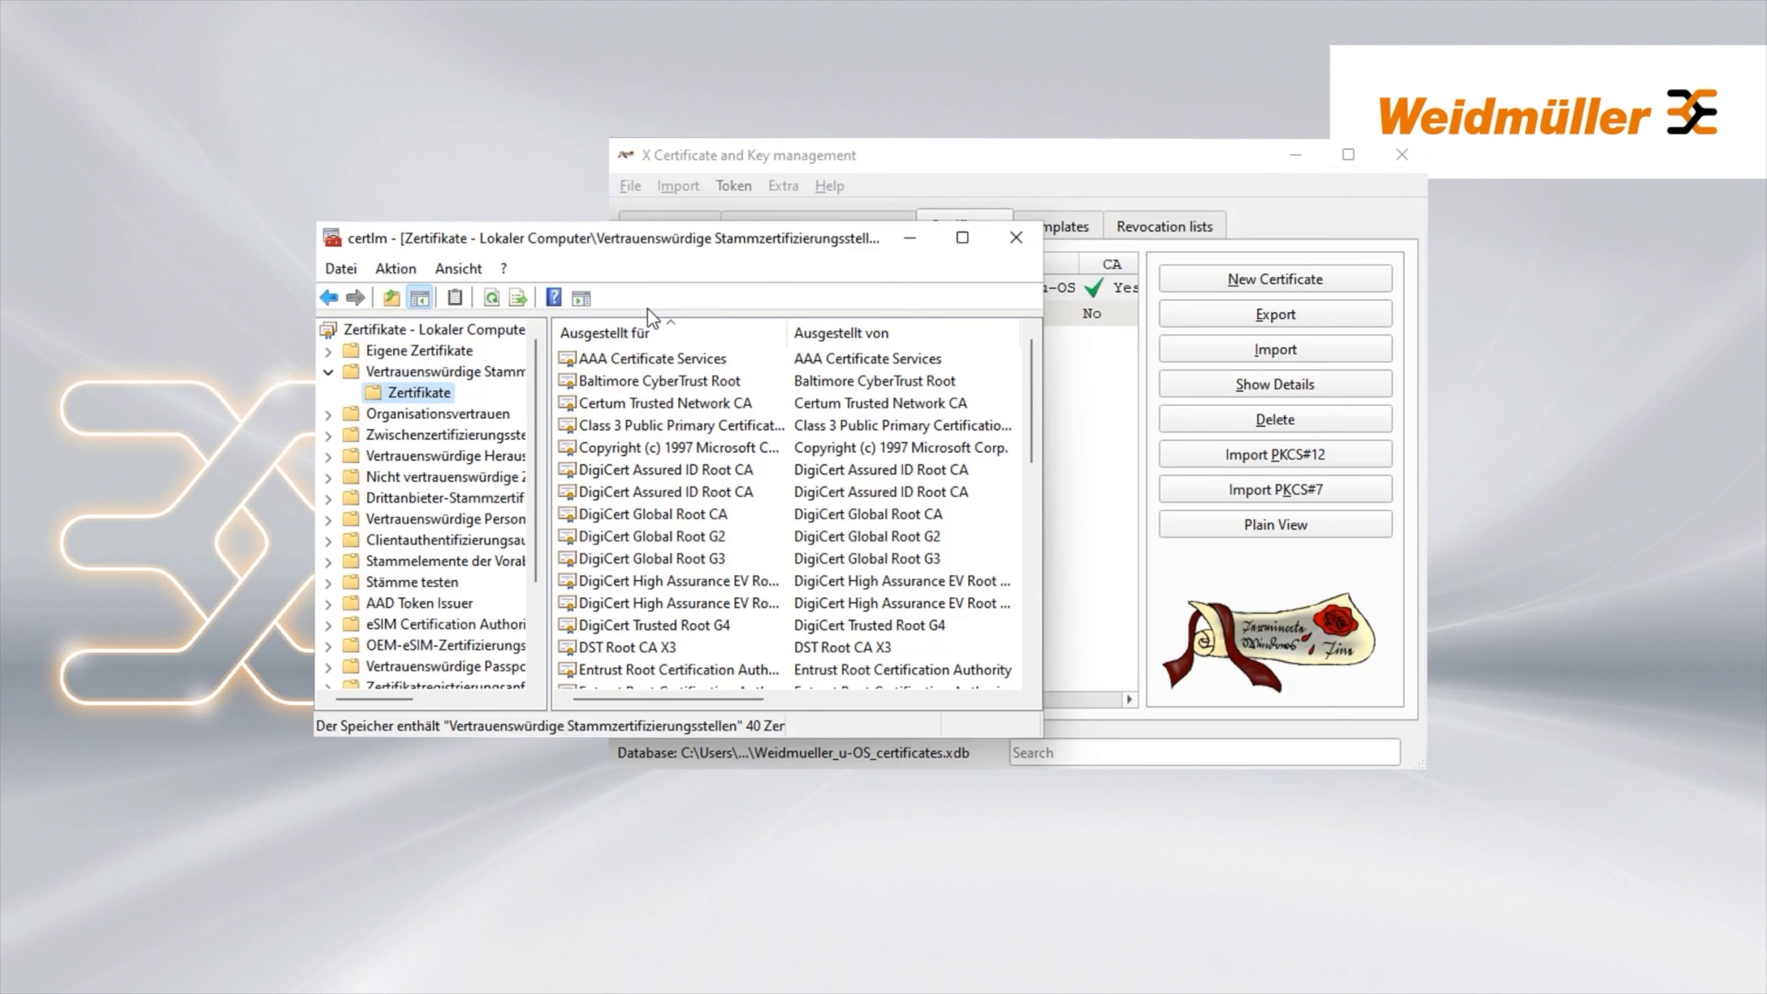
right_click(404, 392)
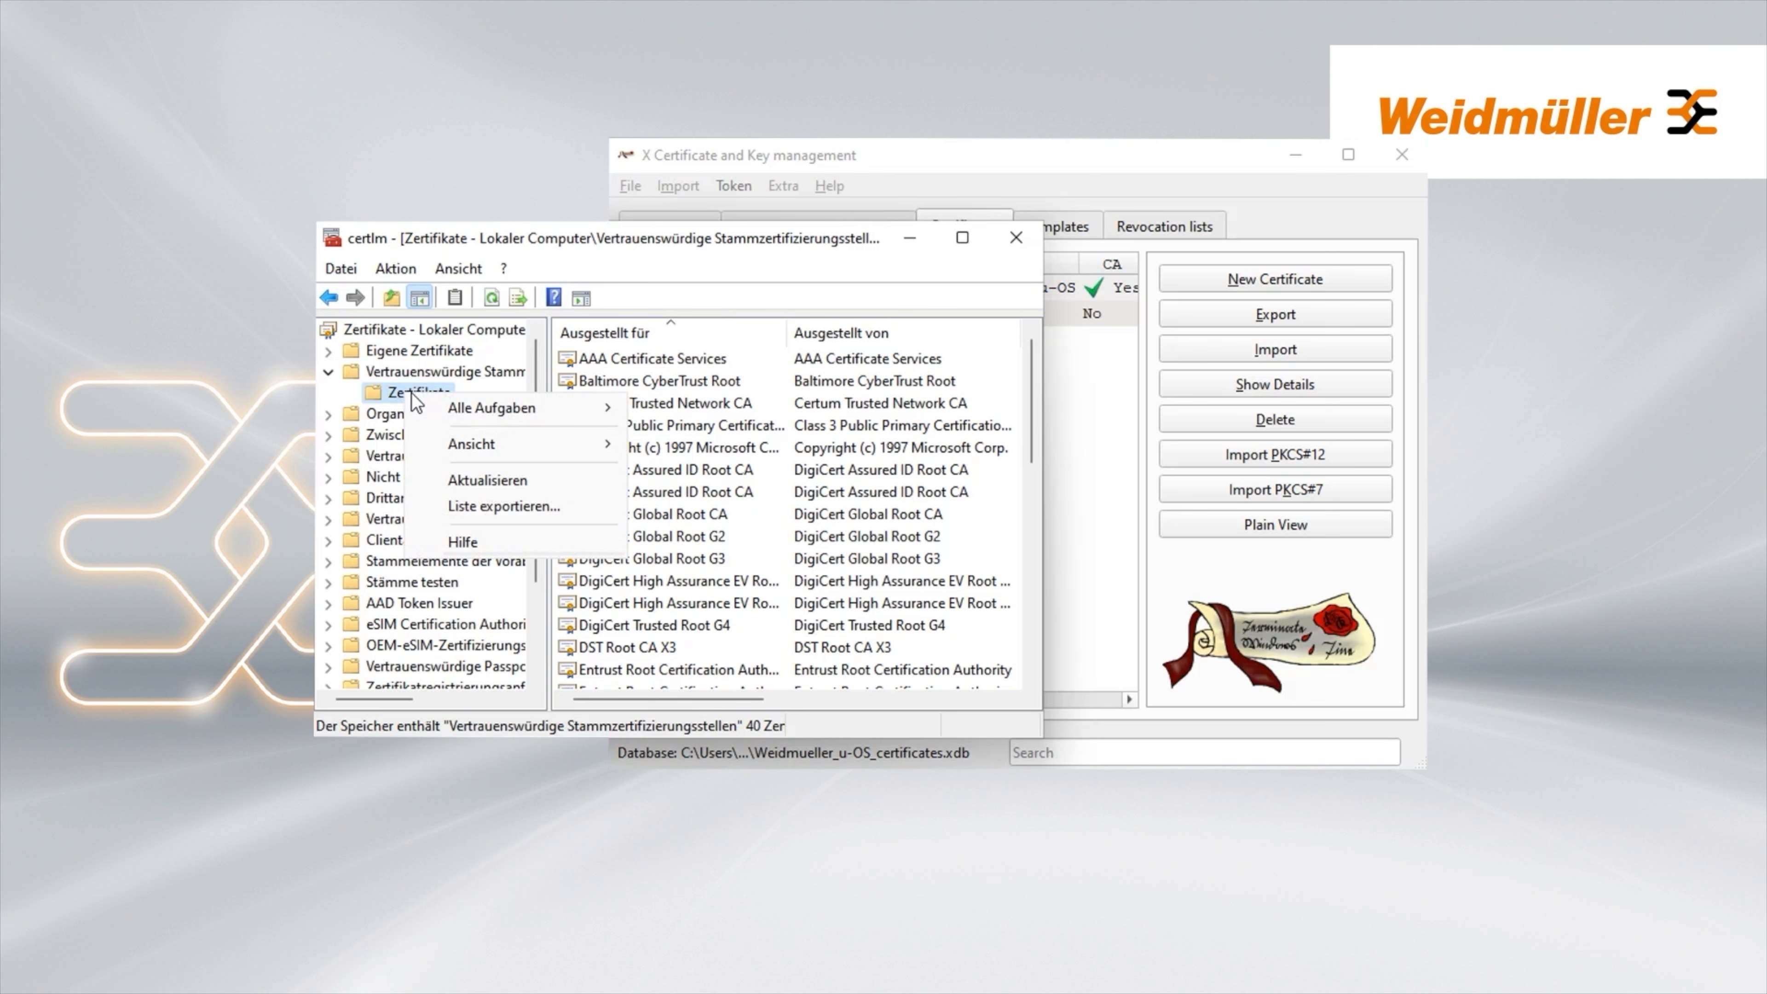
mouse_move(522, 404)
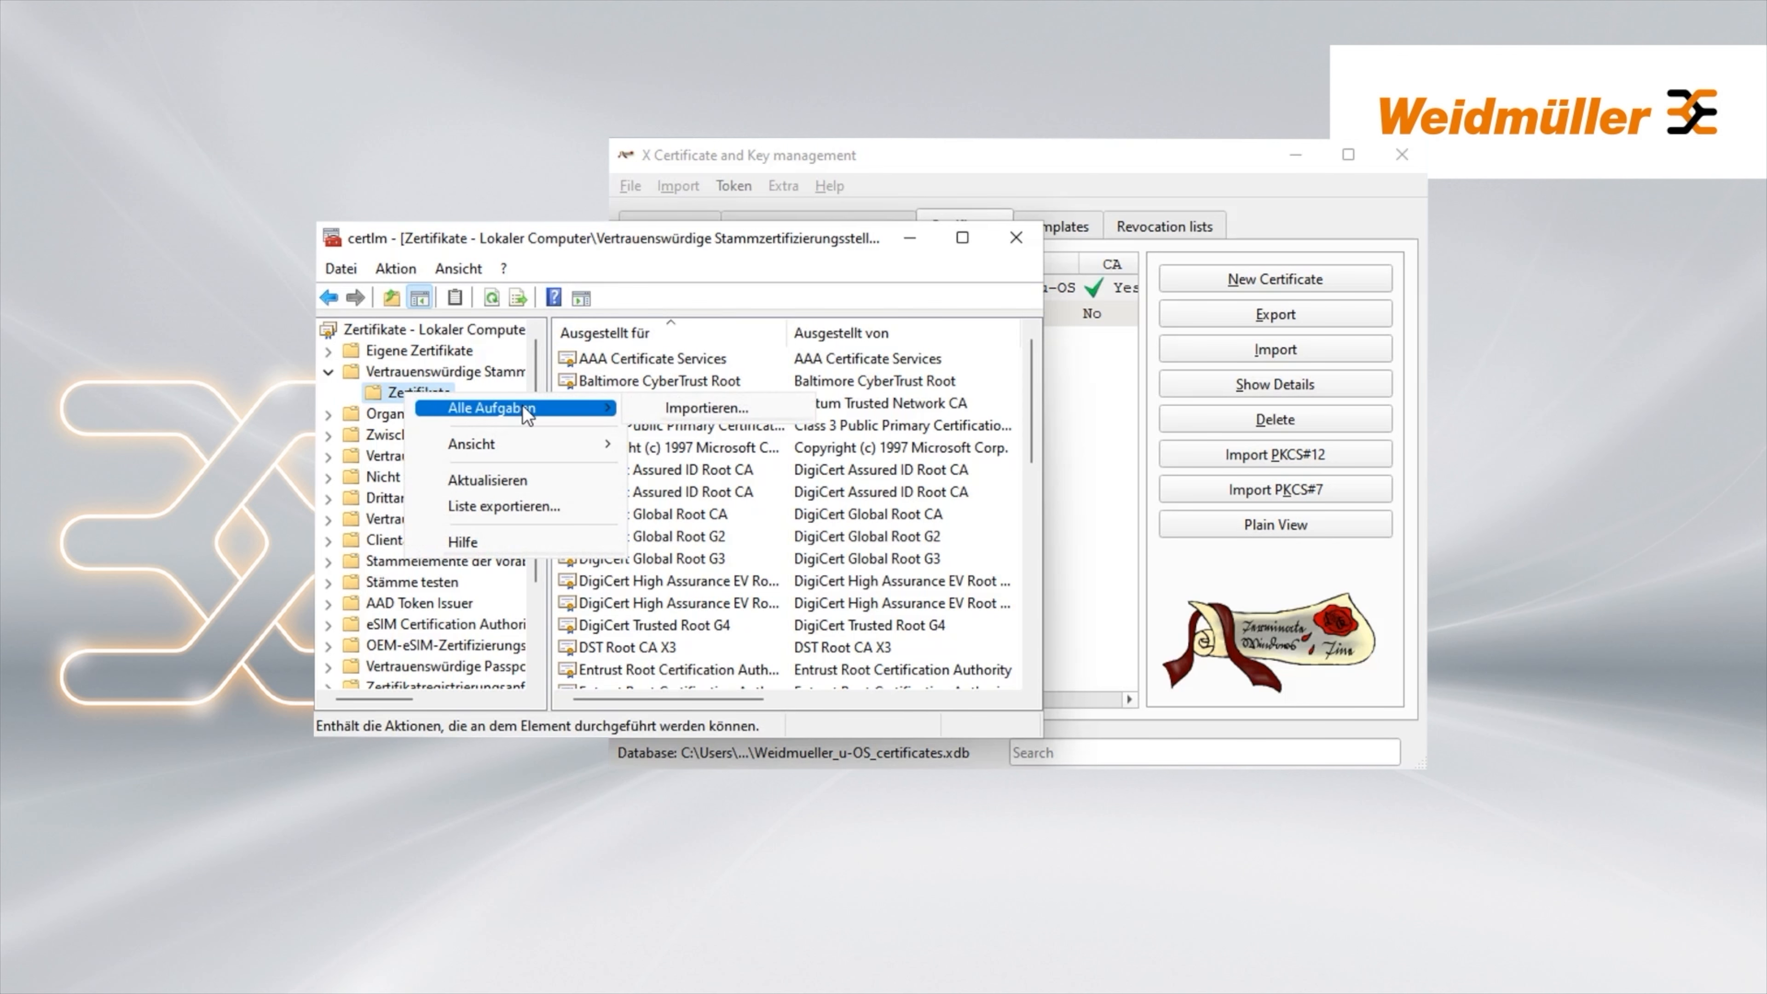
click(729, 407)
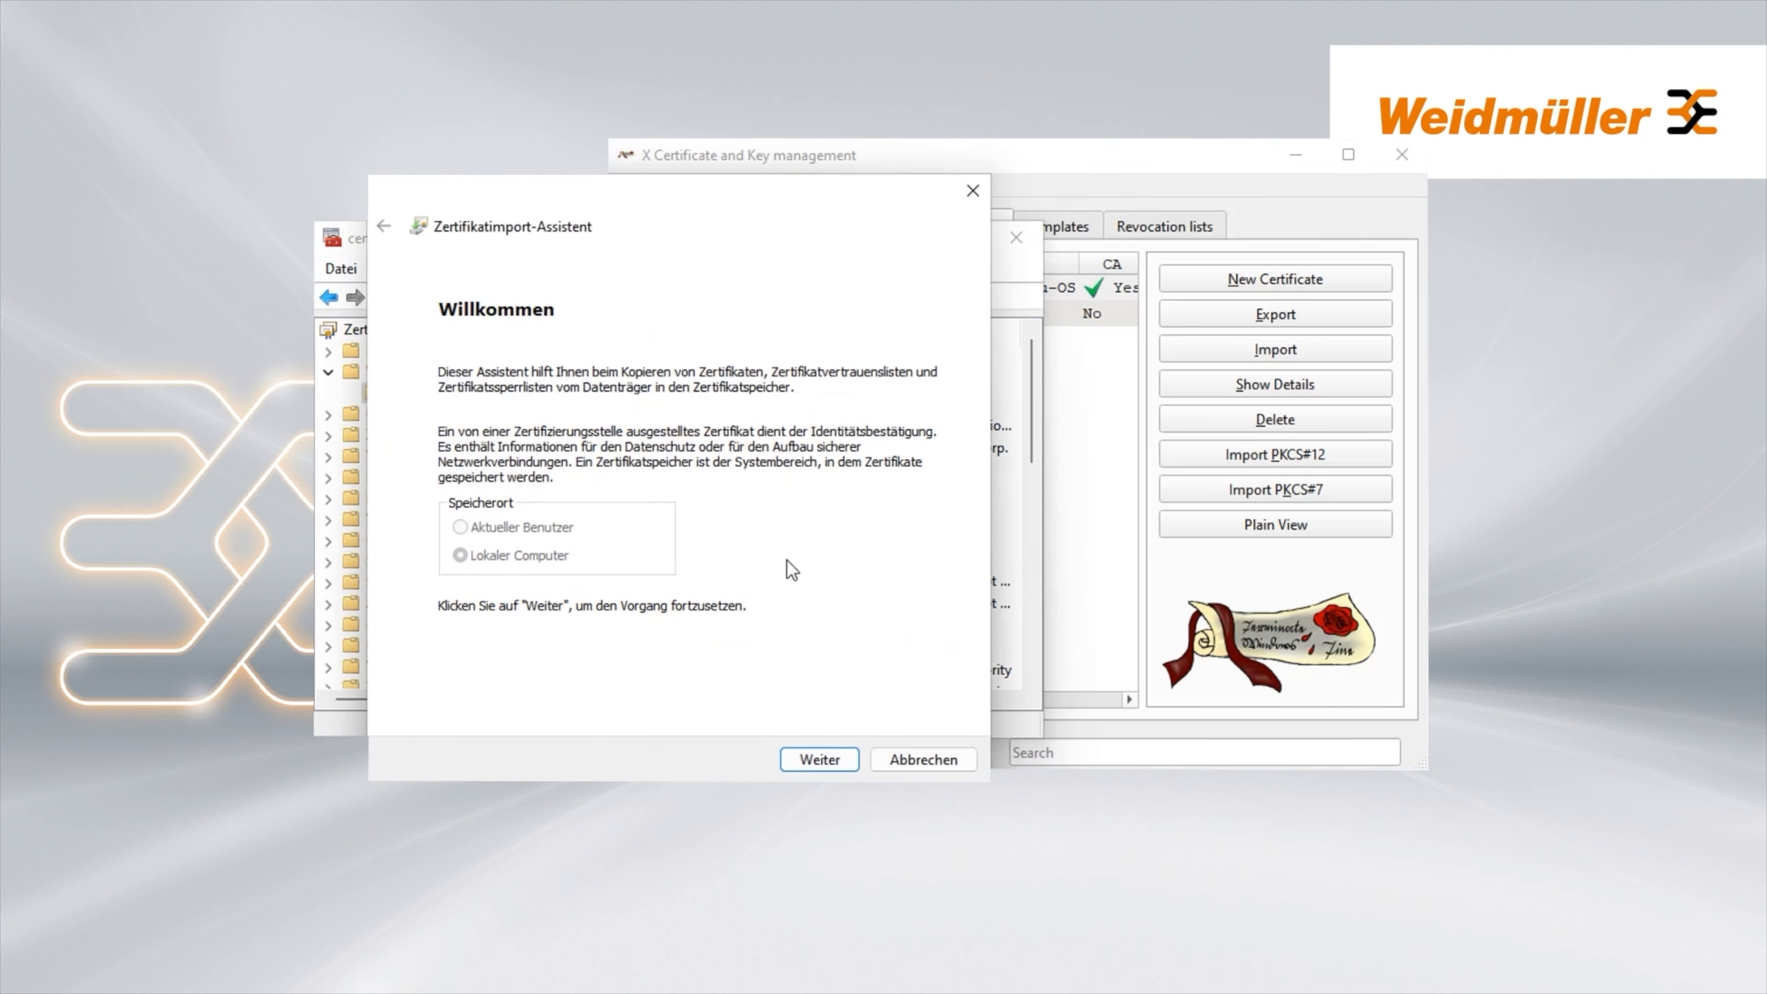
Import CA_Weidmueller_u-OS.crt from Desktop\Certificates into Trusted Root Certification Authorities
click(816, 764)
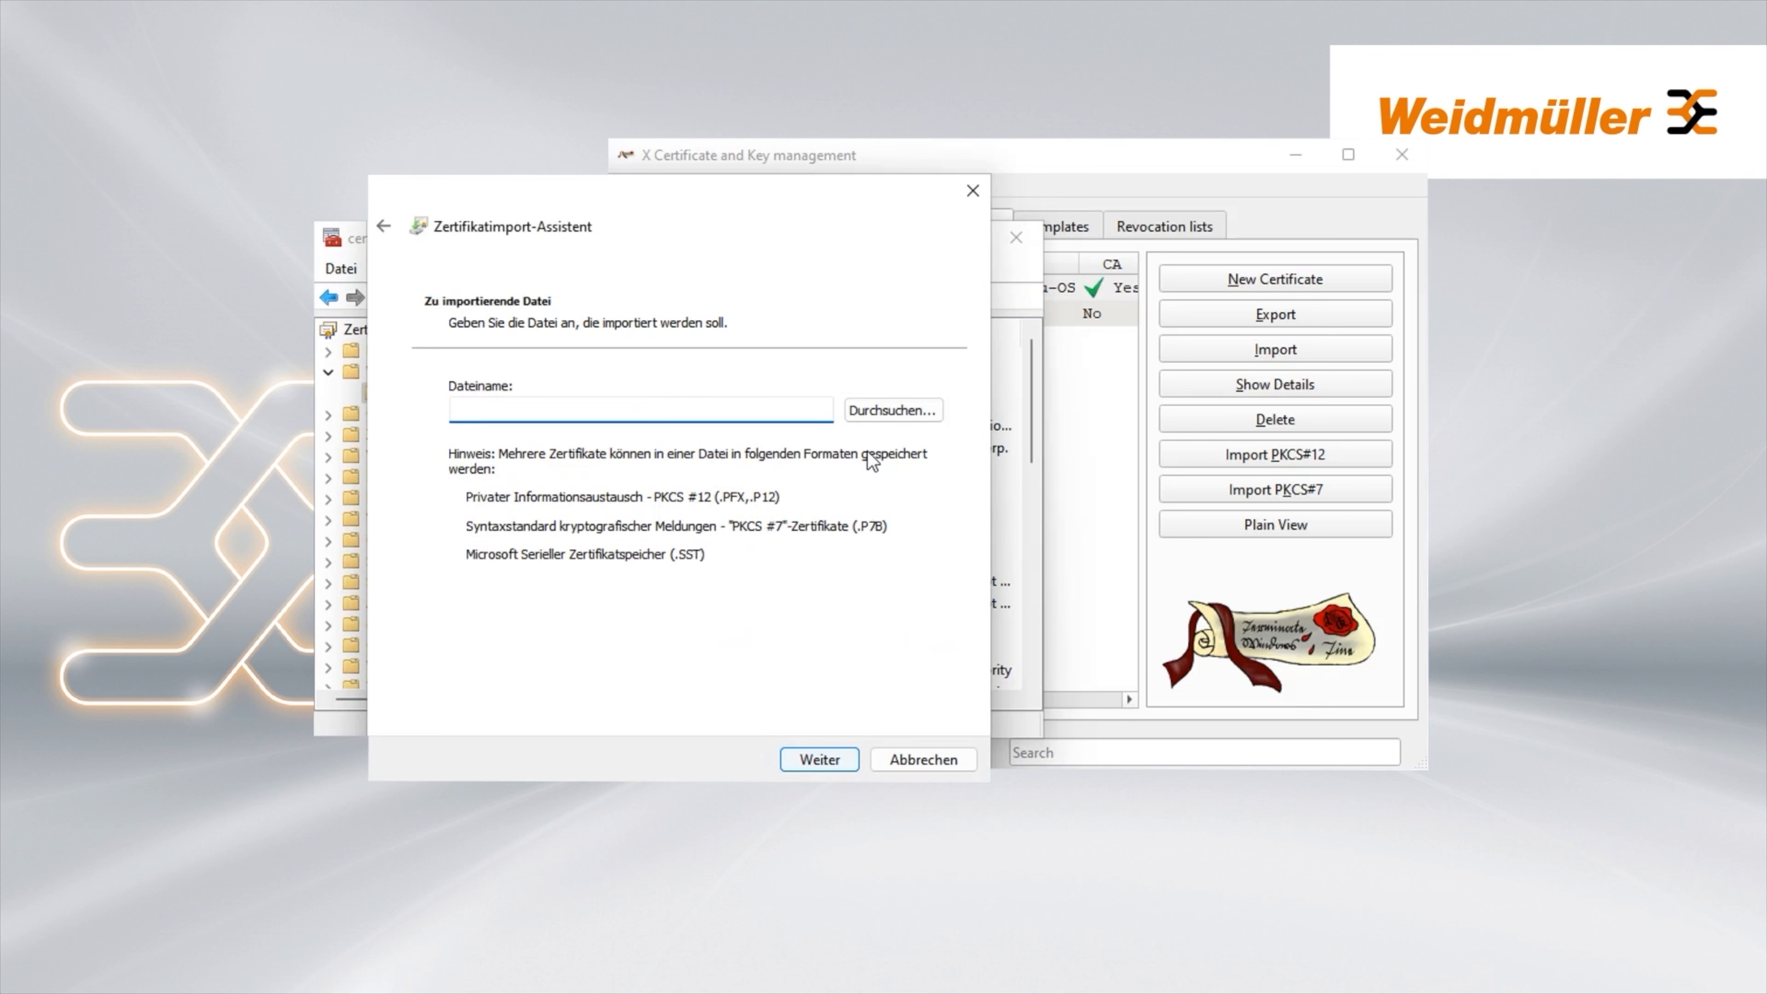
click(885, 408)
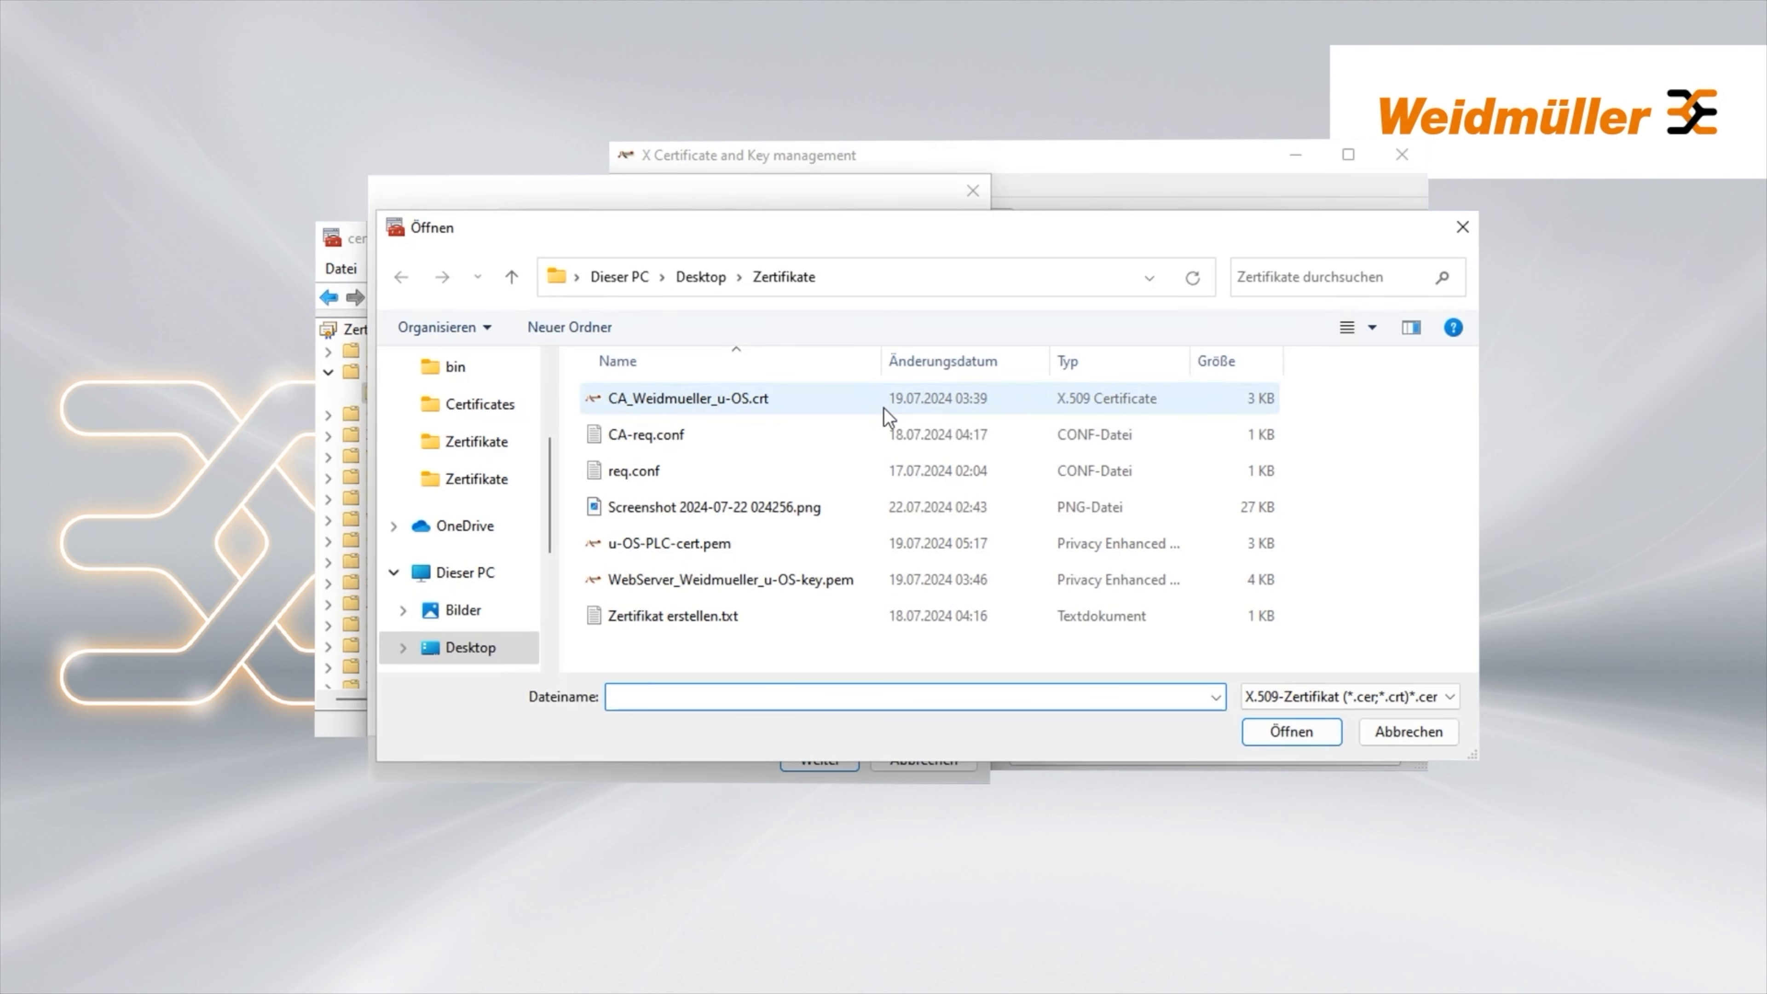
click(474, 410)
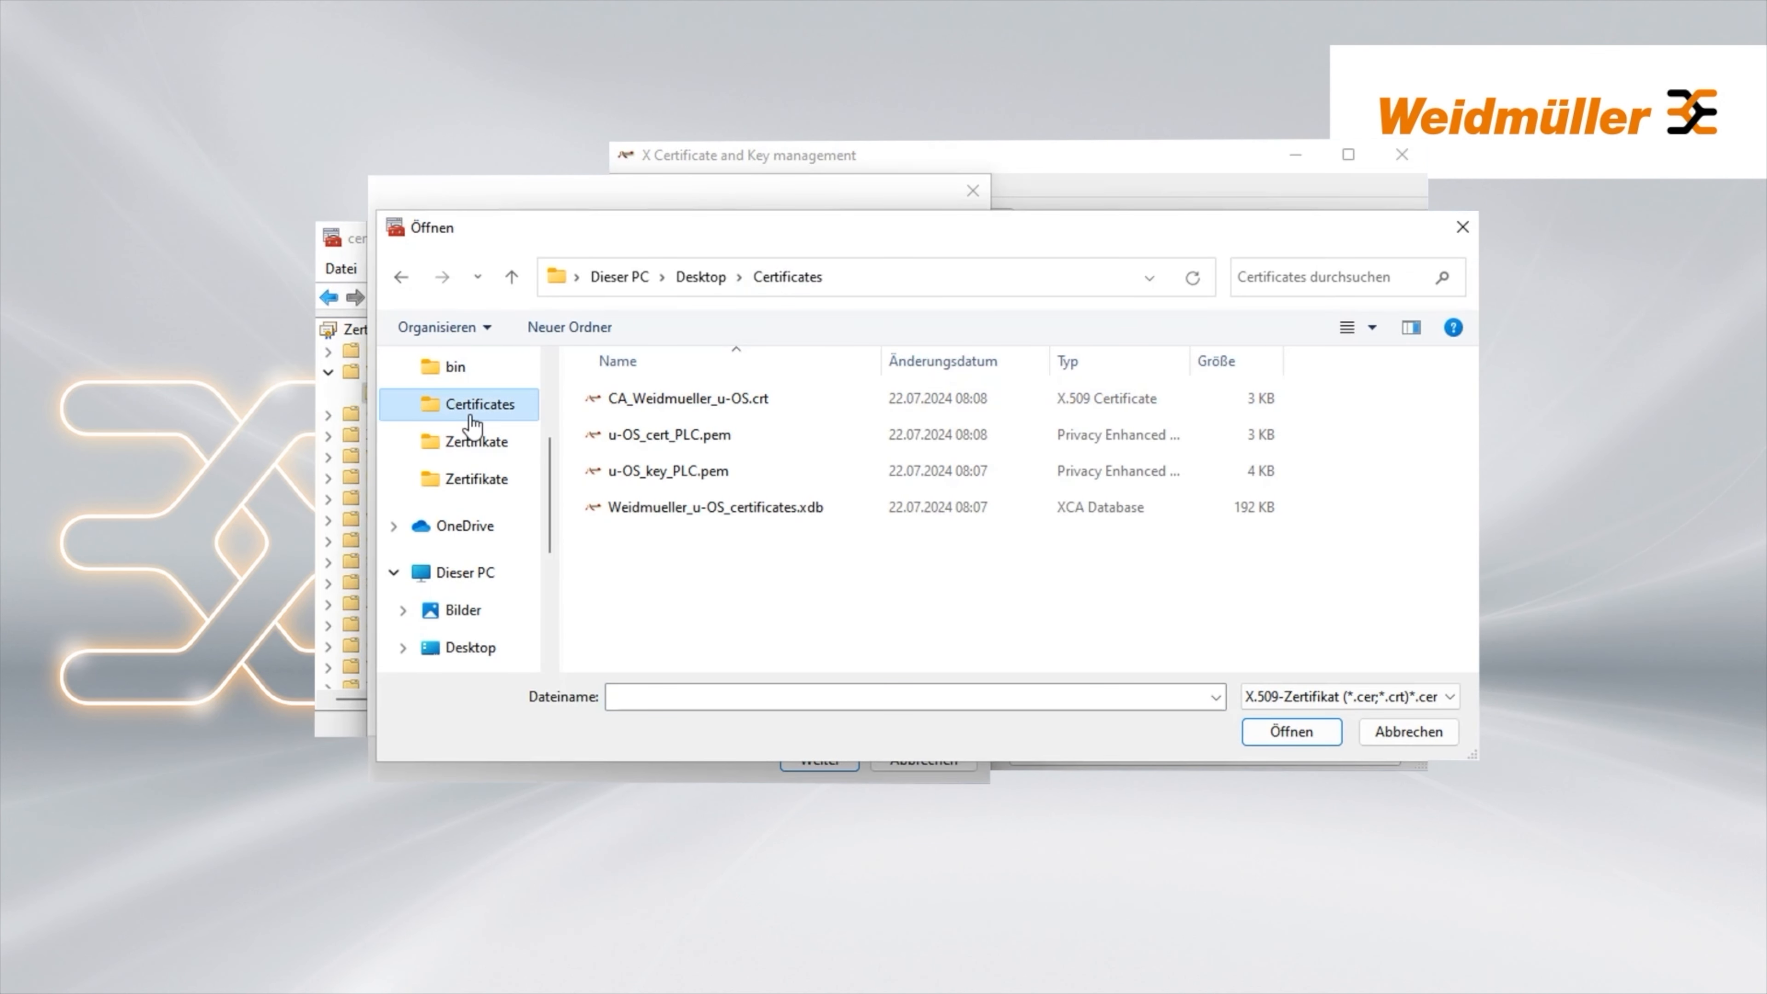
click(708, 398)
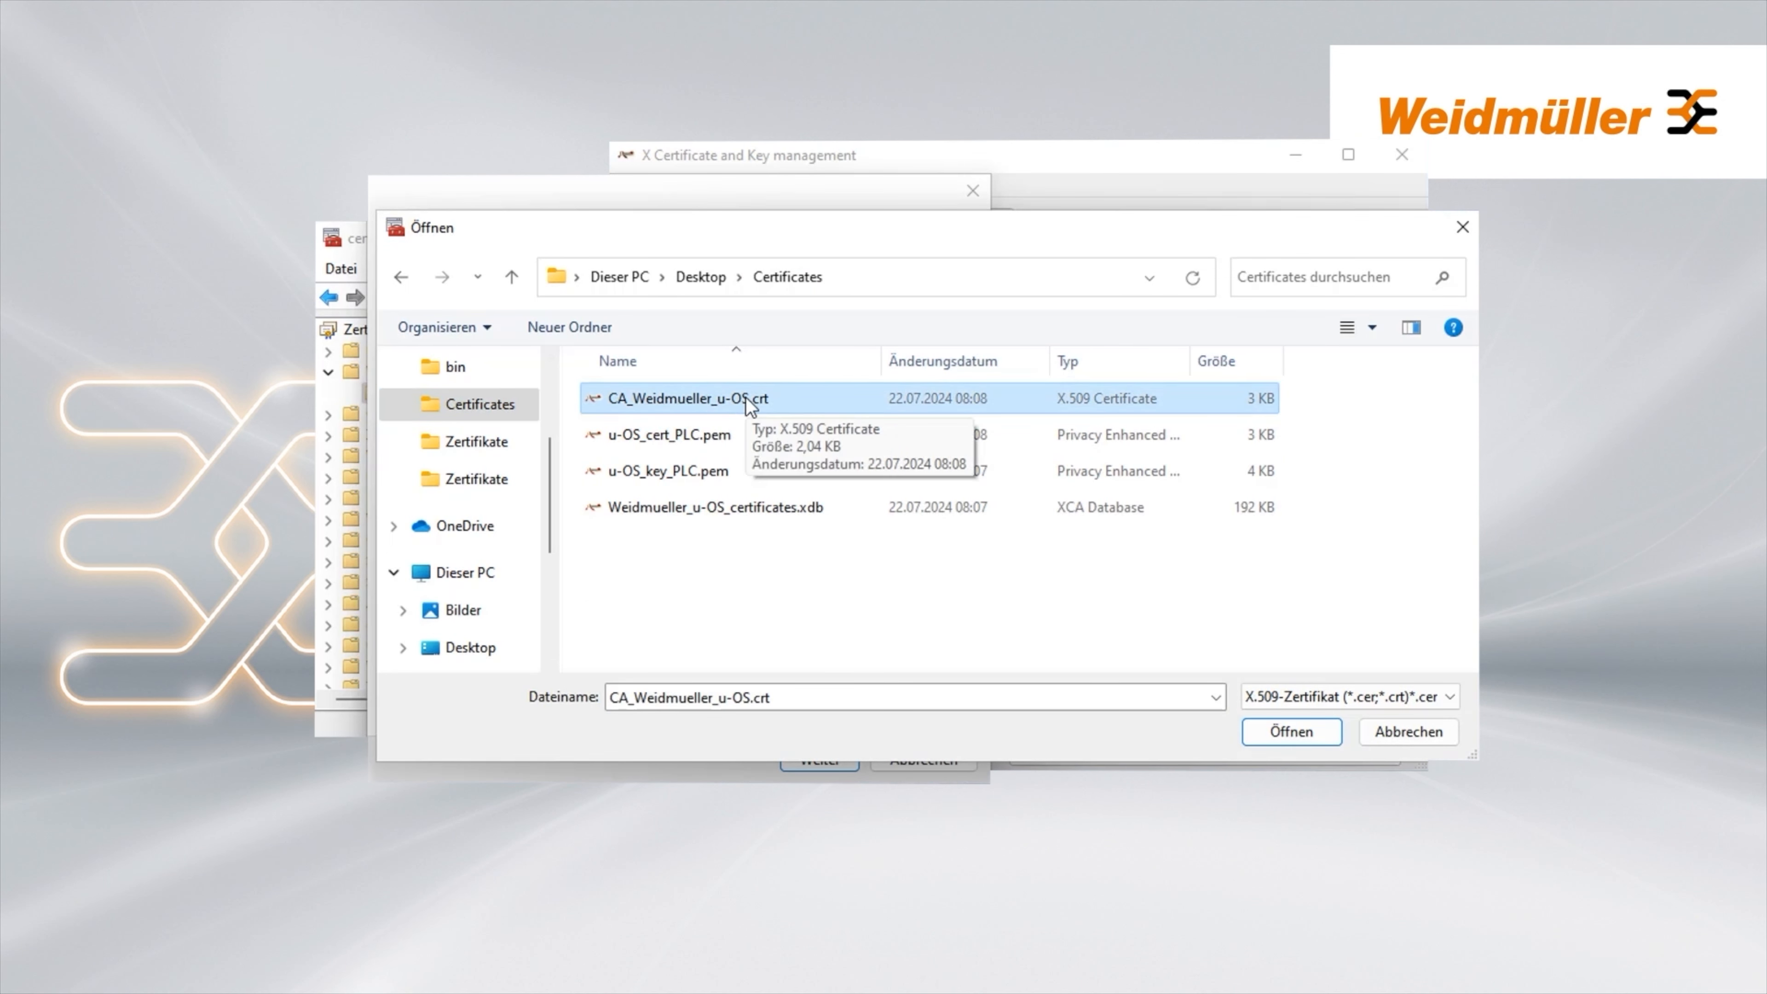
click(1312, 740)
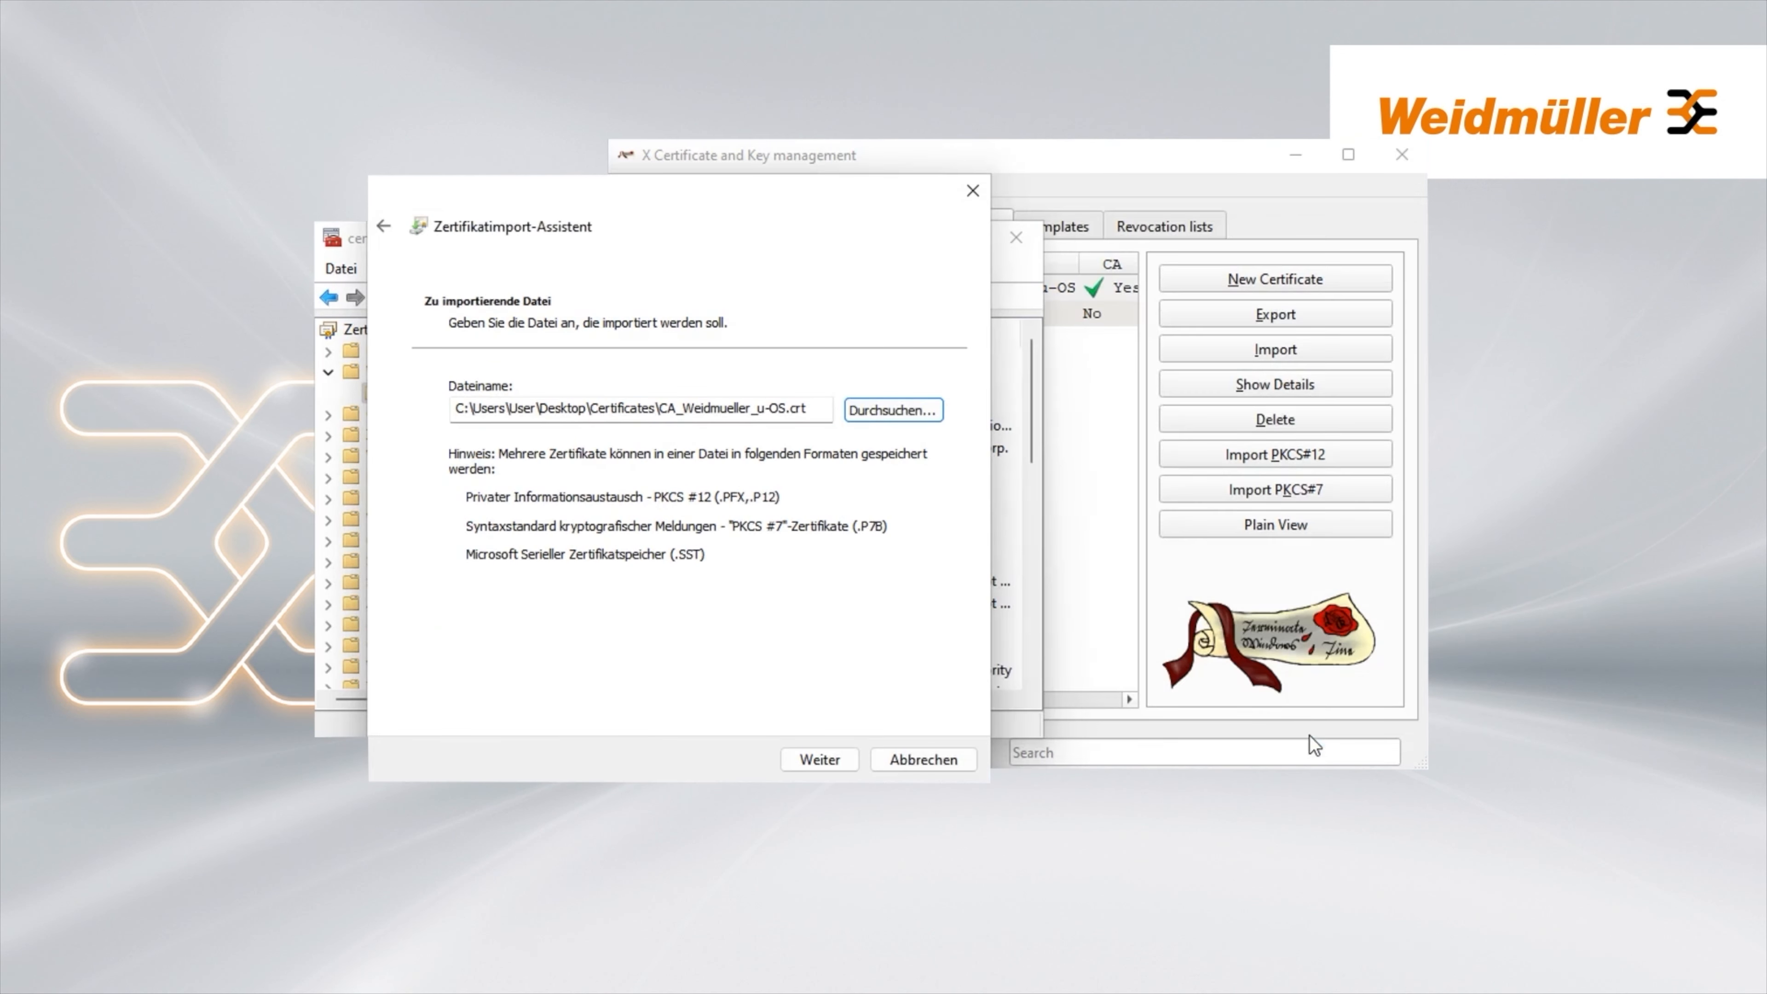
click(831, 756)
click(834, 762)
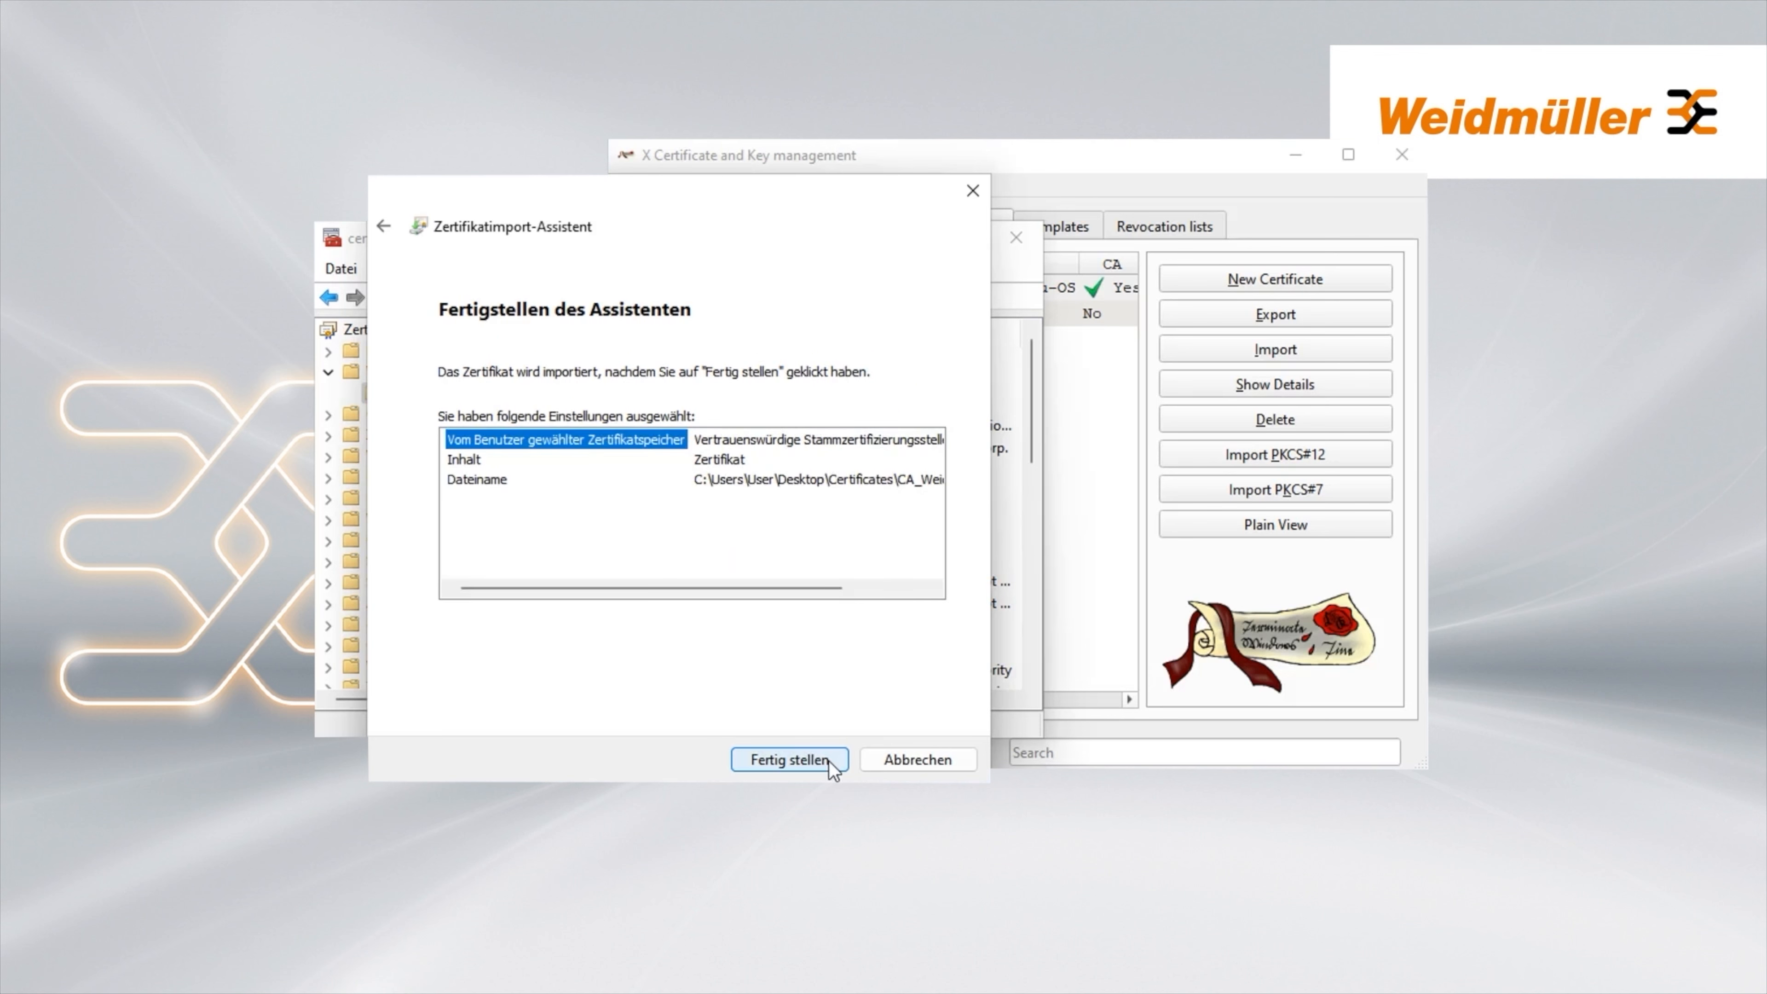
click(834, 762)
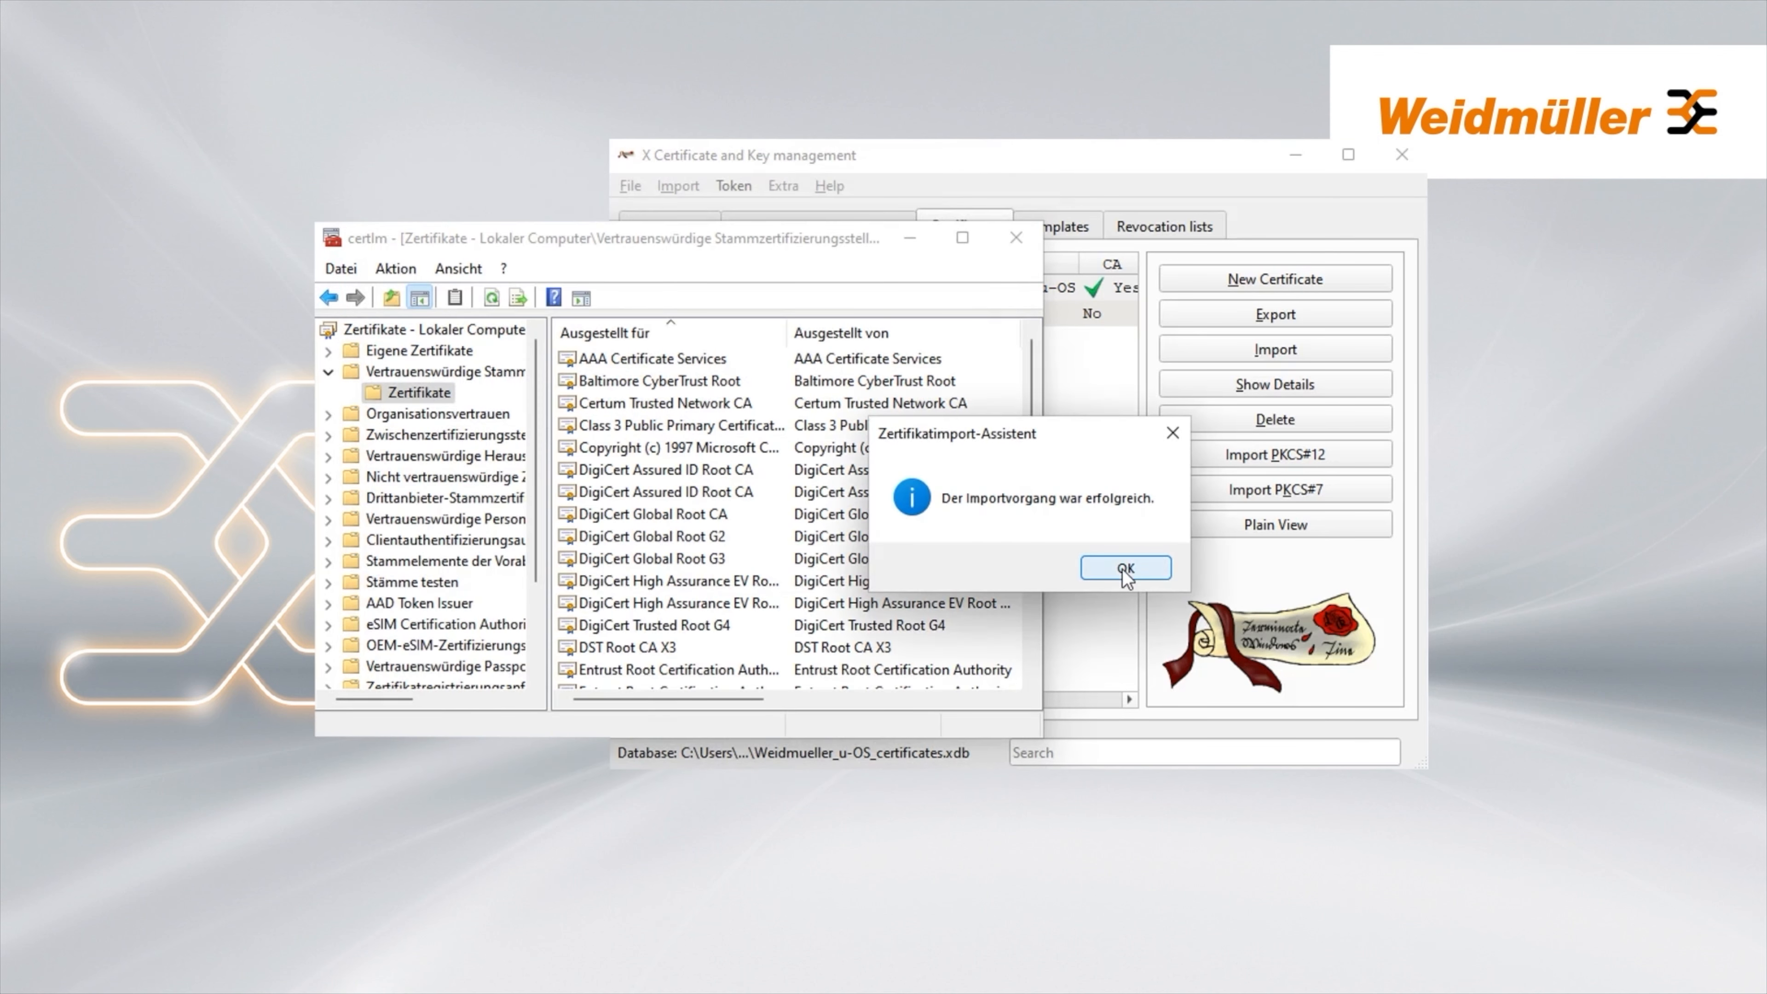
click(1122, 569)
drag(828, 238, 609, 365)
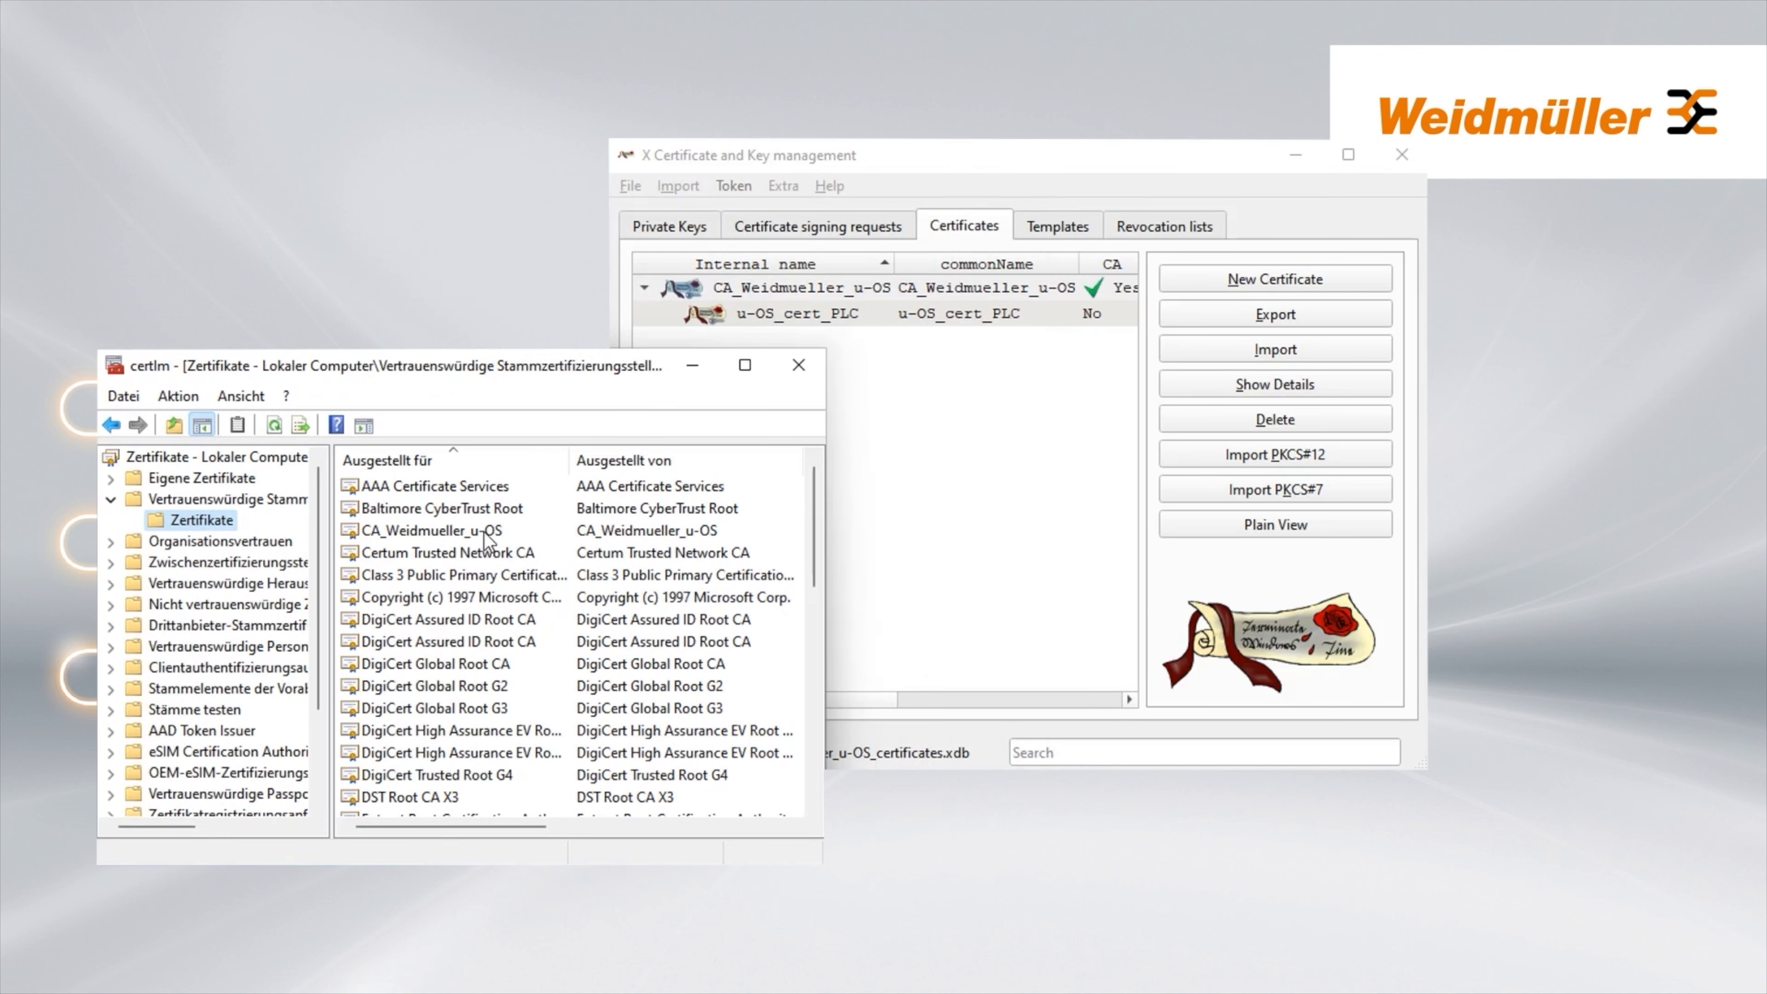
Open 192.168.0.101 in Firefox, accepting the risk on the self-signed certificate warning
click(483, 534)
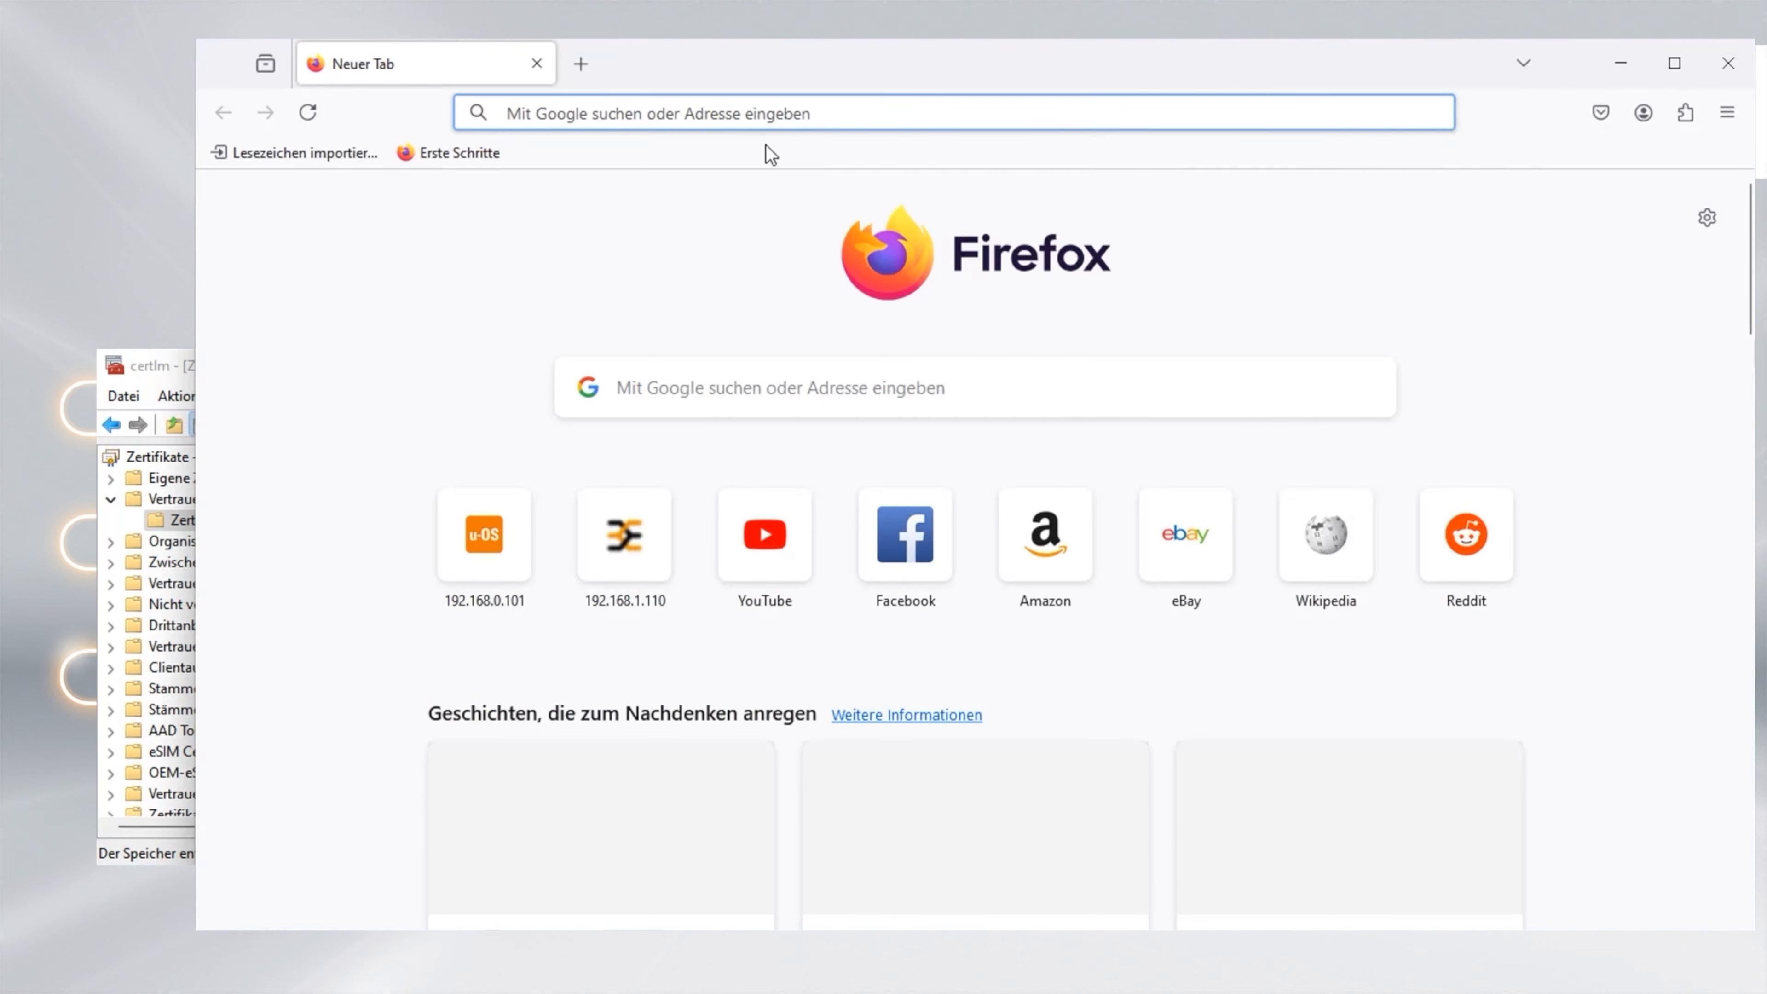
text(192.168.0.101)
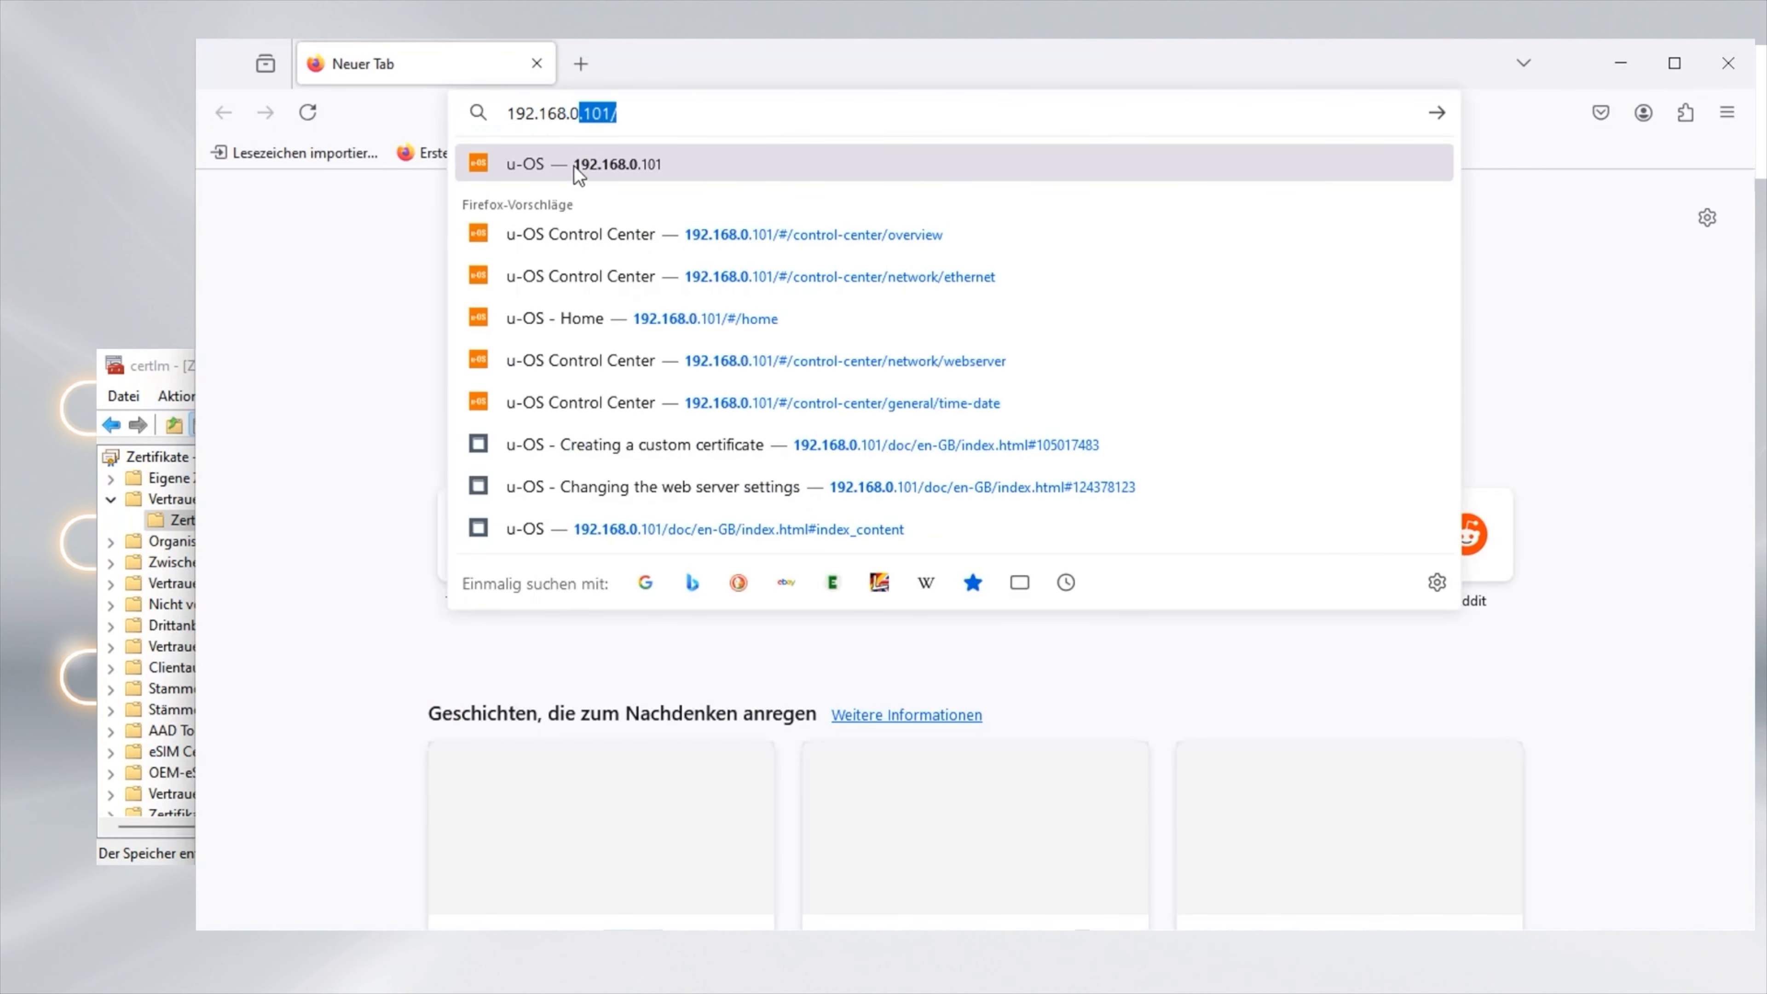
click(579, 172)
click(1334, 679)
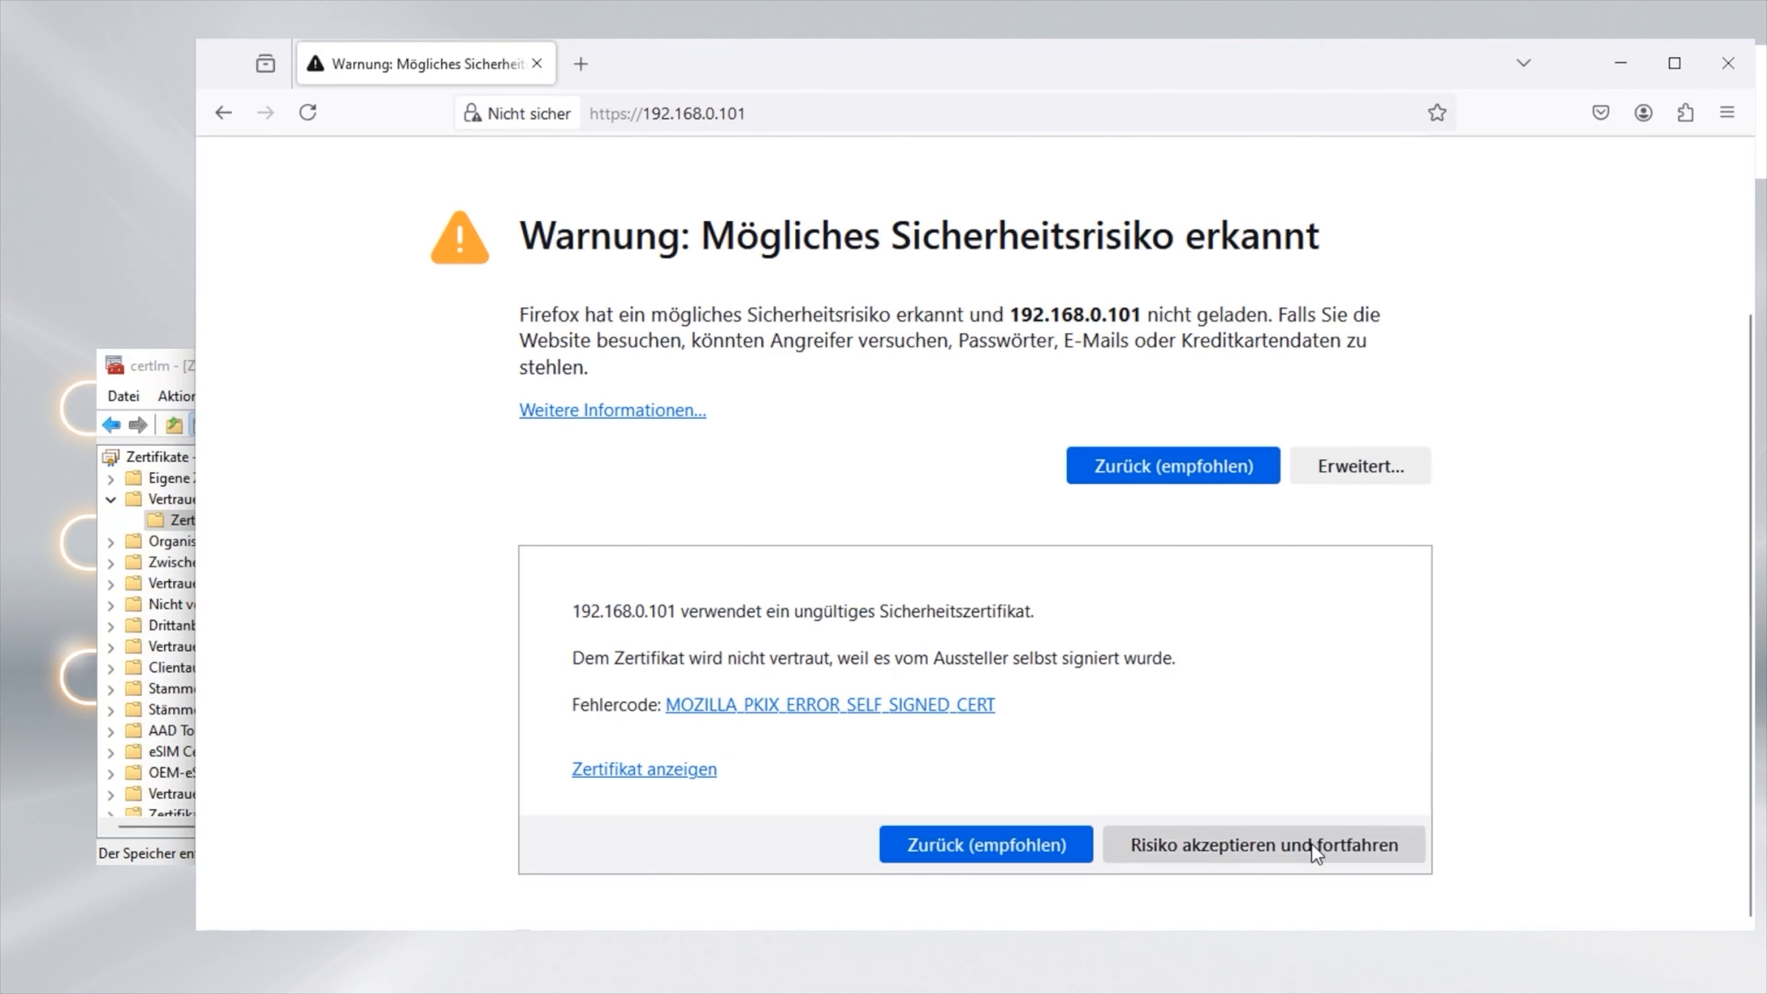
click(1312, 843)
Log in as admin and go to Control Center > Network & internet > Web server
text(admin)
click(458, 679)
text(•••••••)
key(Return)
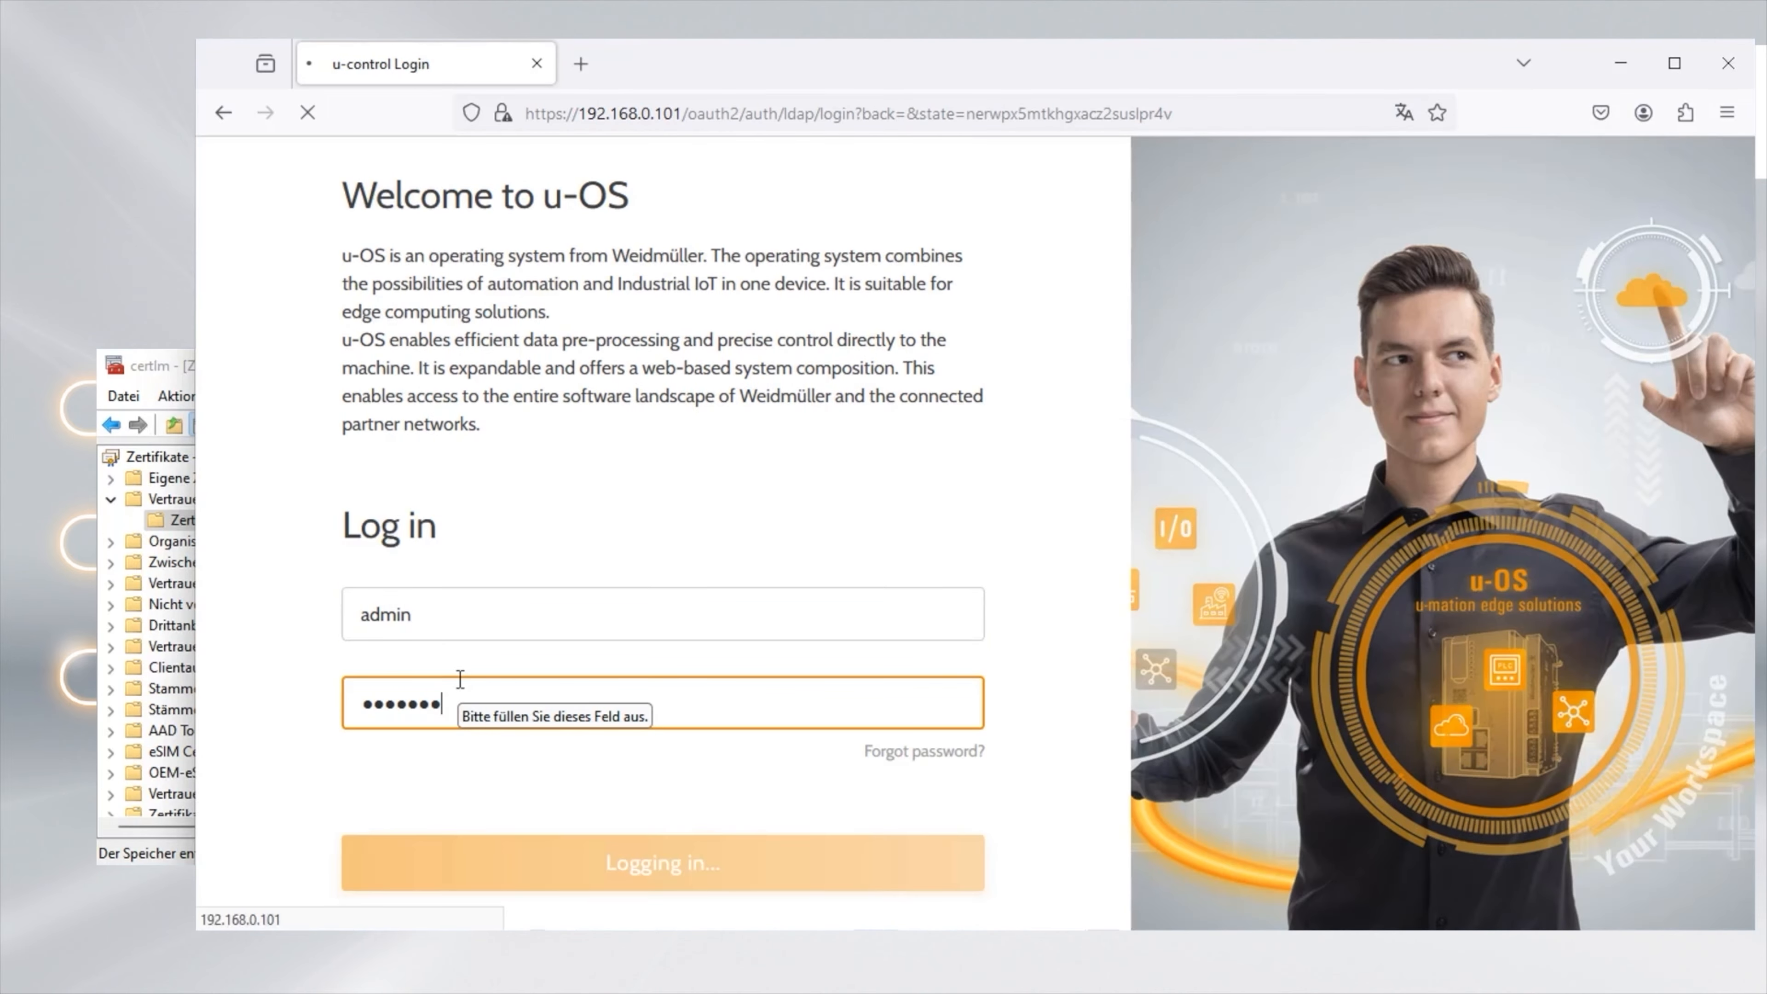
click(1538, 604)
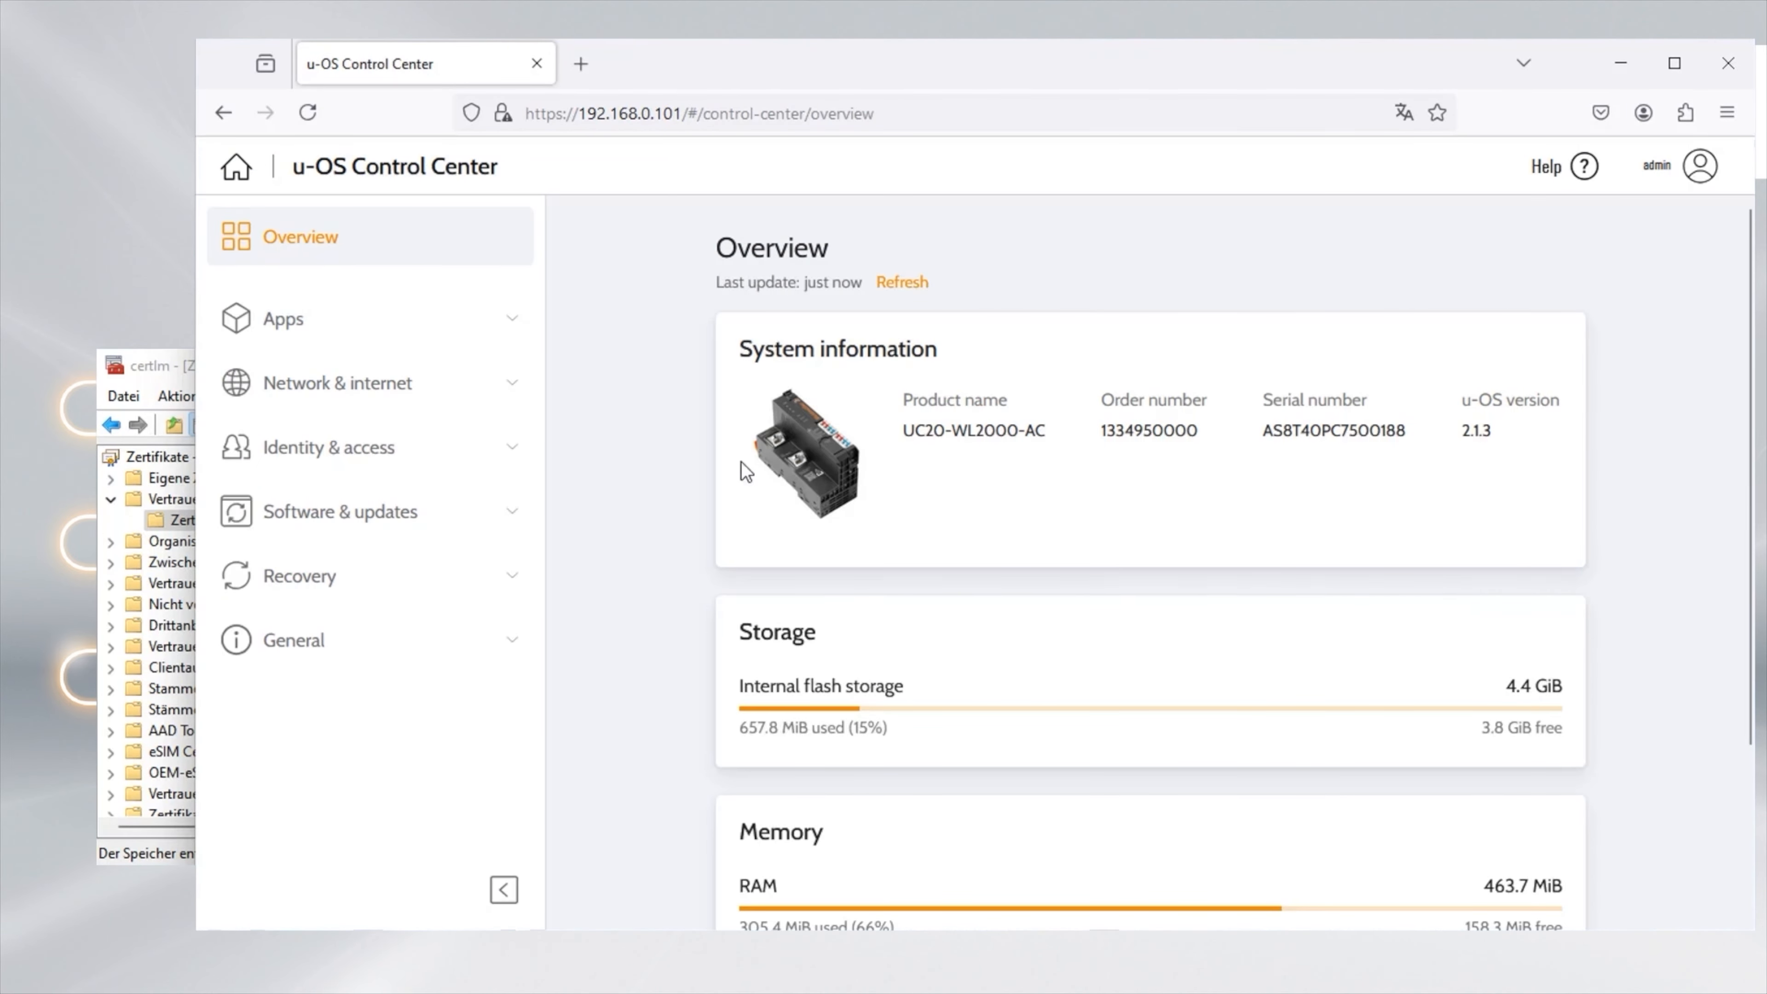
click(375, 391)
click(326, 526)
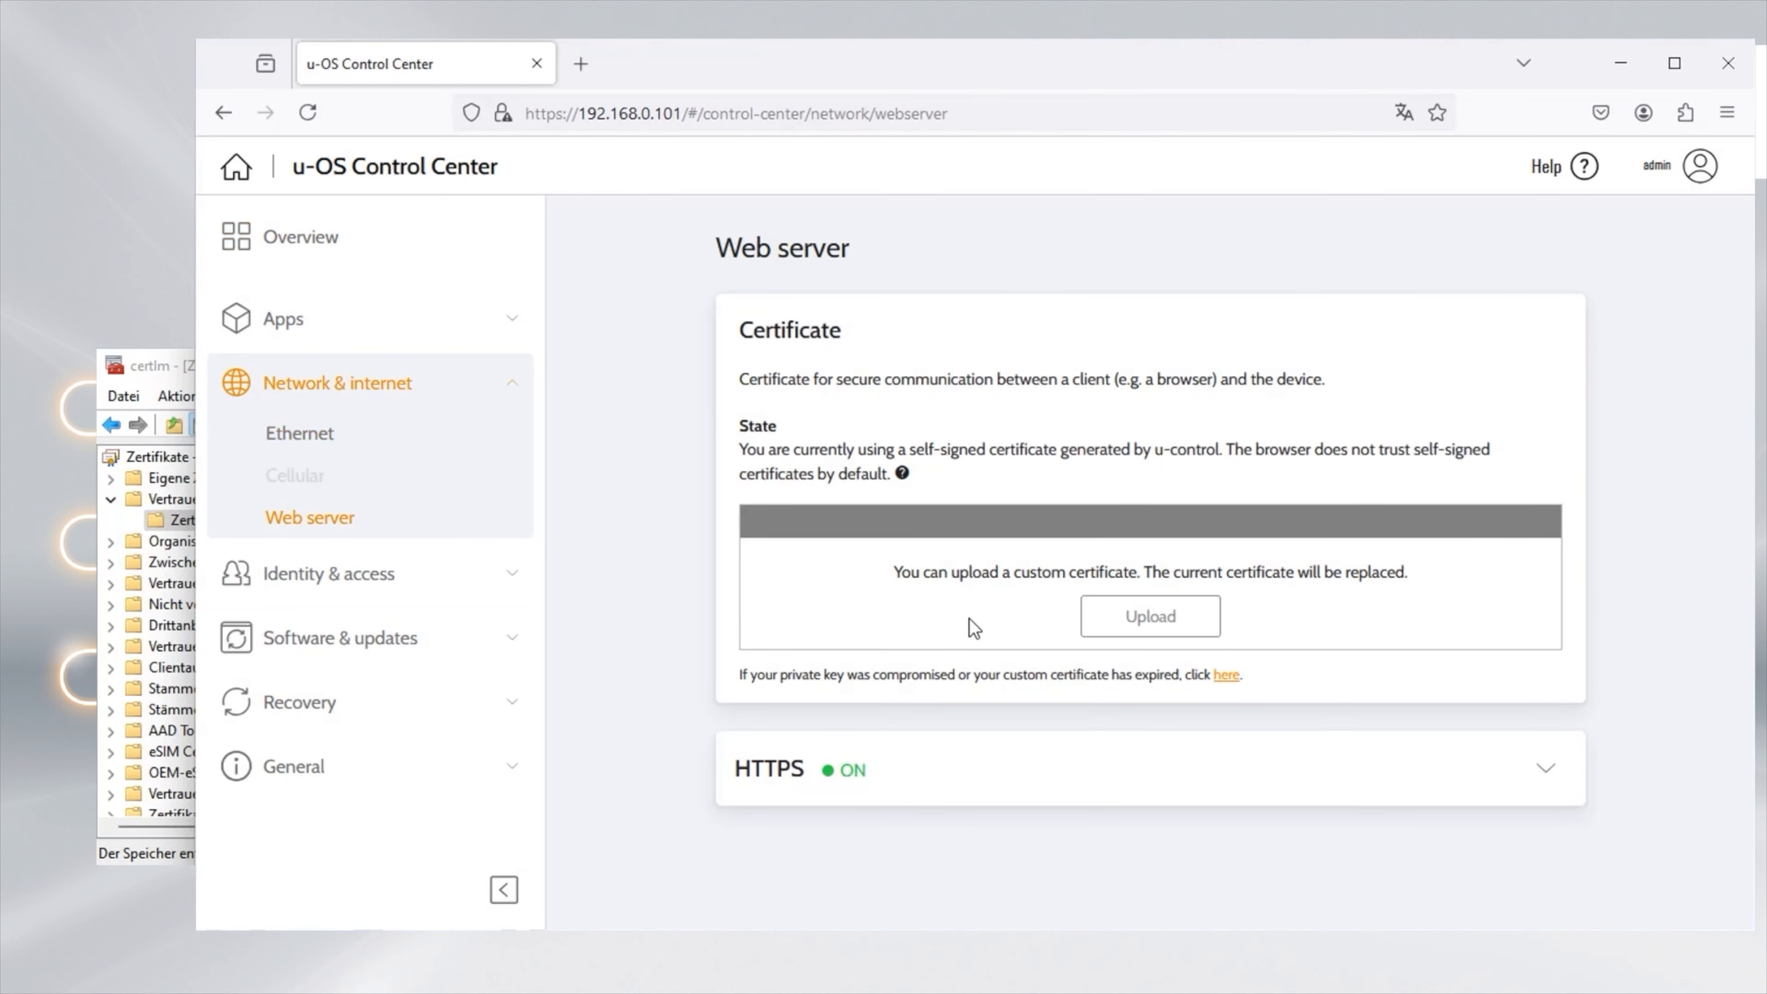
Upload u-OS_cert_PLC.pem and u-OS_key_PLC.pem from Desktop\Certificates as the web server certificate and key
click(1176, 619)
click(865, 502)
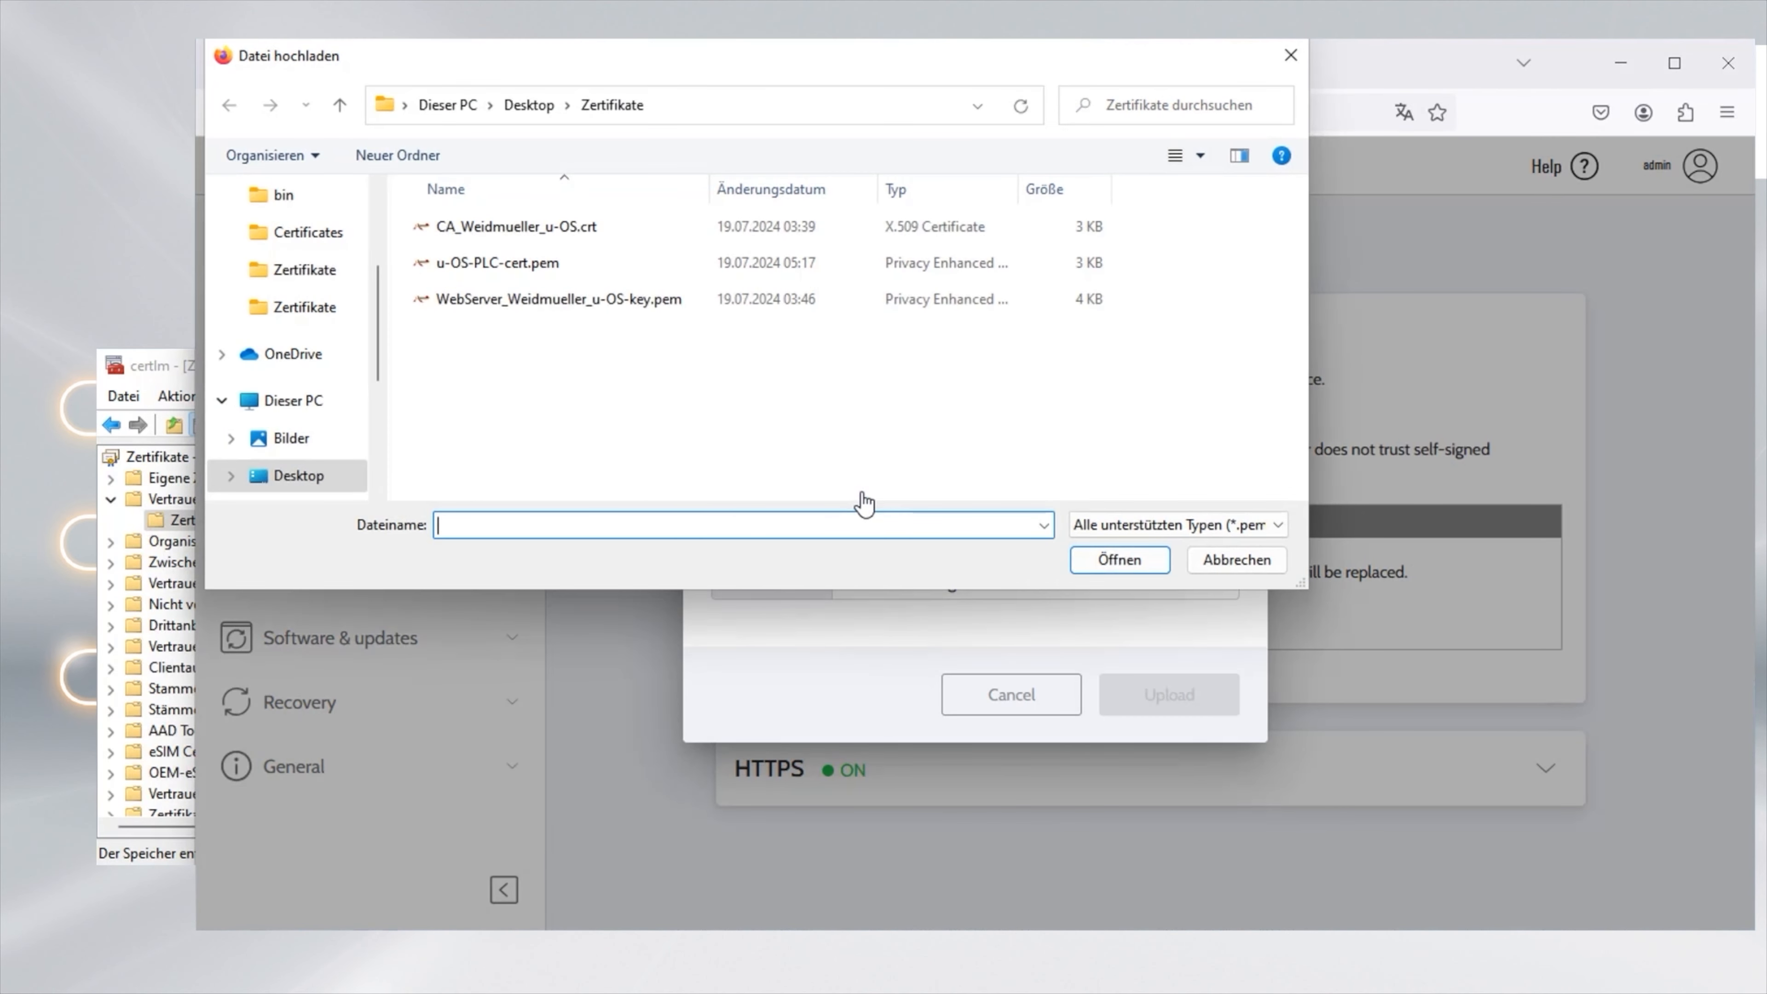
click(533, 106)
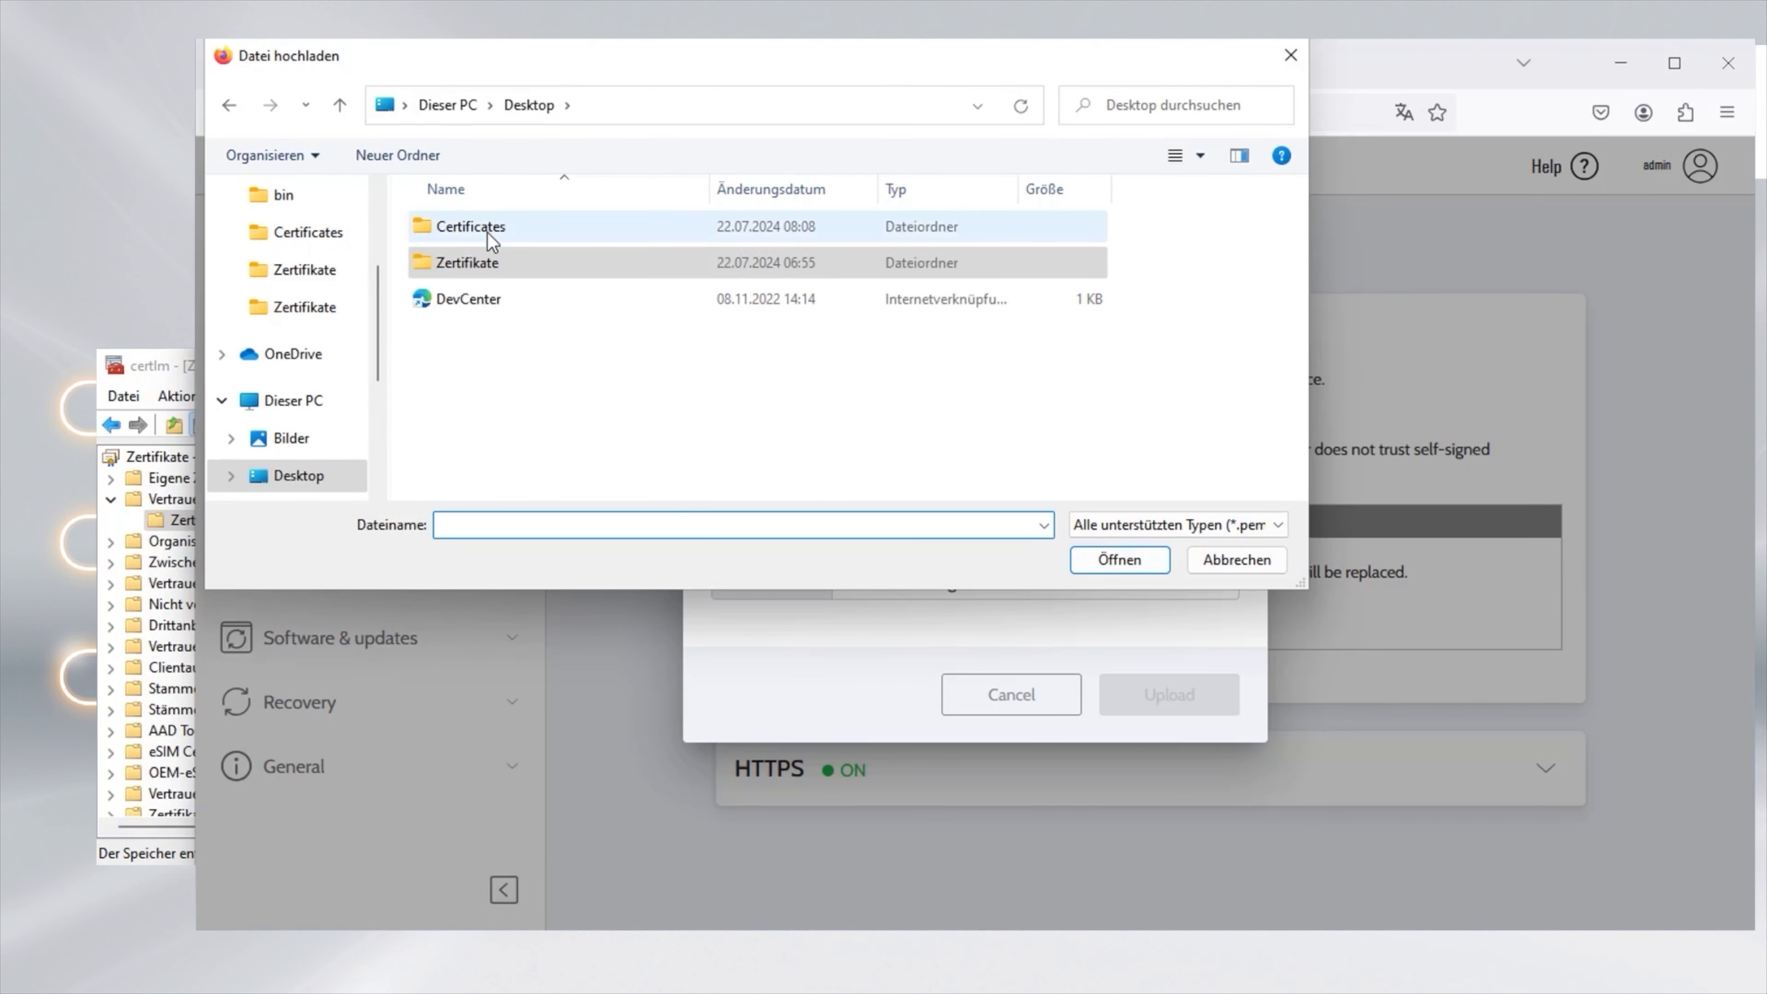
double_click(490, 230)
click(500, 263)
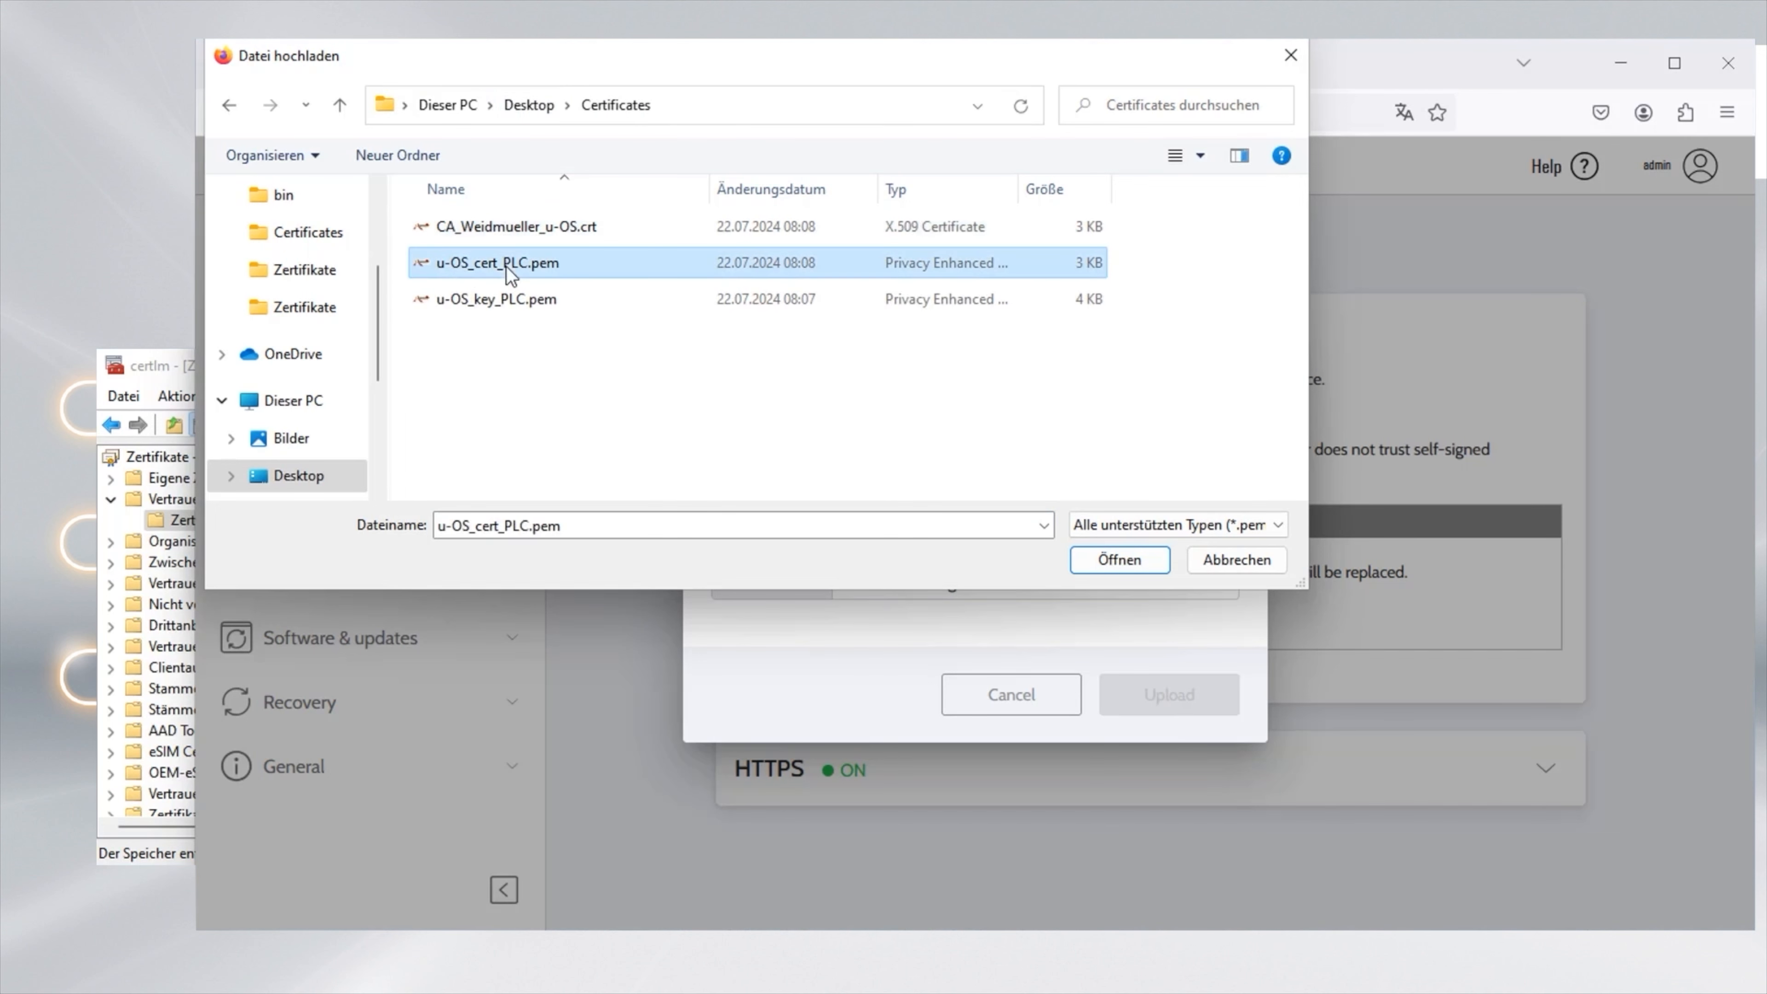
click(1122, 561)
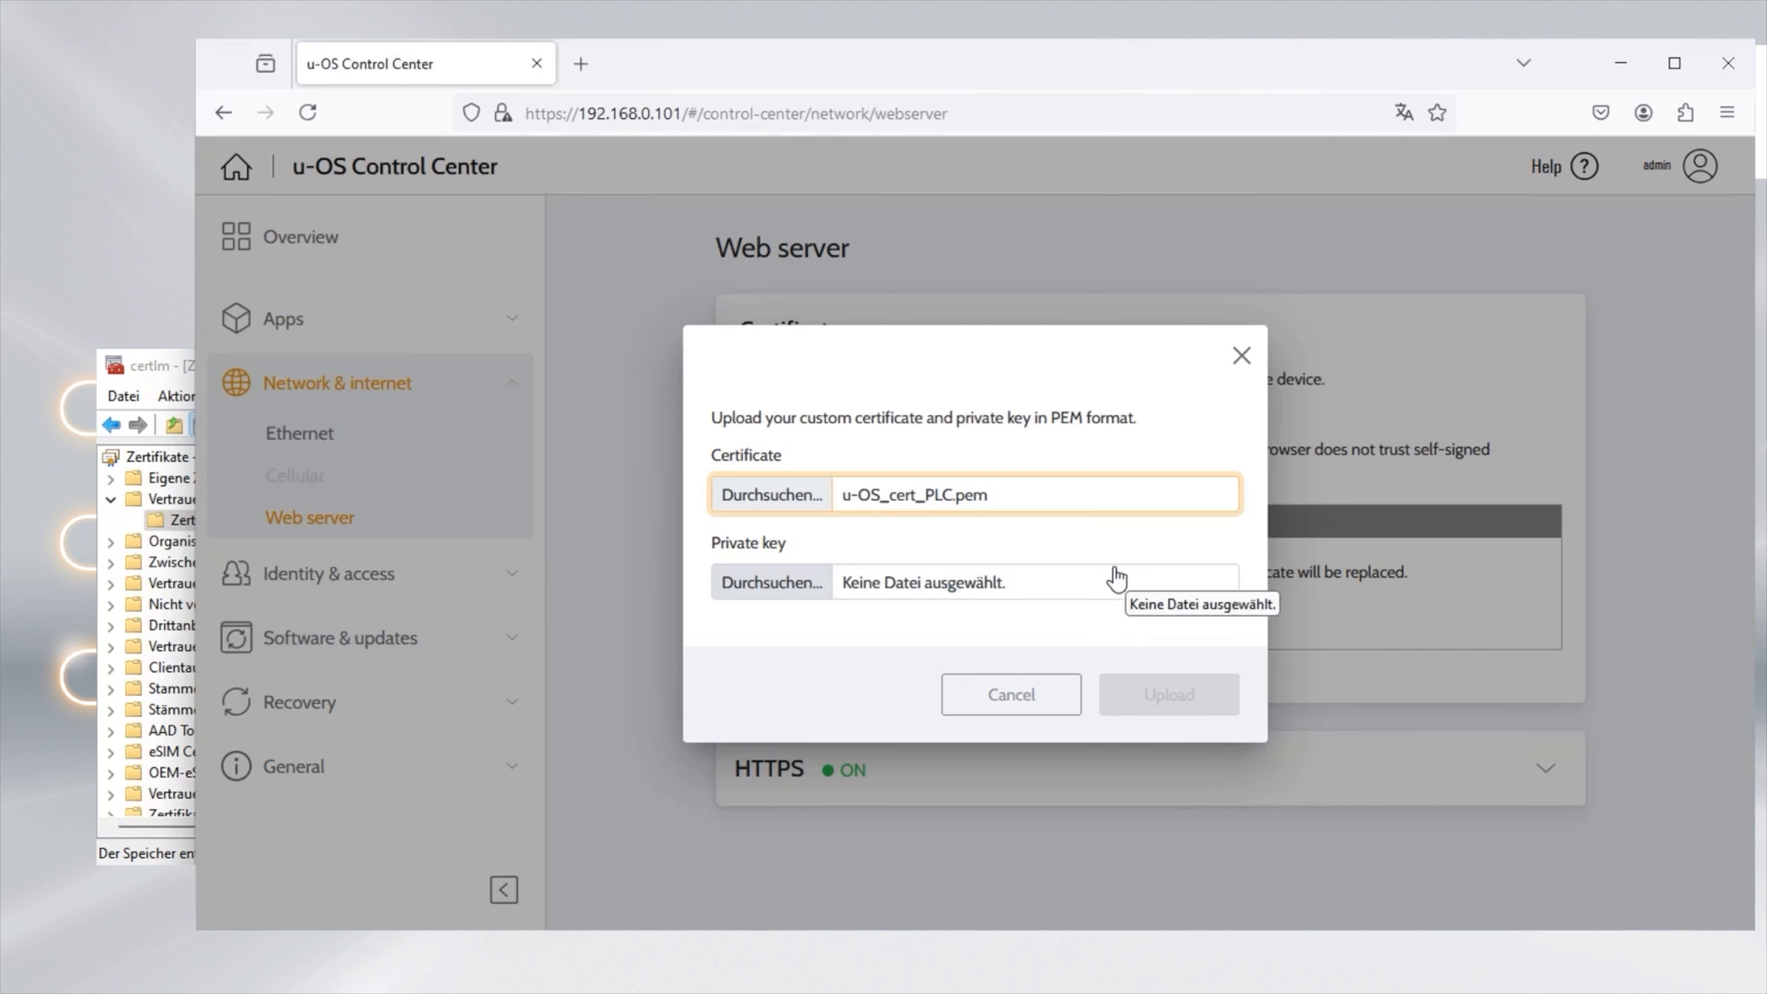
click(905, 590)
click(514, 272)
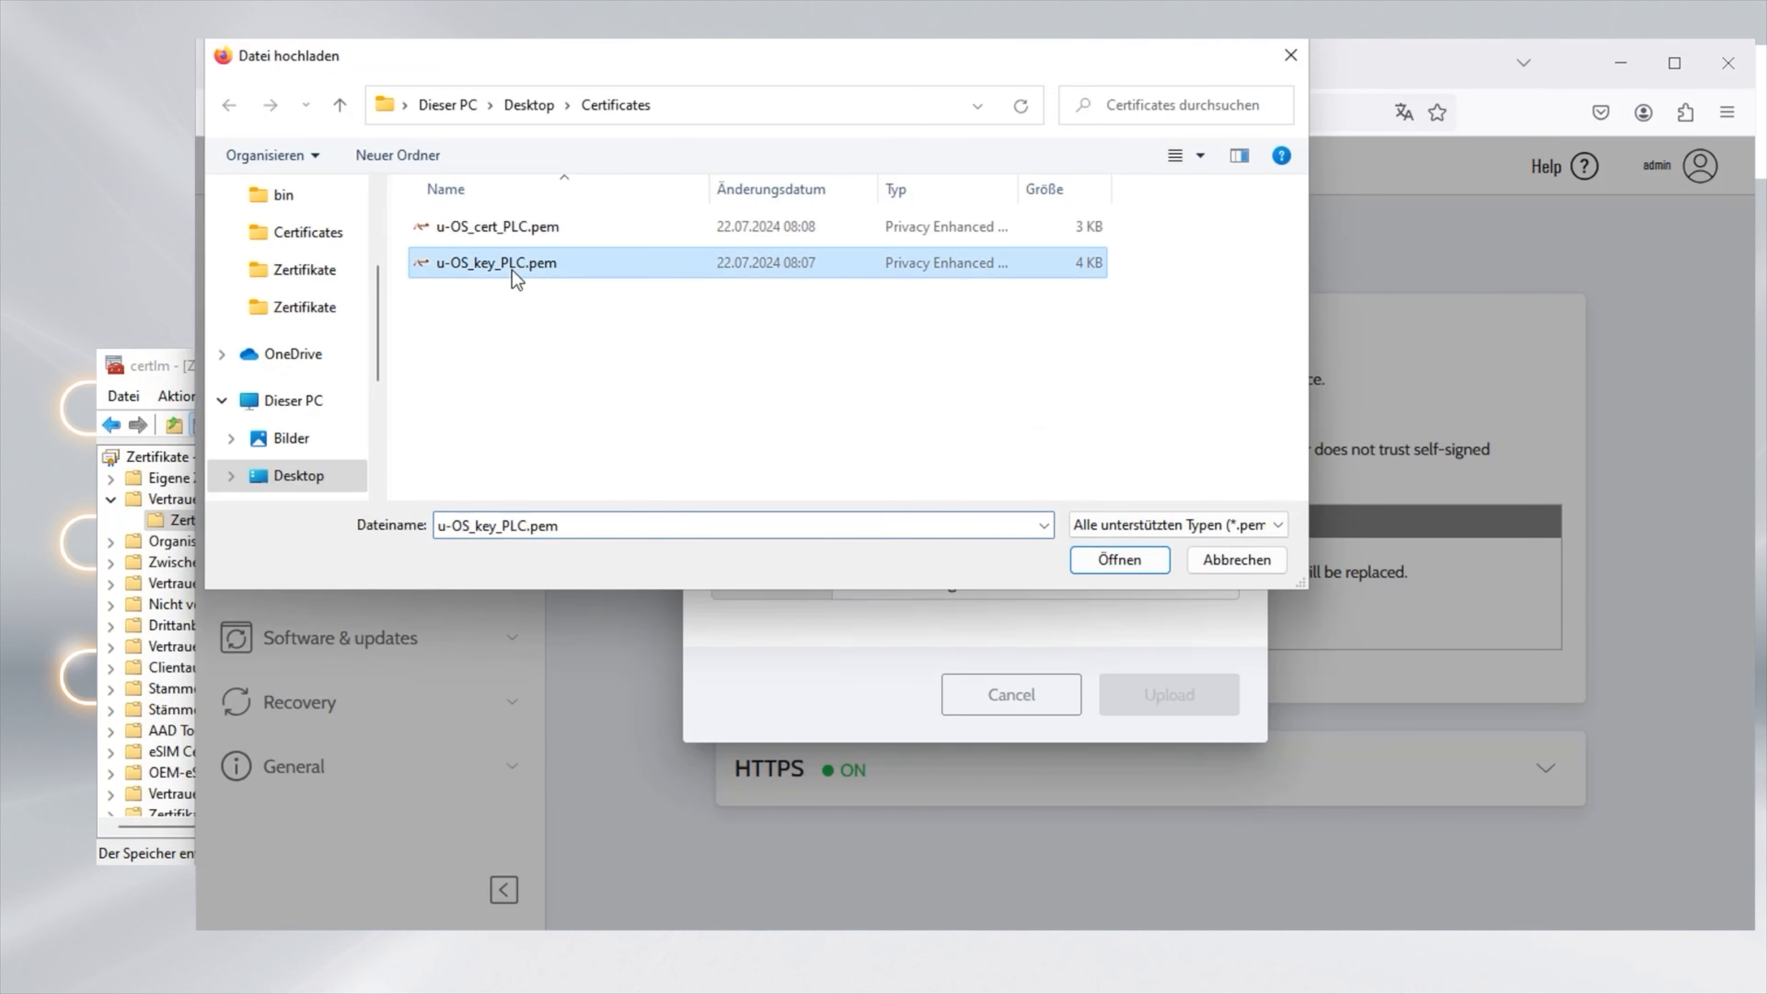
click(1122, 561)
click(1182, 705)
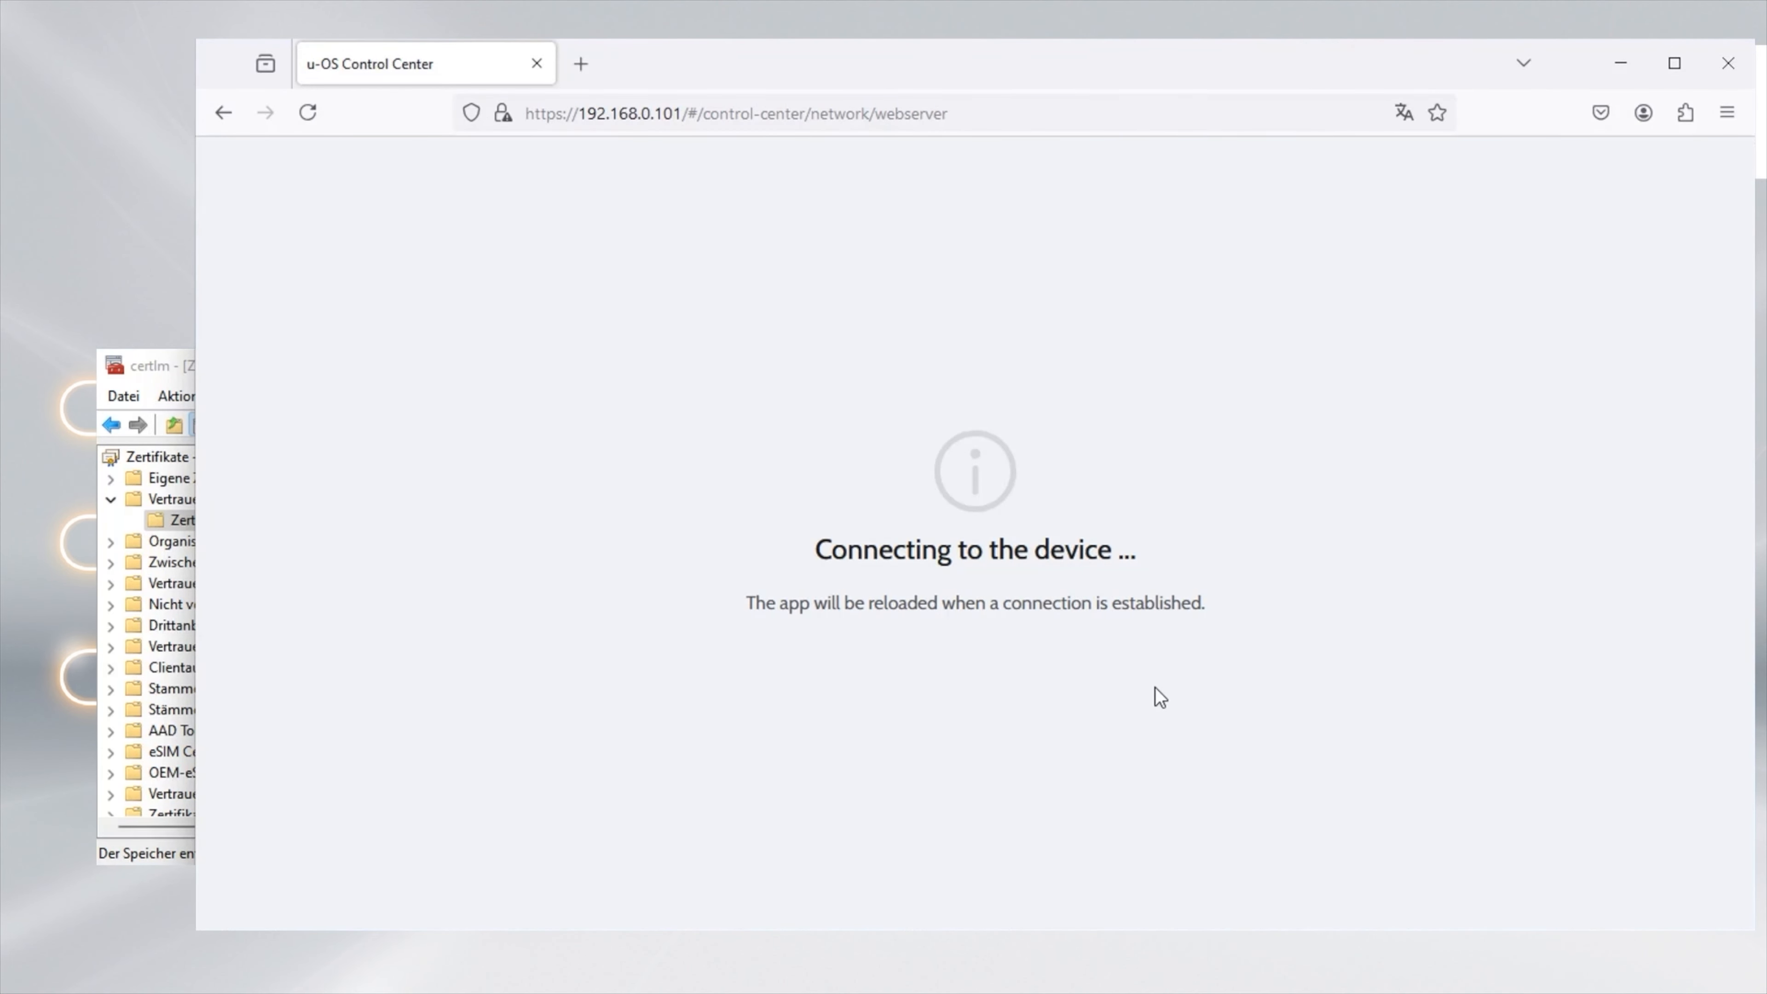
Reload the page, verify the connection shows as secure, then open 192.168.0.101 in Edge
click(307, 112)
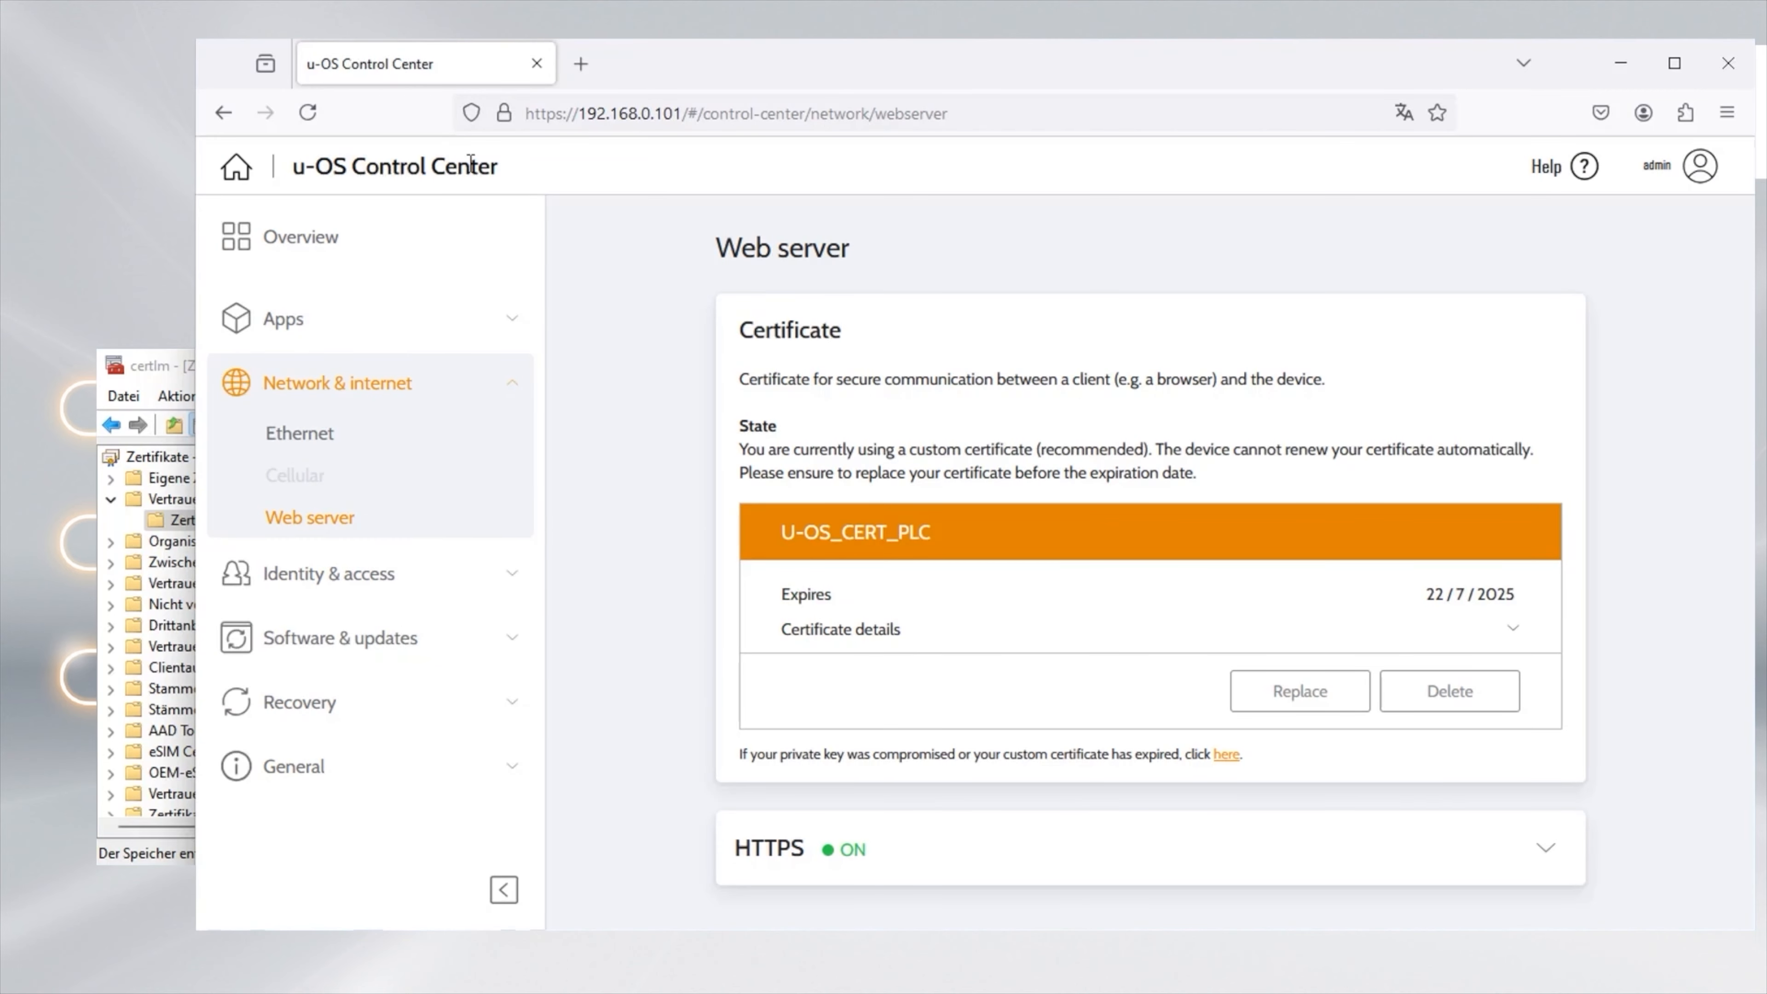
click(507, 124)
click(642, 213)
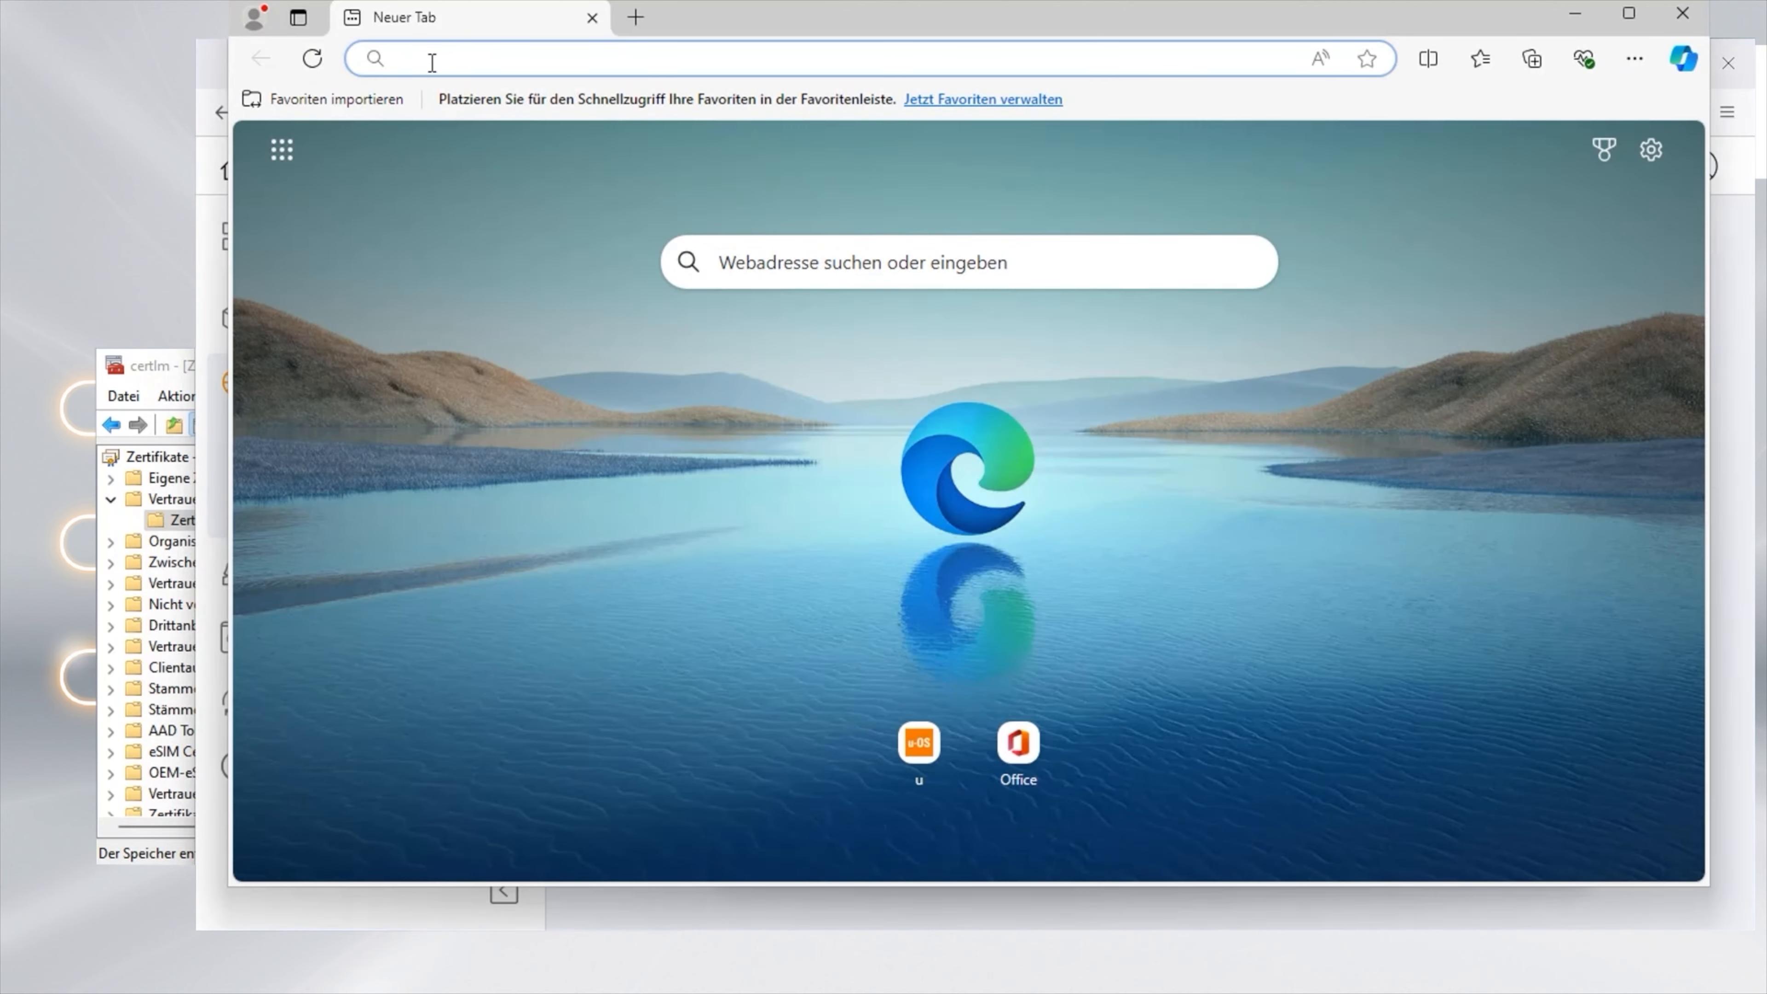
text(192.168.0.101)
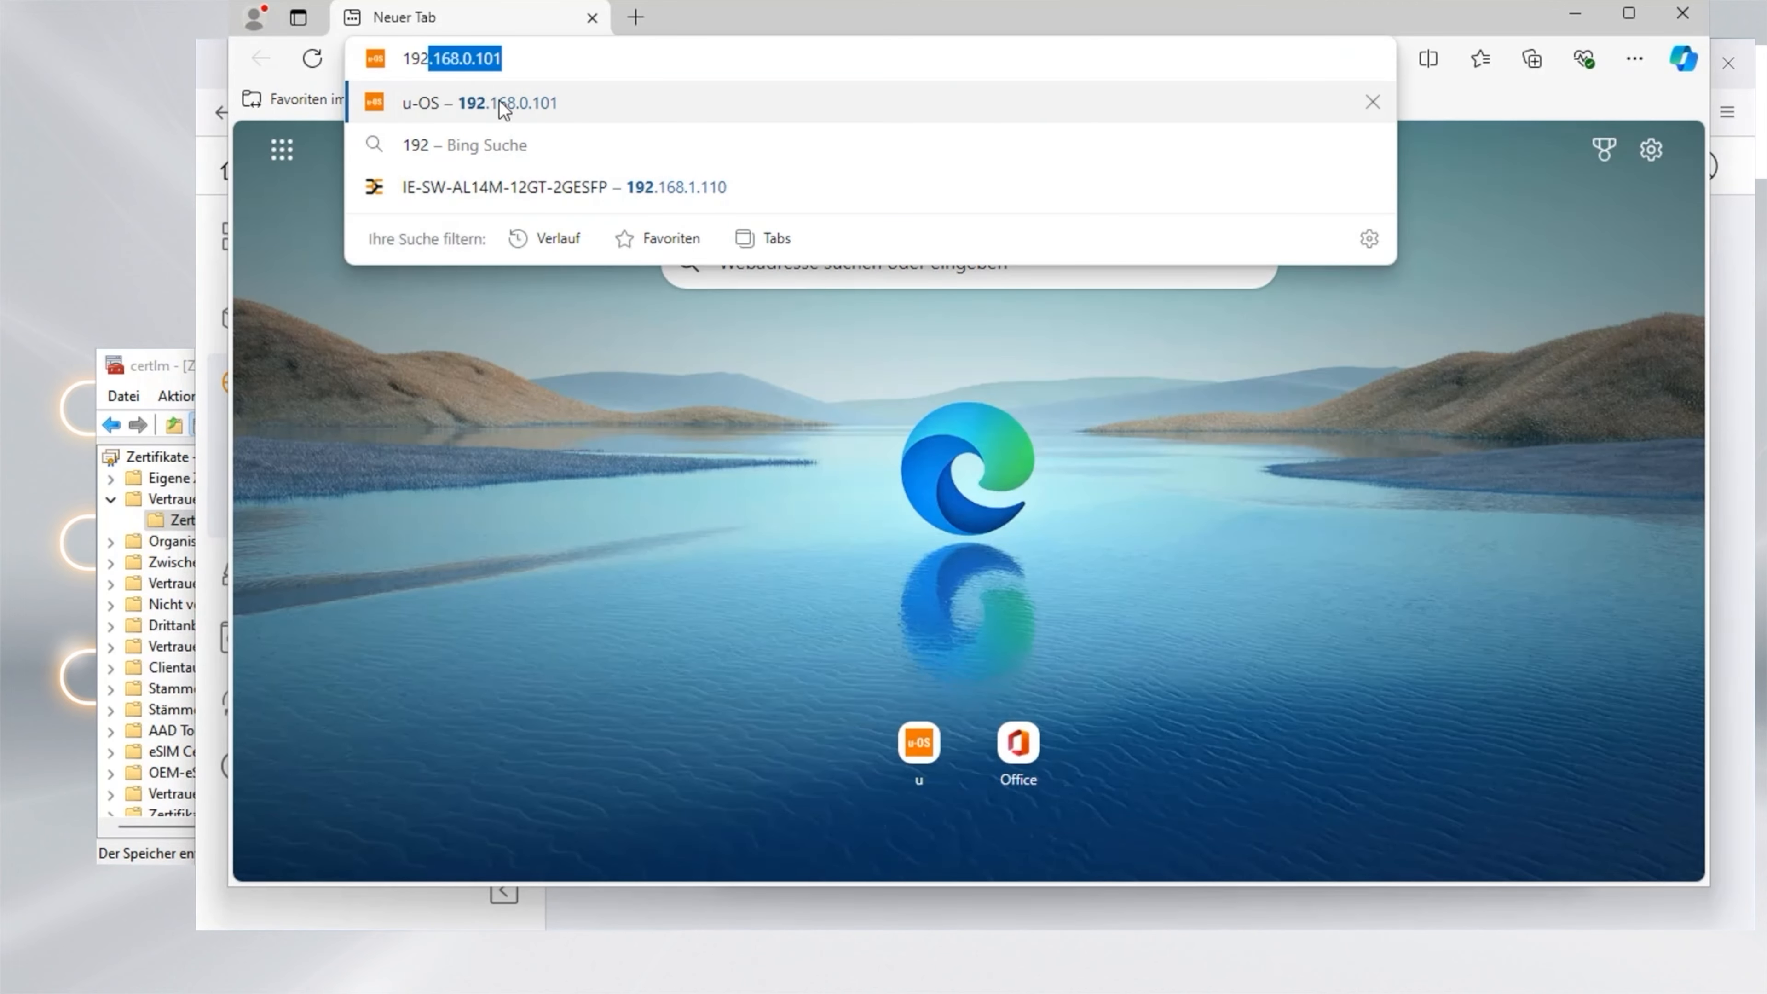
click(499, 101)
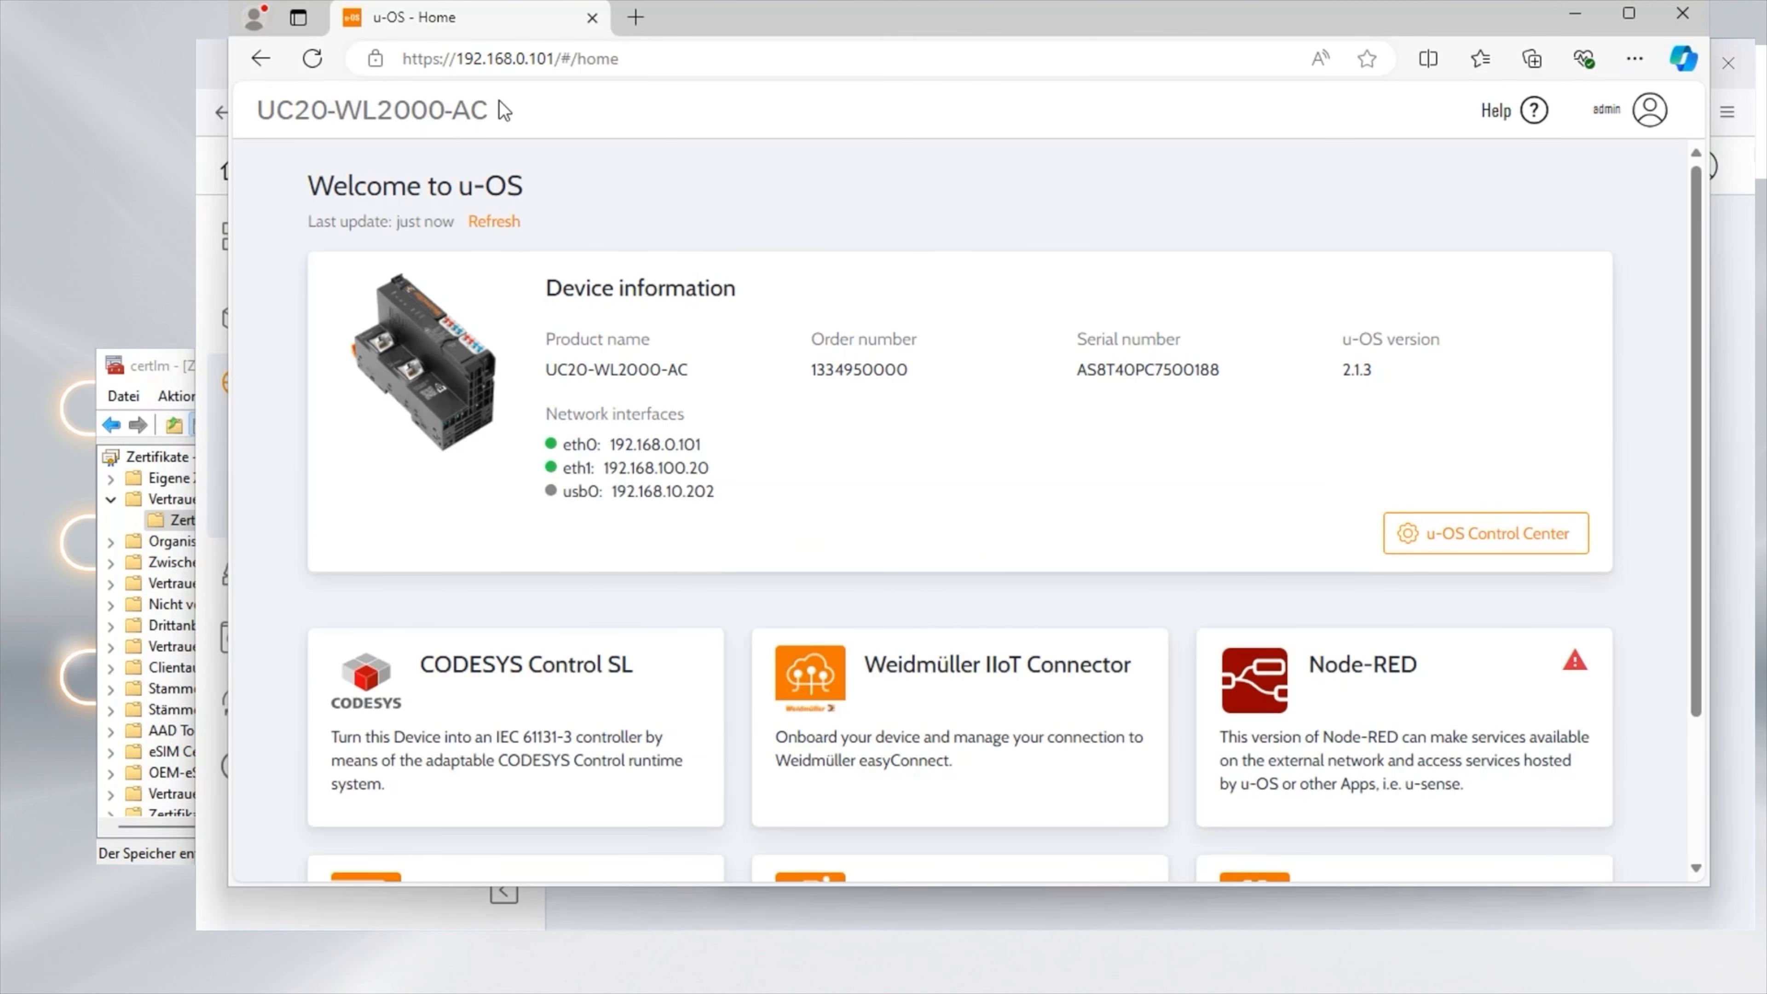